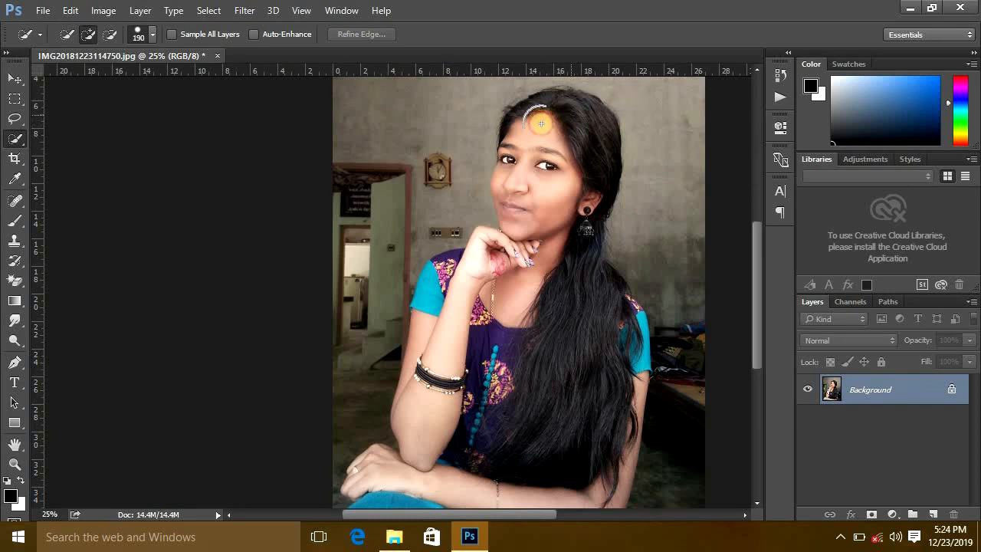
# - Select the whole woman, including her hair, arms and clothing, with the Quick Selection tool
pyautogui.moveTo(550, 218)
pyautogui.mouseDown()
pyautogui.moveTo(535, 307)
pyautogui.moveTo(581, 370)
pyautogui.moveTo(626, 379)
pyautogui.moveTo(626, 362)
pyautogui.moveTo(609, 478)
pyautogui.moveTo(593, 492)
pyautogui.moveTo(419, 497)
pyautogui.moveTo(432, 441)
pyautogui.mouseUp()
pyautogui.moveTo(443, 321); pyautogui.dragTo(446, 287)
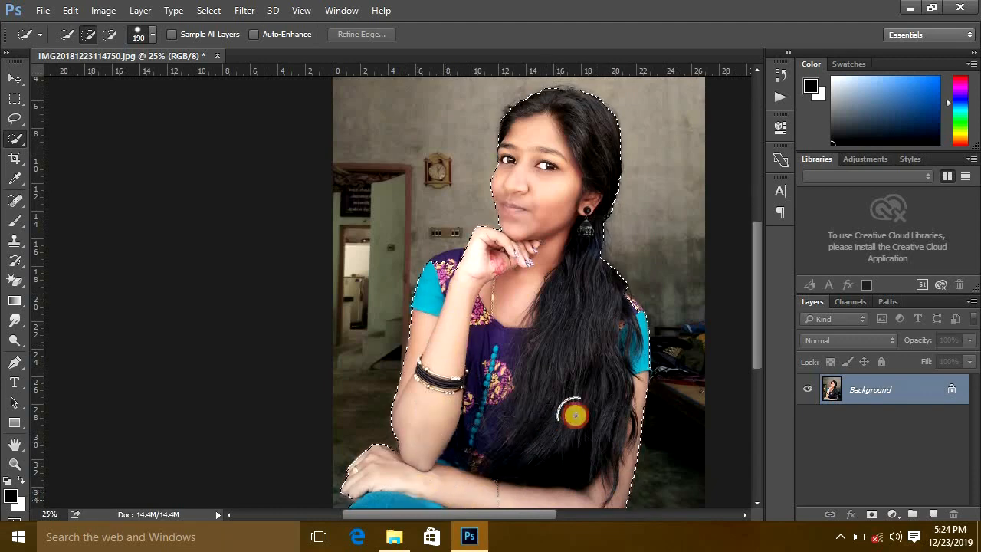
pyautogui.click(623, 320)
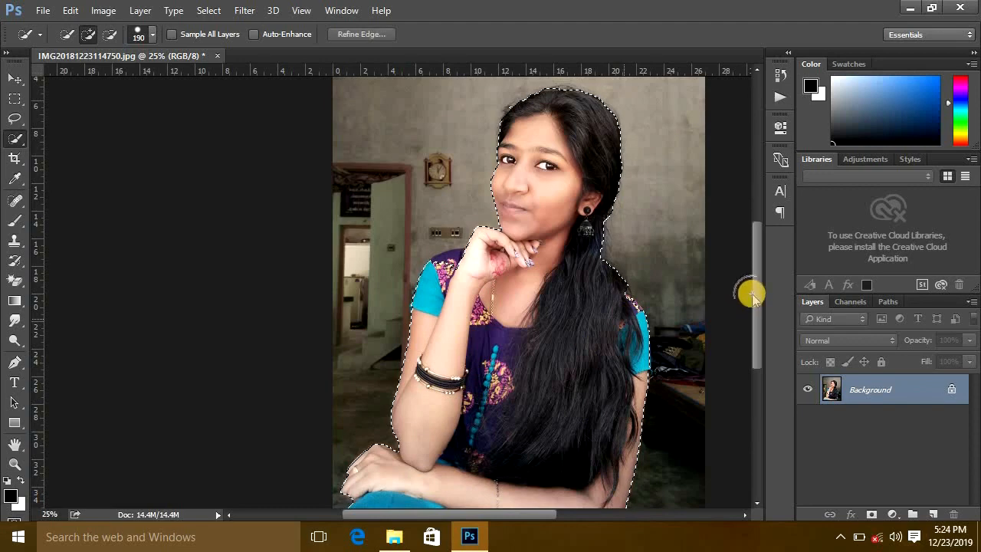
pyautogui.moveTo(757, 297); pyautogui.dragTo(756, 335)
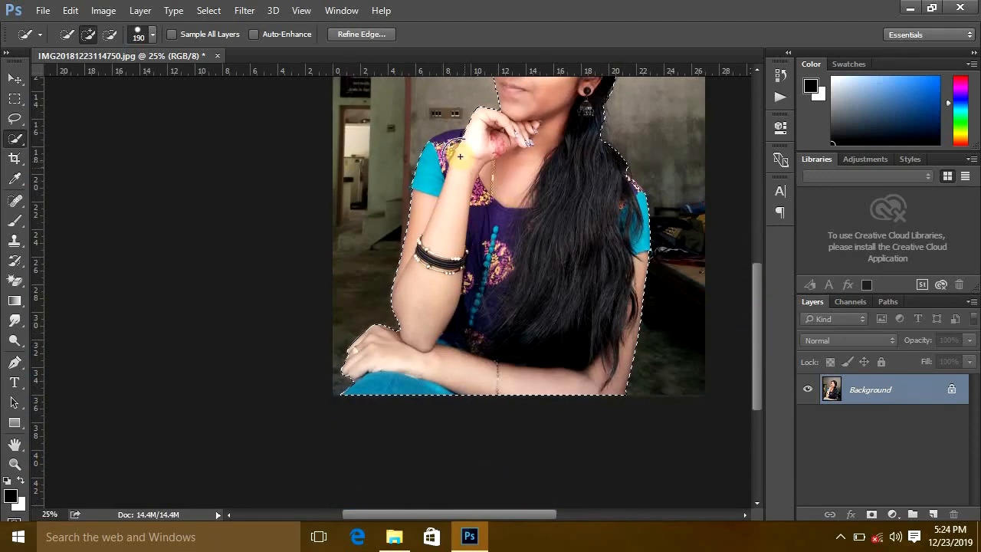
pyautogui.moveTo(754, 357); pyautogui.dragTo(757, 288)
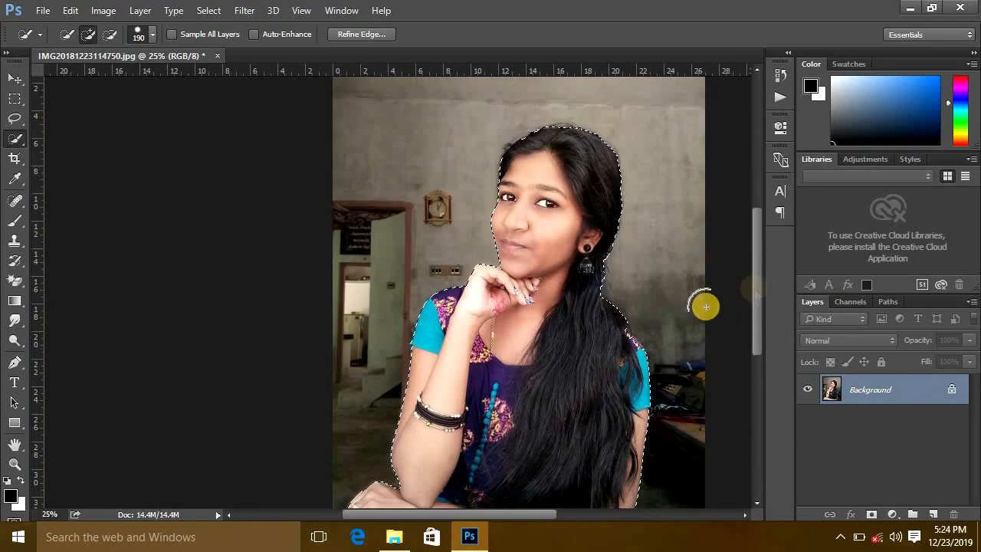
pyautogui.hotkey('ctrl', '+')
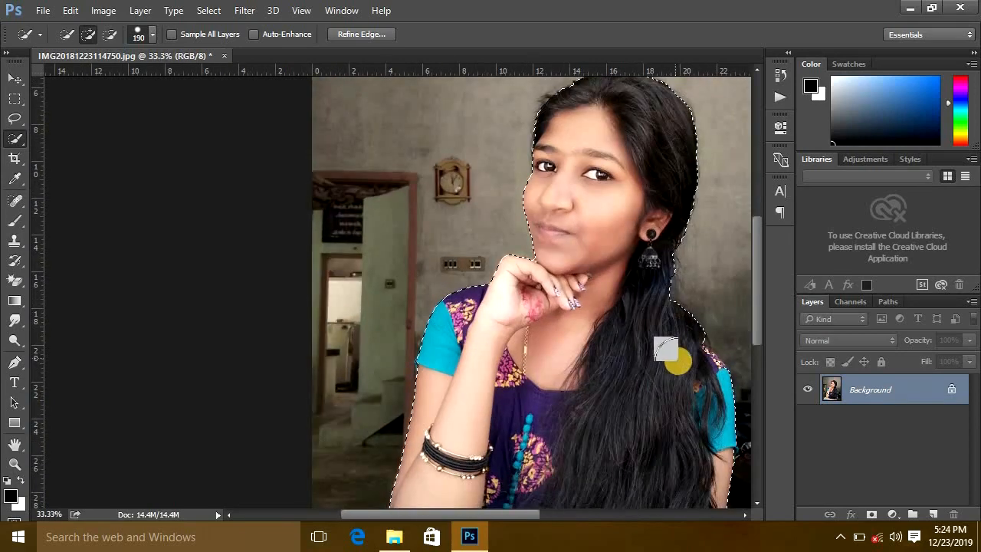
pyautogui.moveTo(687, 370); pyautogui.dragTo(694, 371)
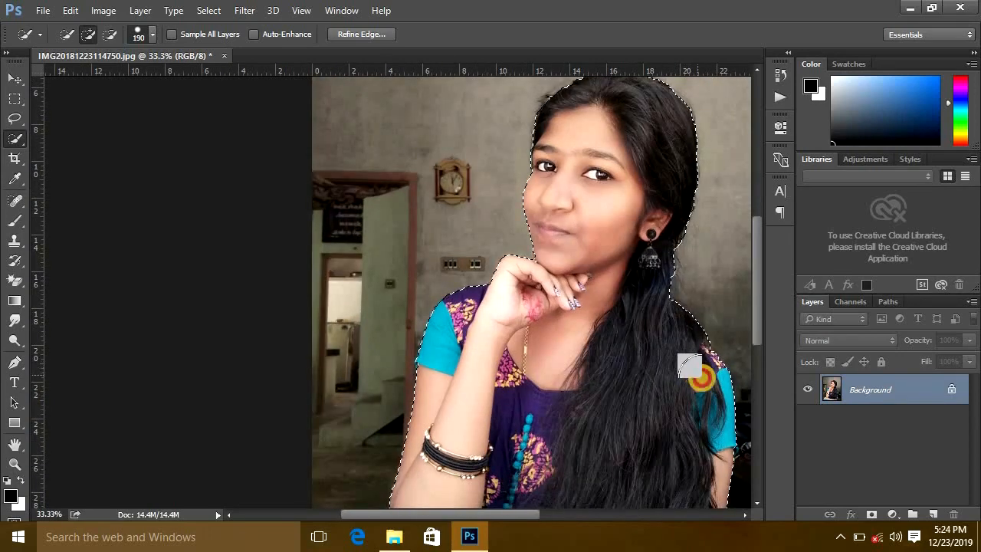
pyautogui.hotkey('ctrl', 'd')
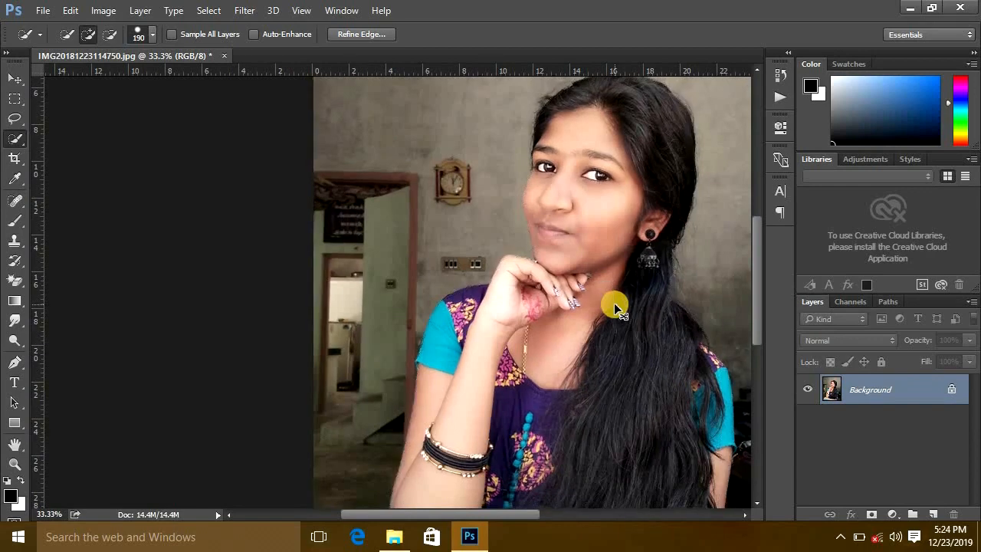
pyautogui.hotkey('ctrl', 'z')
pyautogui.hotkey('ctrl', '-')
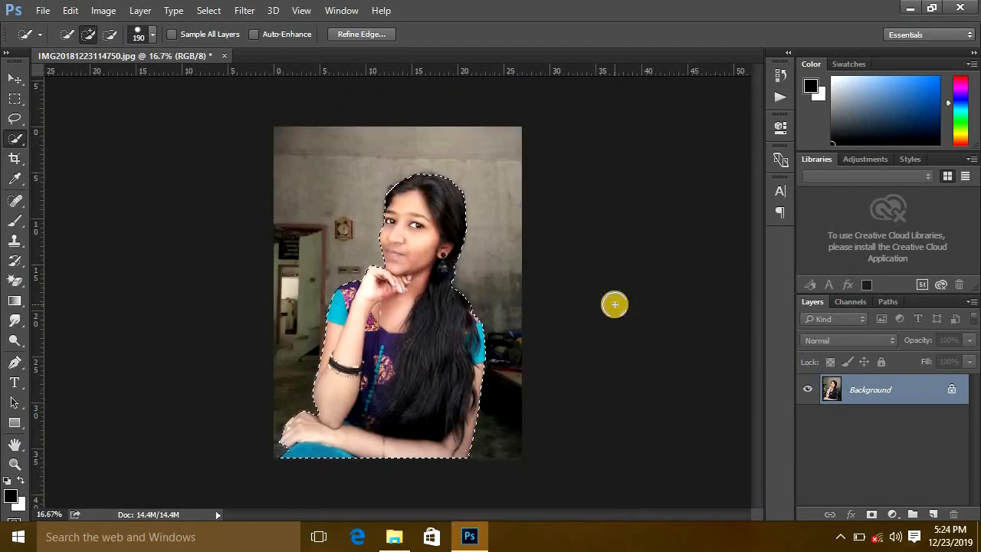
# - Hide the room behind the woman with a layer mask made from the selection
pyautogui.click(872, 512)
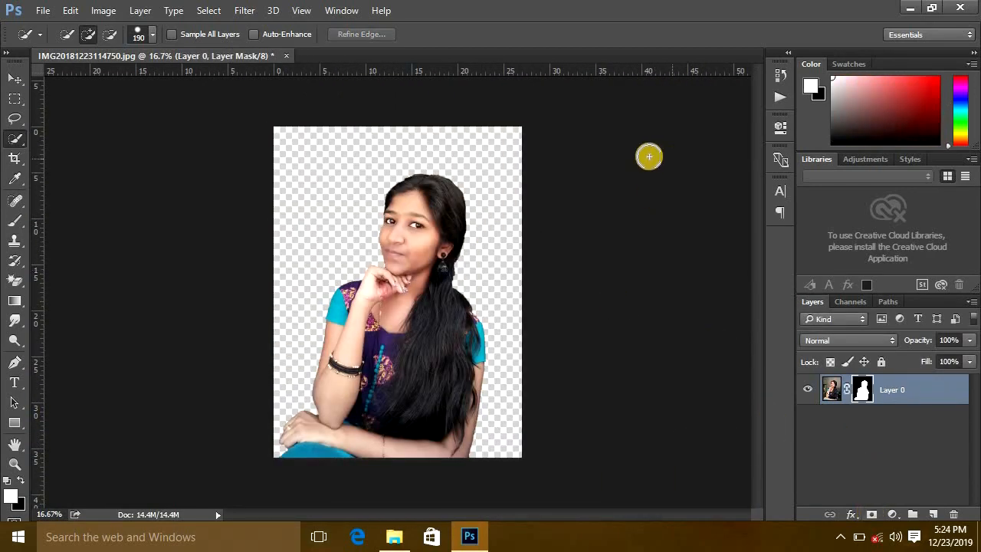
pyautogui.click(12, 77)
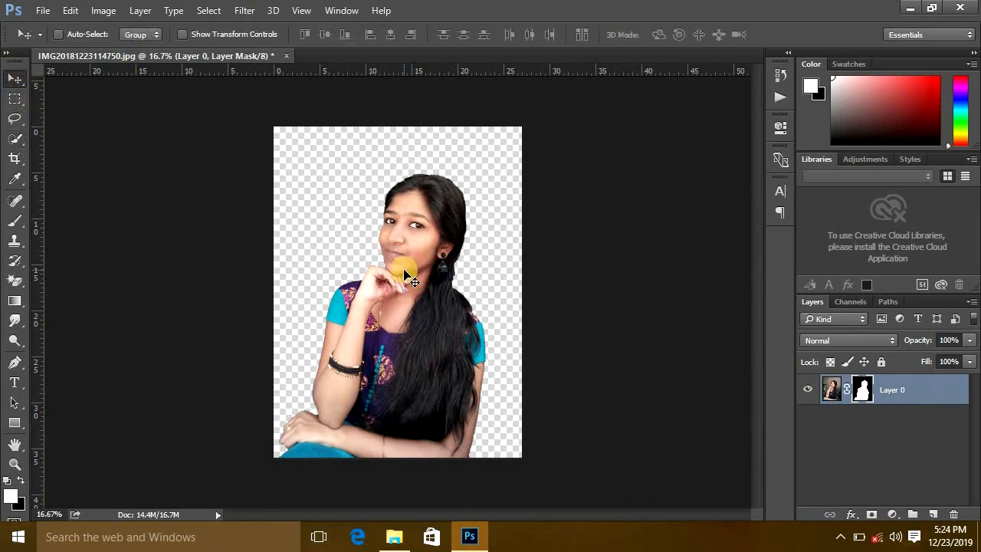
pyautogui.scroll(1, 404, 274)
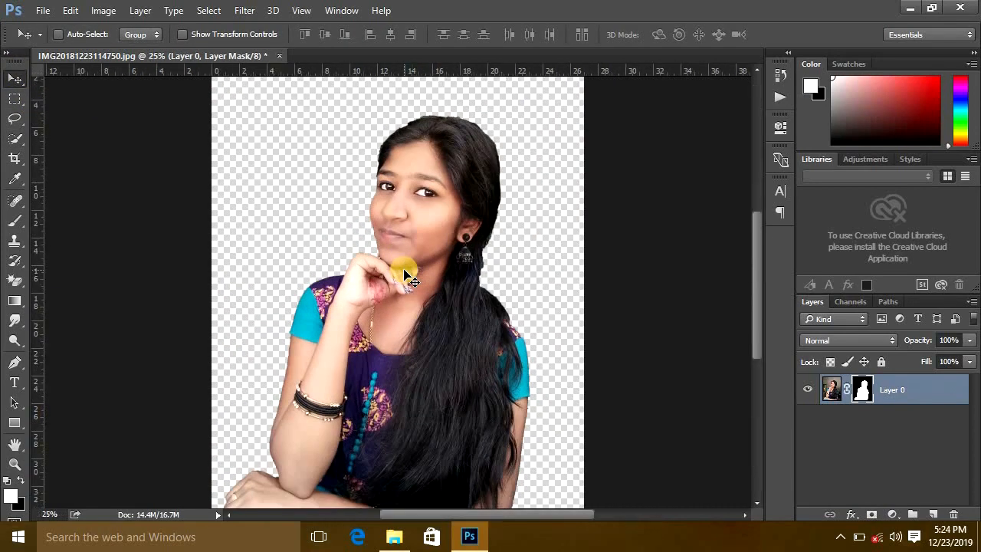
pyautogui.scroll(-1, 401, 274)
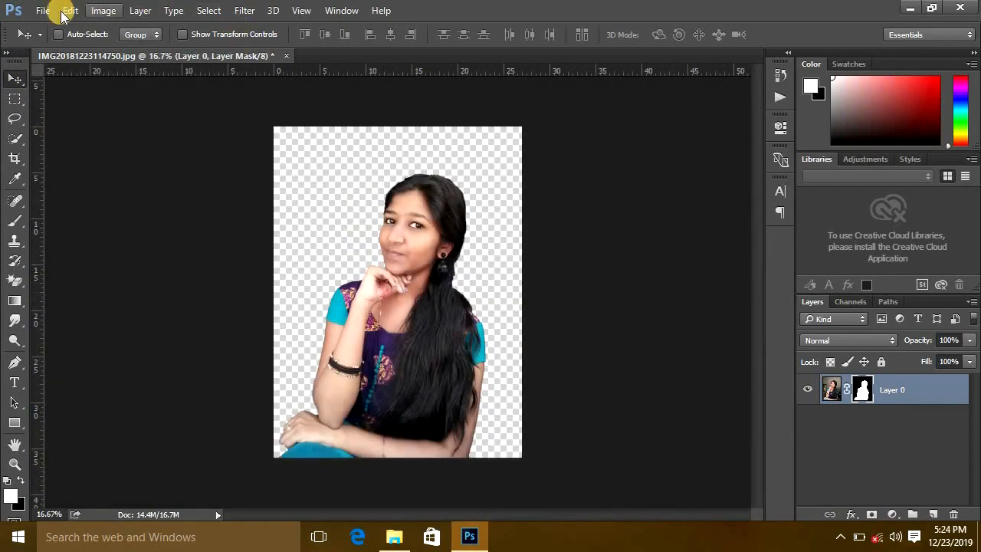
# - Create a new 1500 x 1500 pixel RGB document at 72 pixels/inch with a white background
pyautogui.click(43, 10)
pyautogui.click(49, 24)
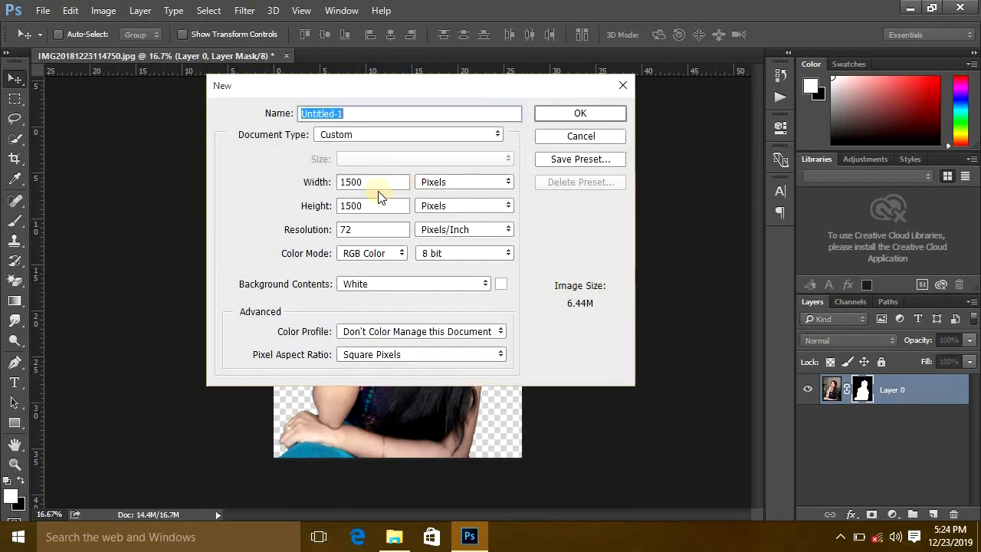
pyautogui.click(575, 118)
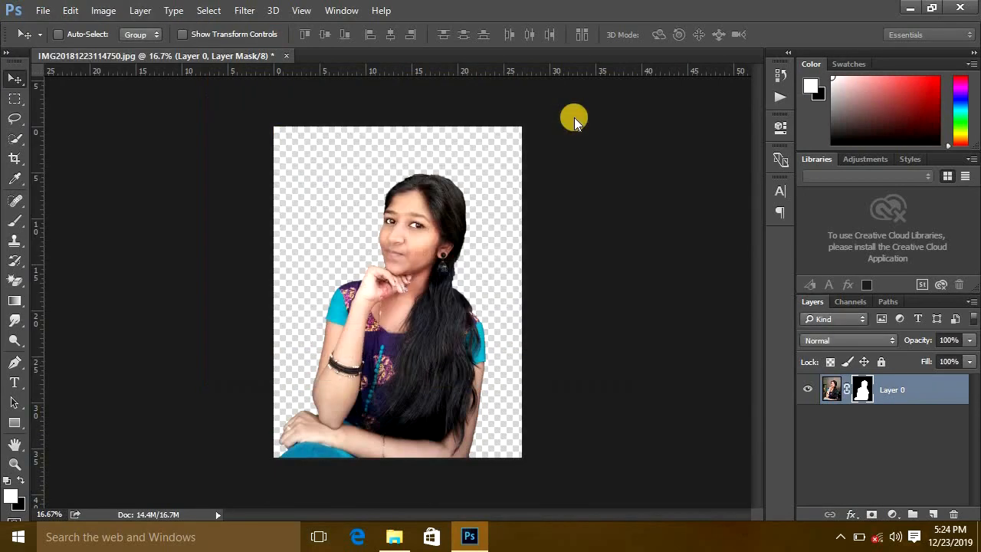
# - Copy the masked woman from IMG20181223114750.jpg into the new blank document
pyautogui.click(169, 54)
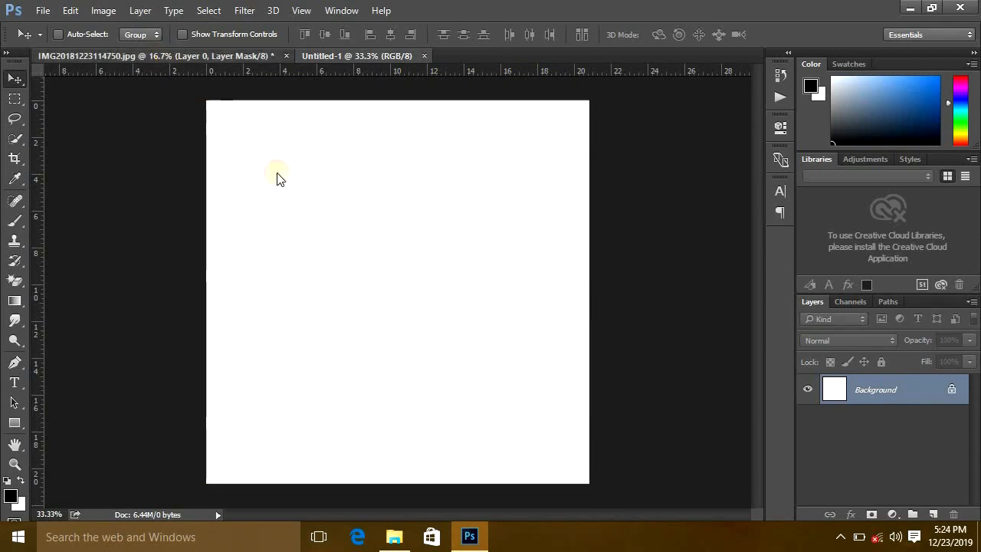
pyautogui.moveTo(445, 195); pyautogui.dragTo(436, 219)
pyautogui.hotkey('ctrl', '-')
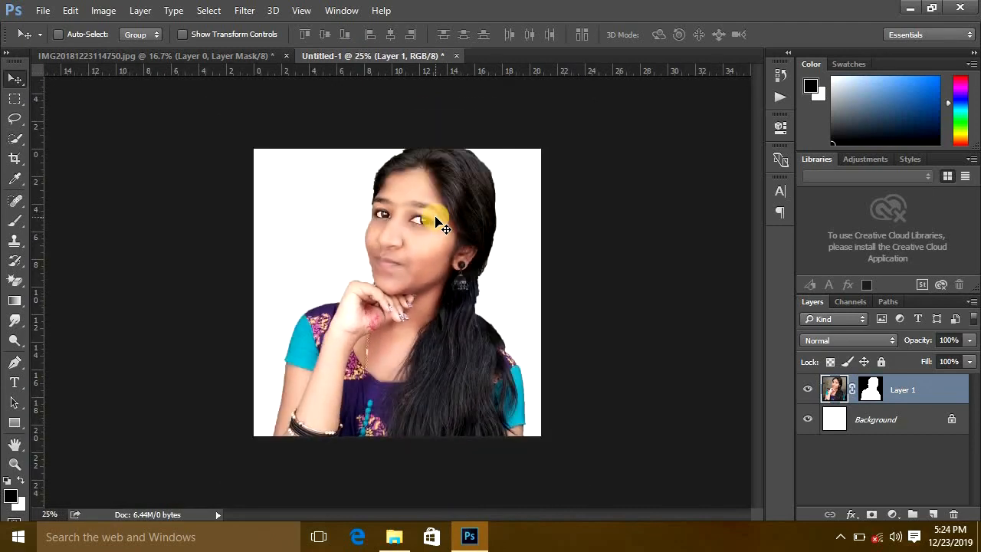
# - Scale the woman proportionally to about 59% and place her horizontally centred against the lower edge of the canvas
pyautogui.hotkey('ctrl', 't')
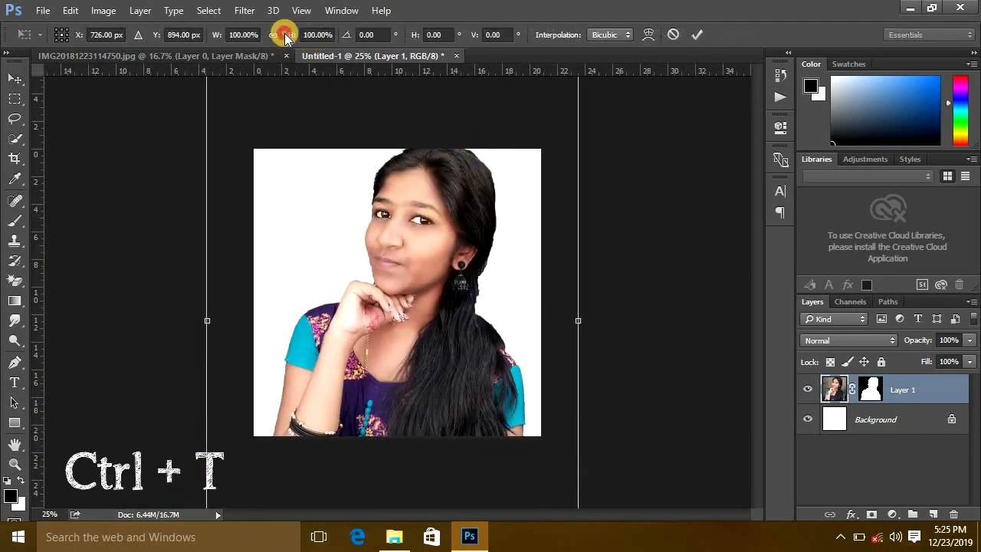
pyautogui.hotkey('ctrl', '-')
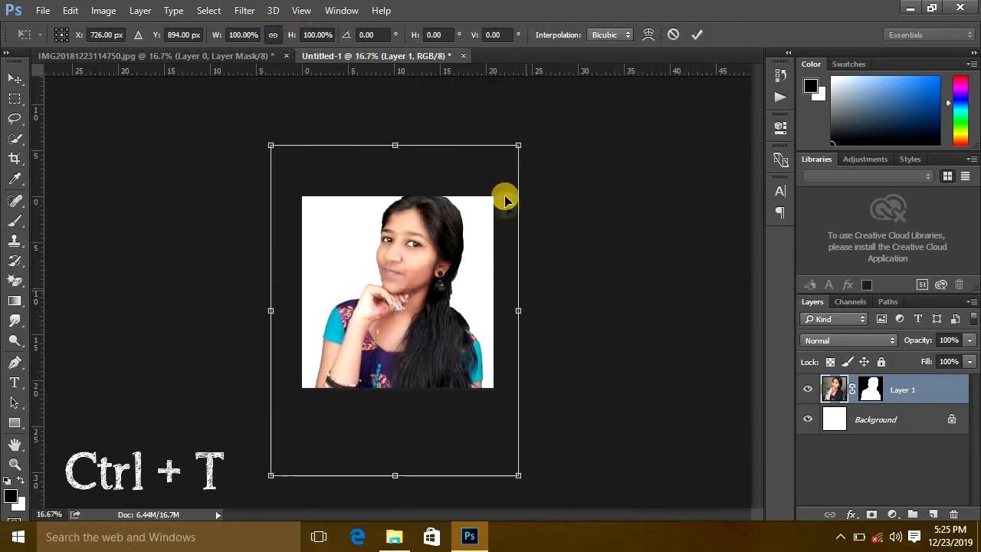
pyautogui.moveTo(517, 147); pyautogui.dragTo(426, 285)
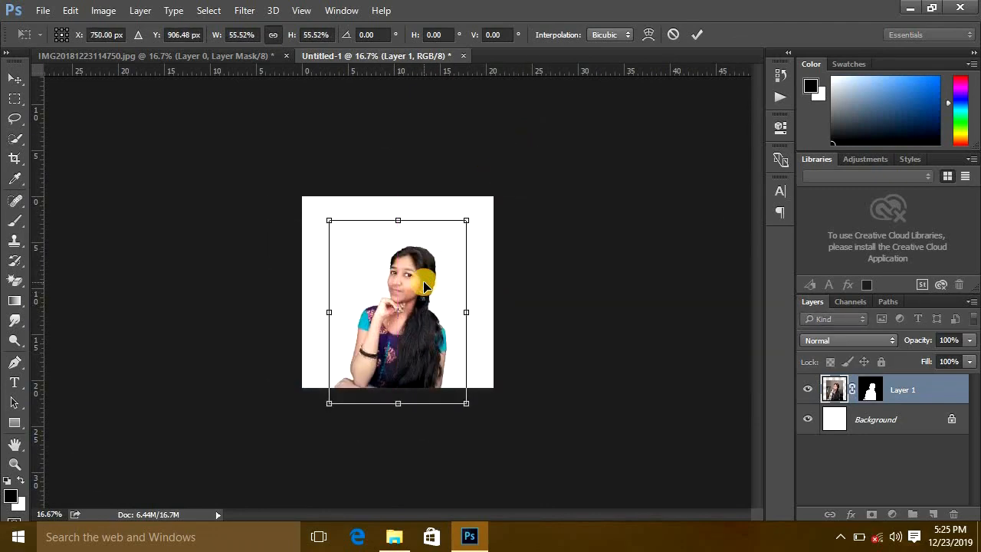
pyautogui.hotkey('ctrl', '+')
pyautogui.moveTo(509, 170); pyautogui.dragTo(511, 169)
pyautogui.moveTo(409, 298); pyautogui.dragTo(406, 302)
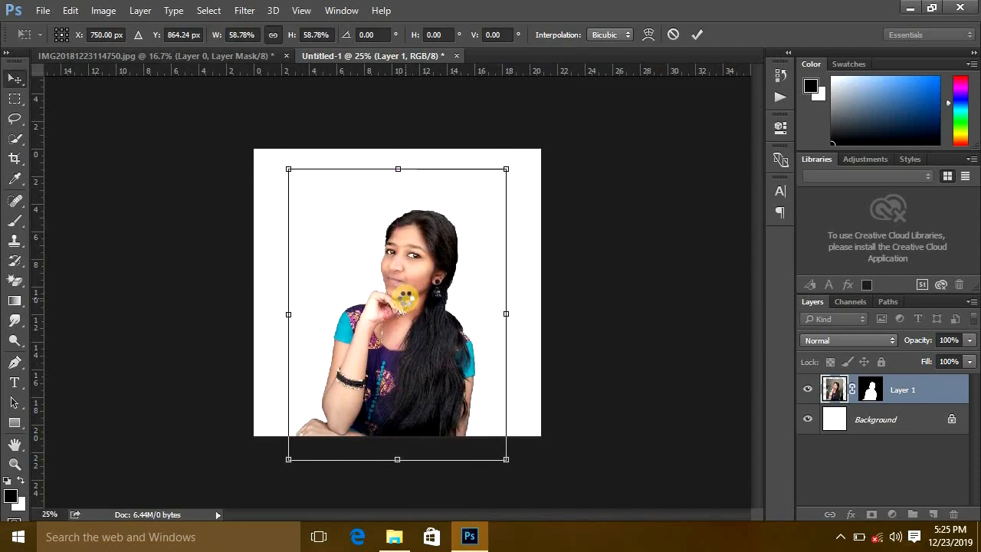
pyautogui.press('Return')
pyautogui.hotkey('ctrl', '+')
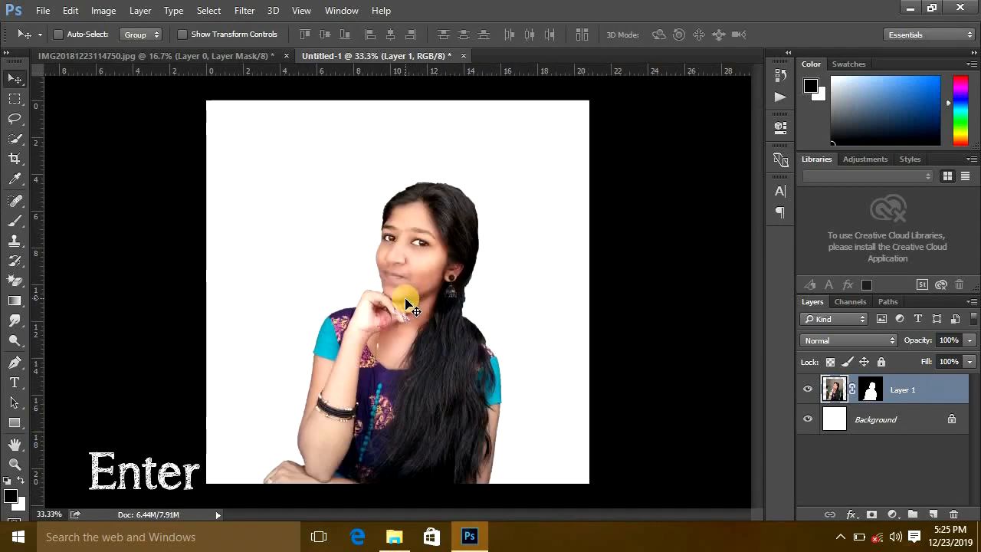
# - Place balls-christmas-christmas-balls-756686.jpg from the 15. Sheela Christmas folder into the new document
pyautogui.click(394, 537)
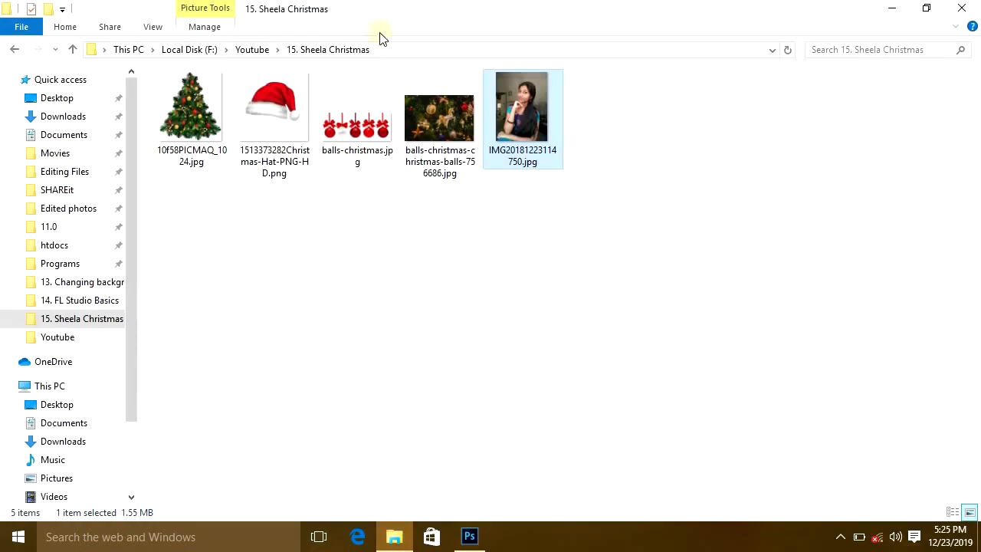
pyautogui.moveTo(444, 97); pyautogui.dragTo(470, 536)
pyautogui.moveTo(576, 355); pyautogui.dragTo(469, 244)
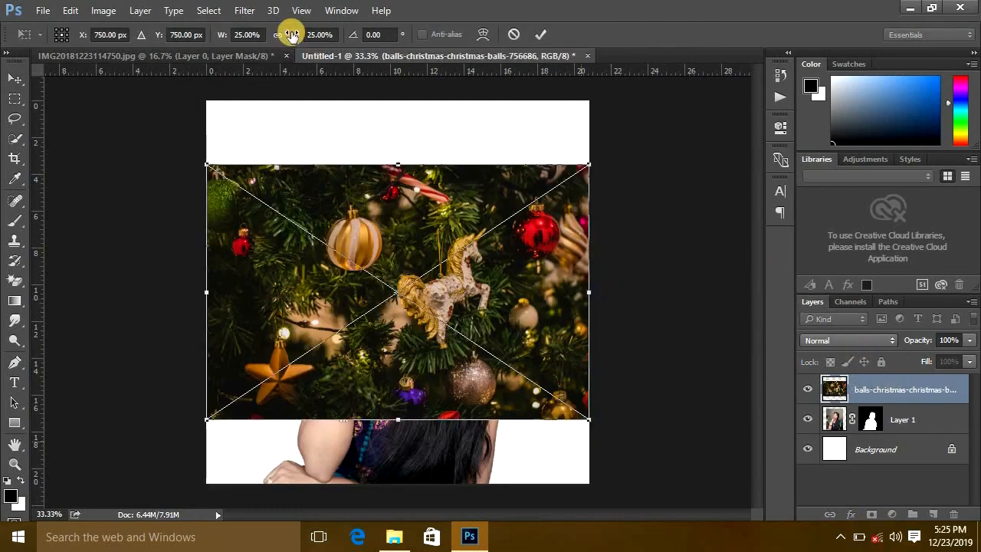
# - Scale the placed Christmas tree photo proportionally to about 41% so it covers the canvas, and move its layer beneath the woman
pyautogui.moveTo(591, 427); pyautogui.dragTo(733, 505)
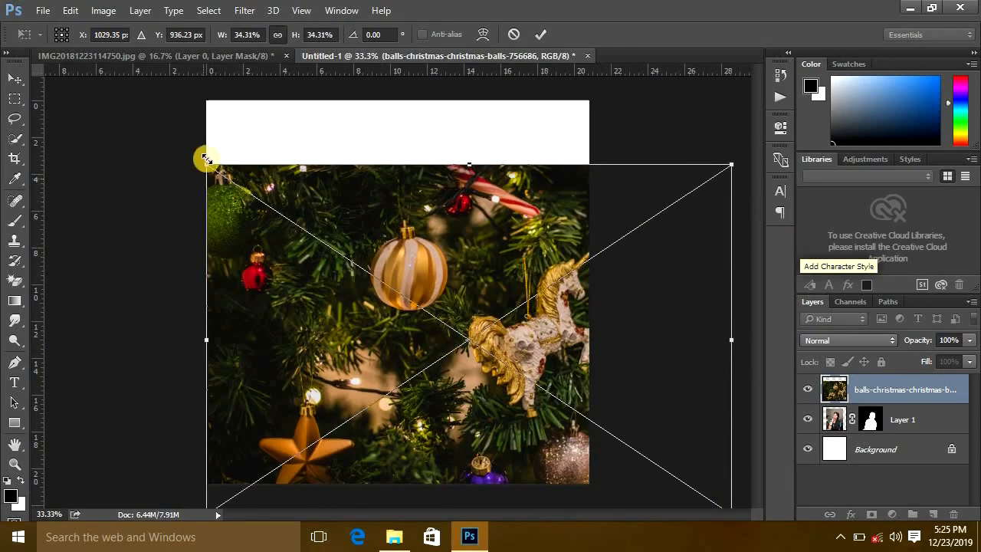
pyautogui.moveTo(205, 160); pyautogui.dragTo(107, 92)
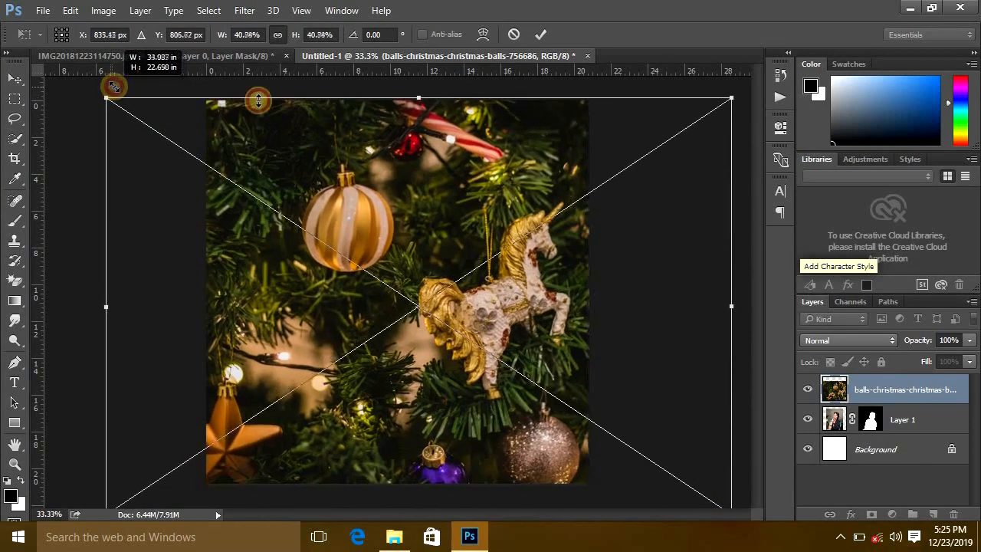
pyautogui.moveTo(448, 159); pyautogui.dragTo(439, 155)
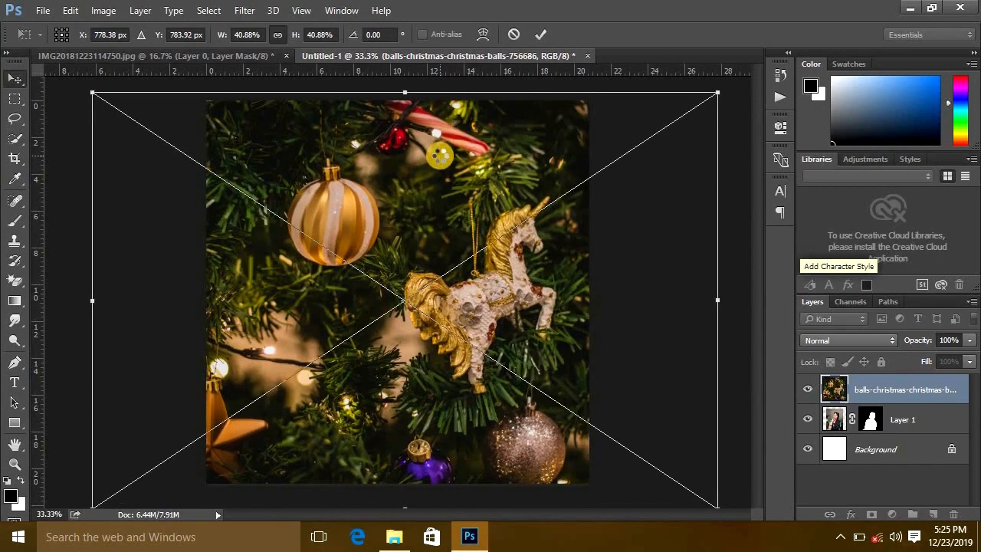
pyautogui.click(903, 388)
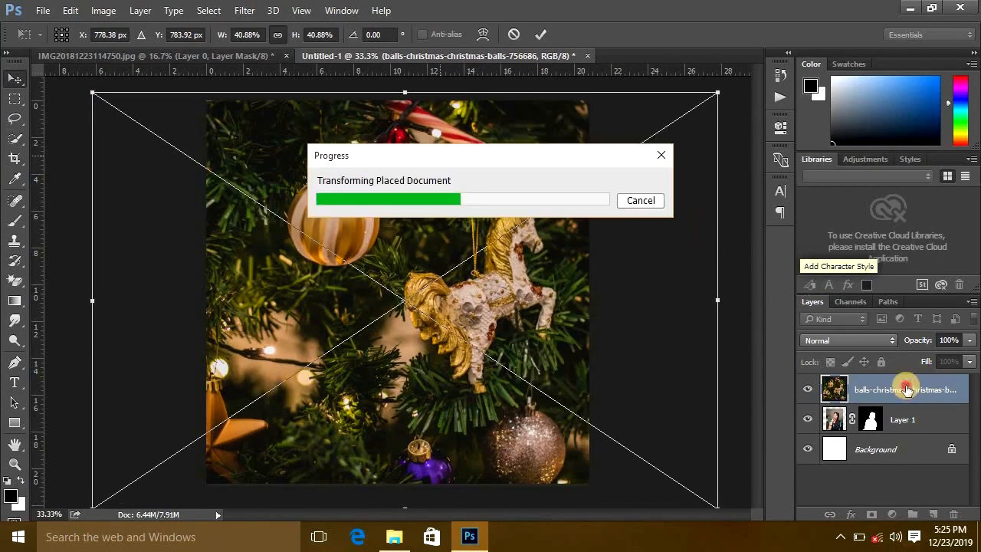
pyautogui.moveTo(894, 418); pyautogui.dragTo(893, 431)
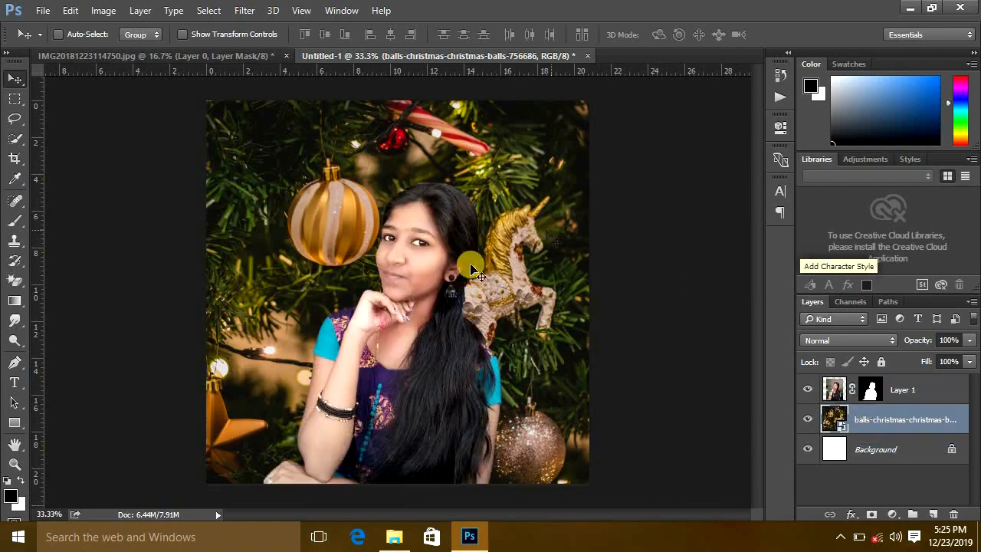
# - Enlarge the woman slightly in proportion and shift her a little to the right over the tree background
pyautogui.click(901, 390)
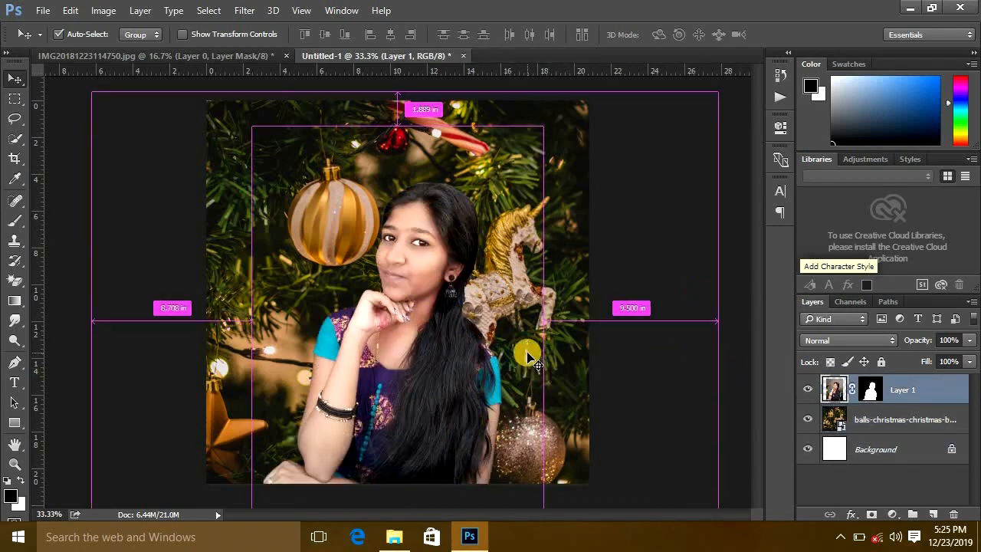
pyautogui.hotkey('ctrl', 't')
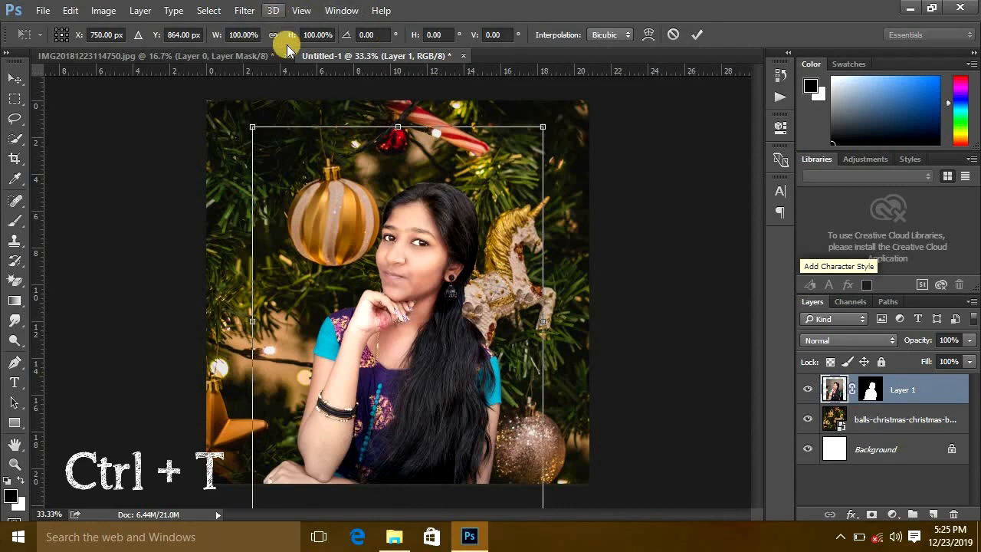
pyautogui.moveTo(247, 127); pyautogui.dragTo(212, 110)
pyautogui.press('Return')
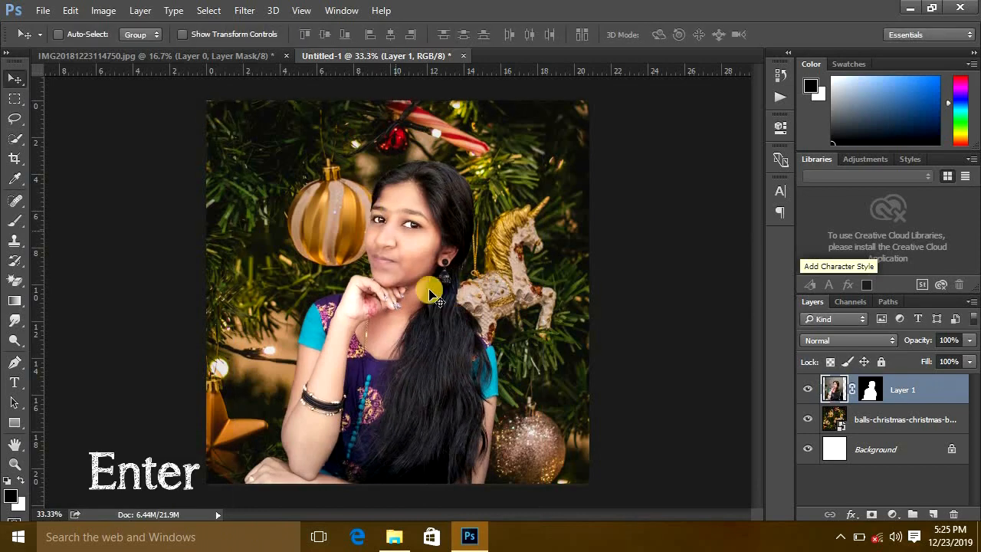
pyautogui.moveTo(412, 228); pyautogui.dragTo(420, 229)
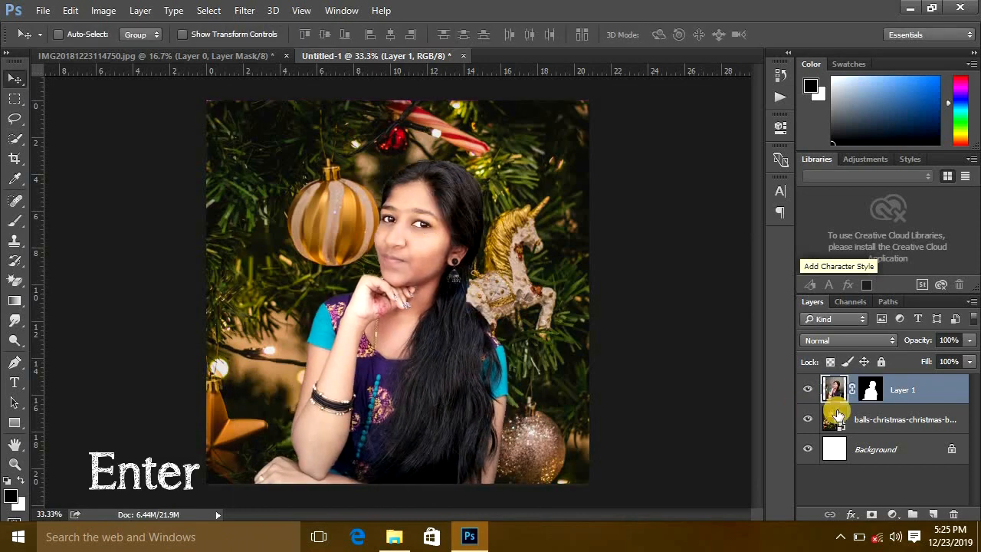
# - Shift the Christmas tree background photo slightly left and up behind the woman
pyautogui.click(836, 418)
pyautogui.moveTo(541, 262); pyautogui.dragTo(514, 285)
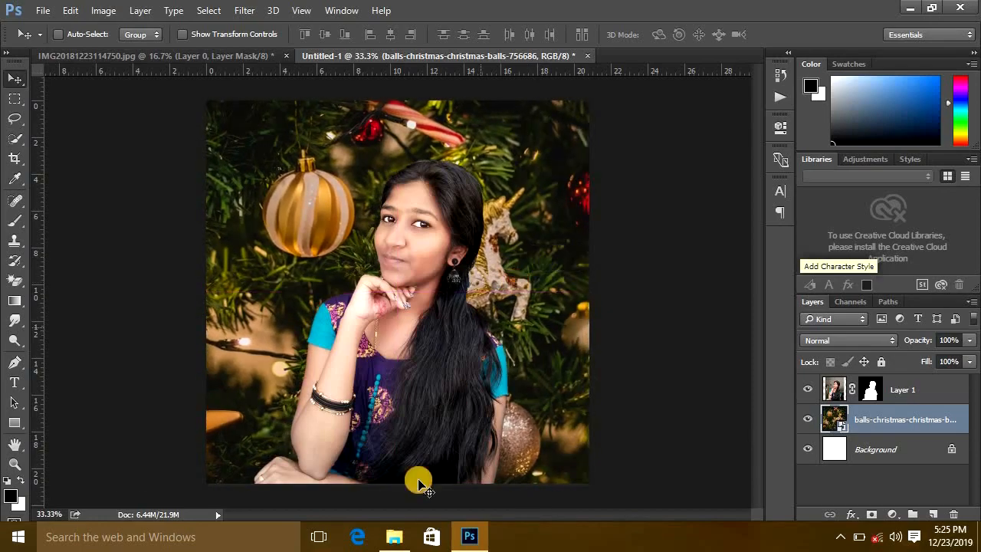
# - Place balls-christmas.jpg behind the woman, scaled proportionally and positioned with three red ornaments in the canvas's upper-left corner
pyautogui.click(392, 536)
pyautogui.moveTo(344, 95); pyautogui.dragTo(453, 230)
pyautogui.click(282, 35)
pyautogui.moveTo(502, 255); pyautogui.dragTo(606, 220)
pyautogui.moveTo(545, 269); pyautogui.dragTo(341, 153)
pyautogui.press('Return')
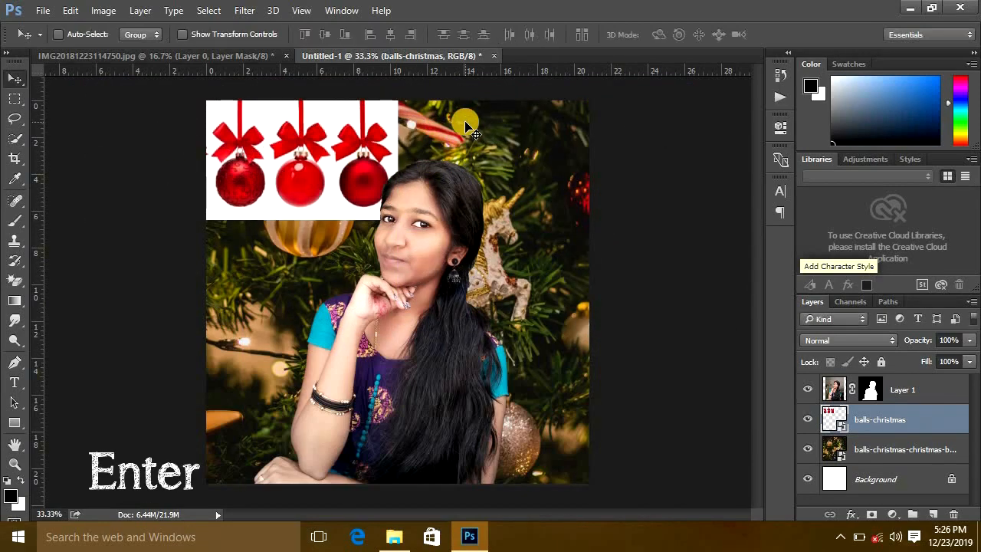
# - Erase the white background around the red ornaments with the Magic Eraser tool
pyautogui.click(15, 279)
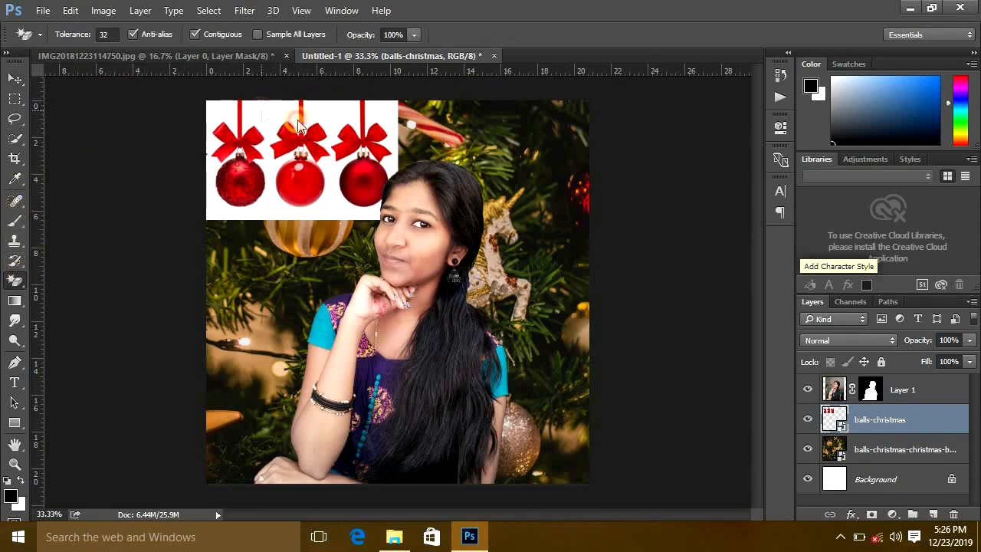
pyautogui.click(263, 115)
pyautogui.click(469, 223)
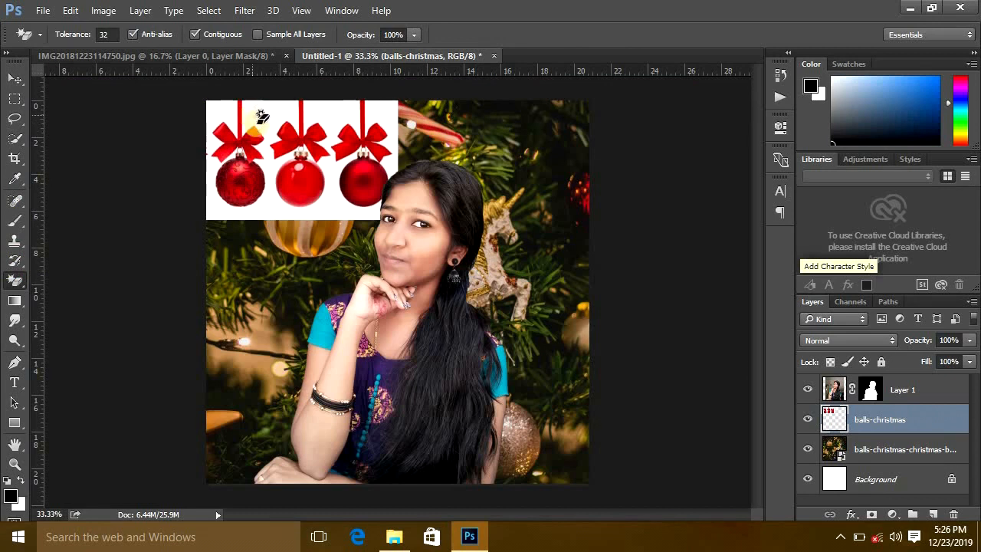
pyautogui.click(260, 115)
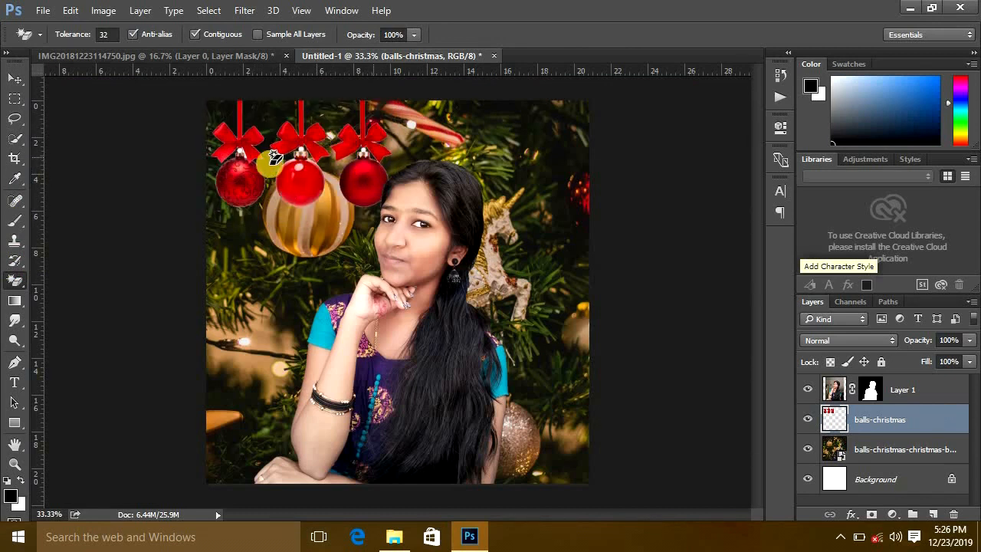
pyautogui.hotkey('ctrl', '+')
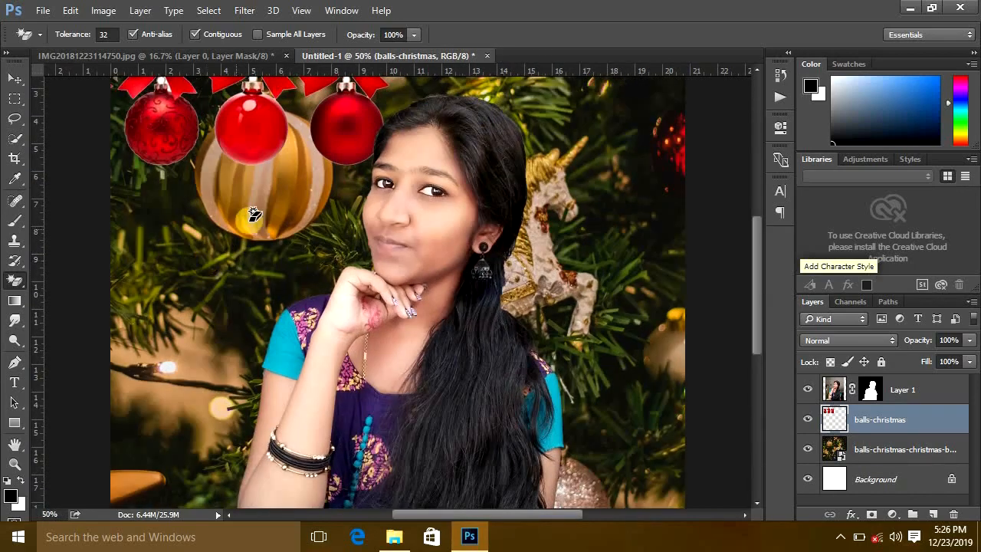
pyautogui.hotkey('ctrl', '-')
# - Scale the red ornaments down proportionally, keeping them in the canvas's upper-left corner
pyautogui.click(15, 80)
pyautogui.click(405, 245)
pyautogui.hotkey('ctrl', 't')
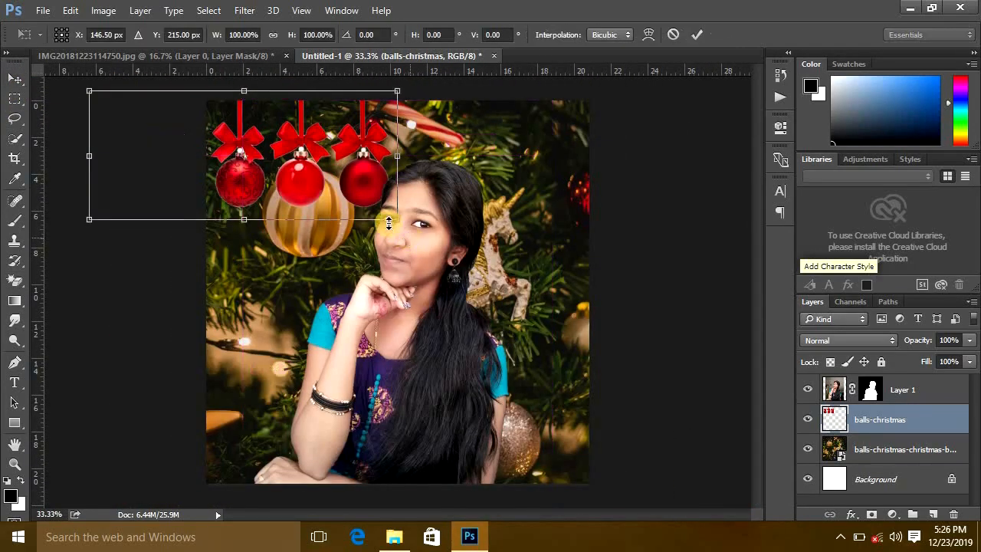
pyautogui.click(273, 34)
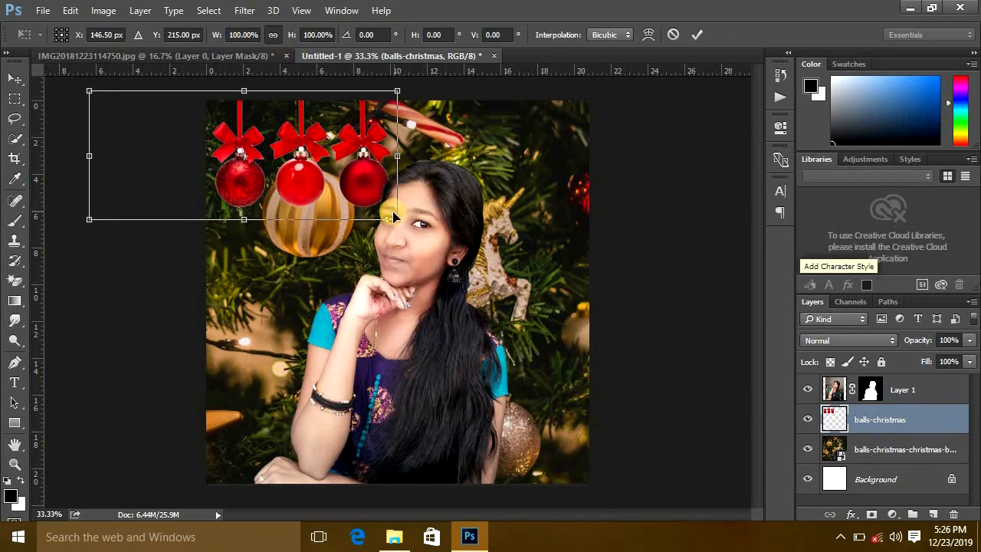
pyautogui.moveTo(397, 219); pyautogui.dragTo(327, 155)
pyautogui.press('Return')
# - Trim the image on all four sides based on the top left pixel color
pyautogui.click(106, 10)
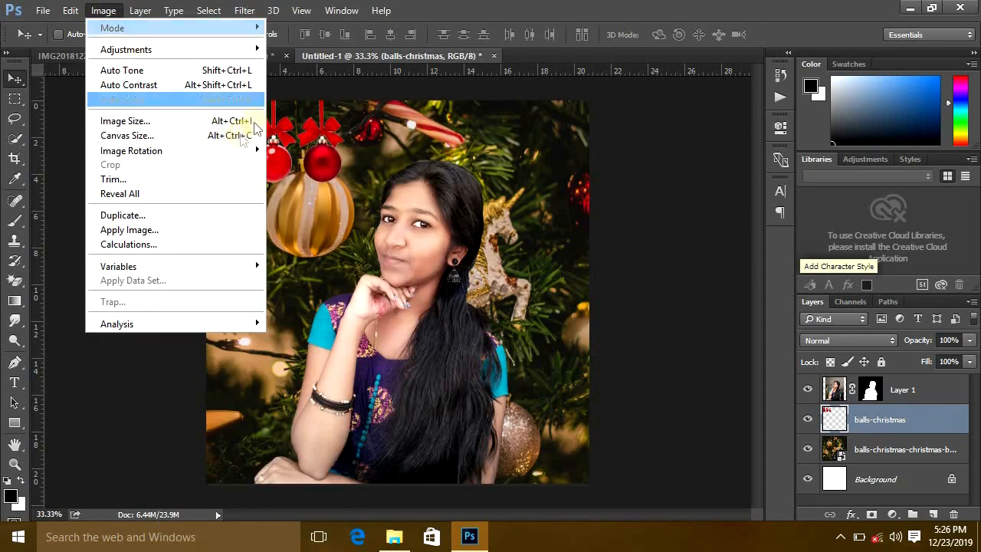
pyautogui.click(257, 178)
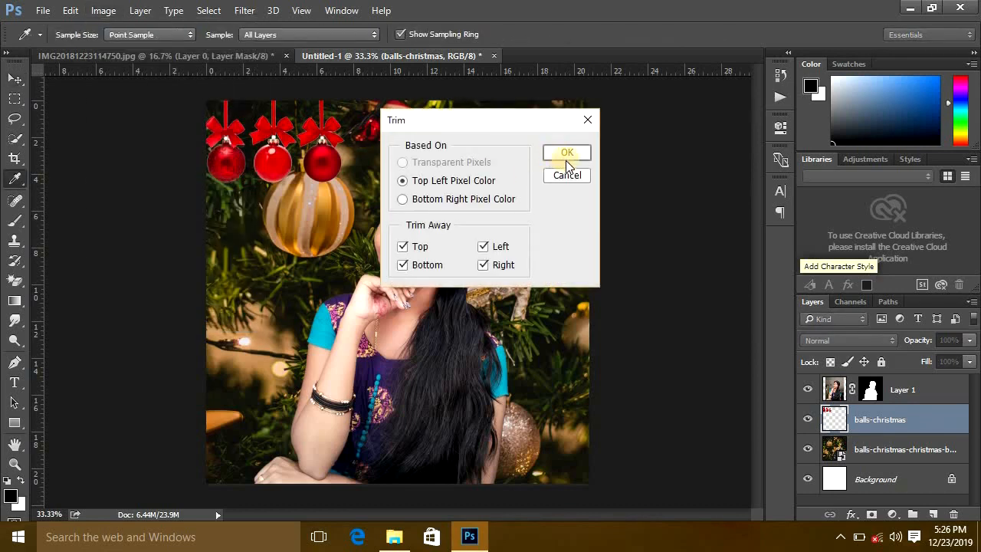
pyautogui.click(567, 153)
pyautogui.press('v')
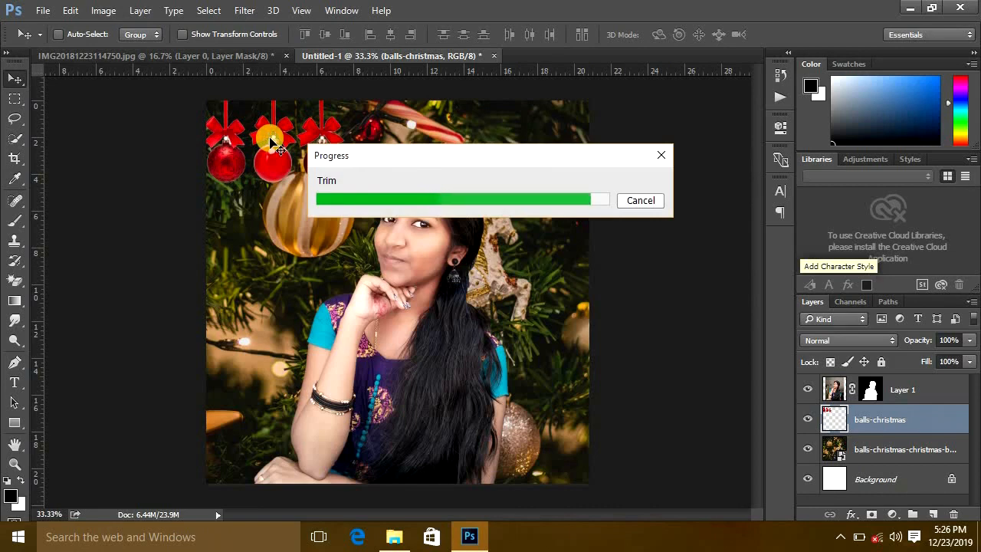
# - Duplicate the ornament layer twice and line up the copies in one row across the canvas's upper edge
pyautogui.press('ctrl')
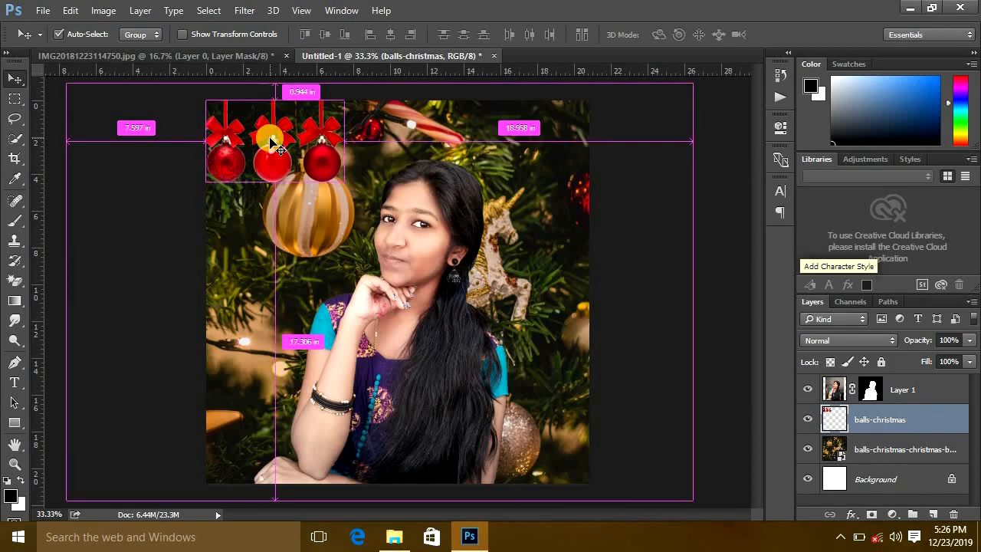
pyautogui.hotkey('ctrl', 'j')
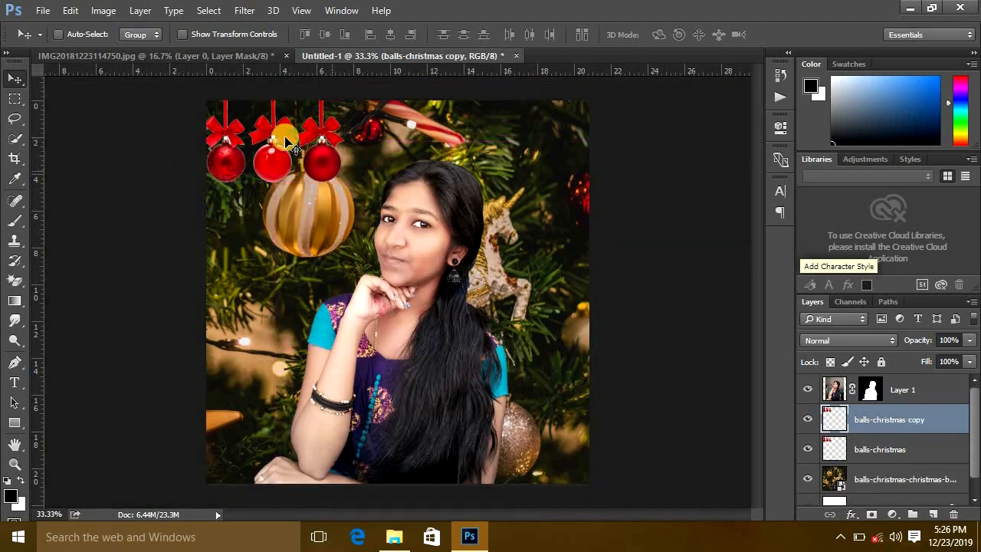
pyautogui.moveTo(314, 130); pyautogui.dragTo(518, 129)
pyautogui.hotkey('ctrl', 'j')
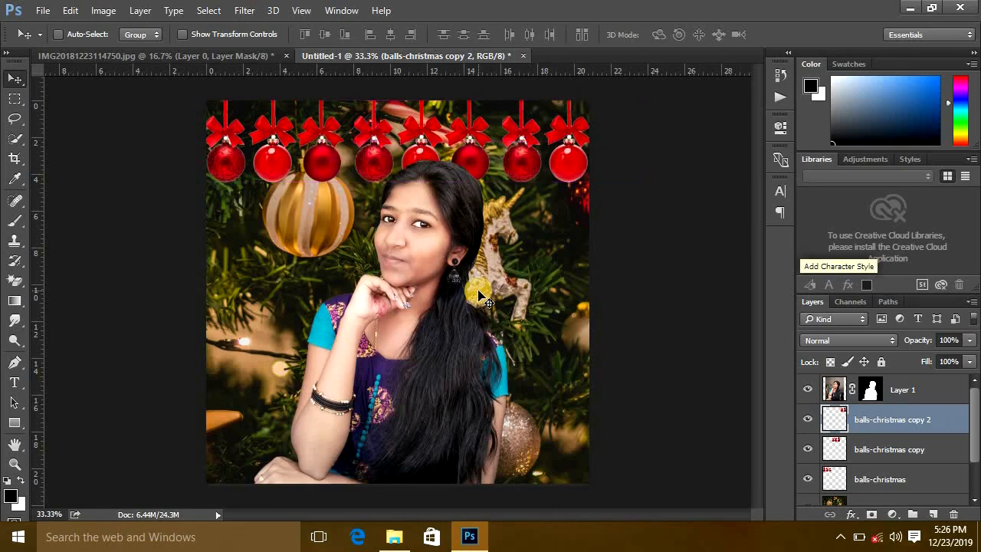
pyautogui.click(394, 536)
pyautogui.click(258, 107)
pyautogui.moveTo(255, 104); pyautogui.dragTo(424, 258)
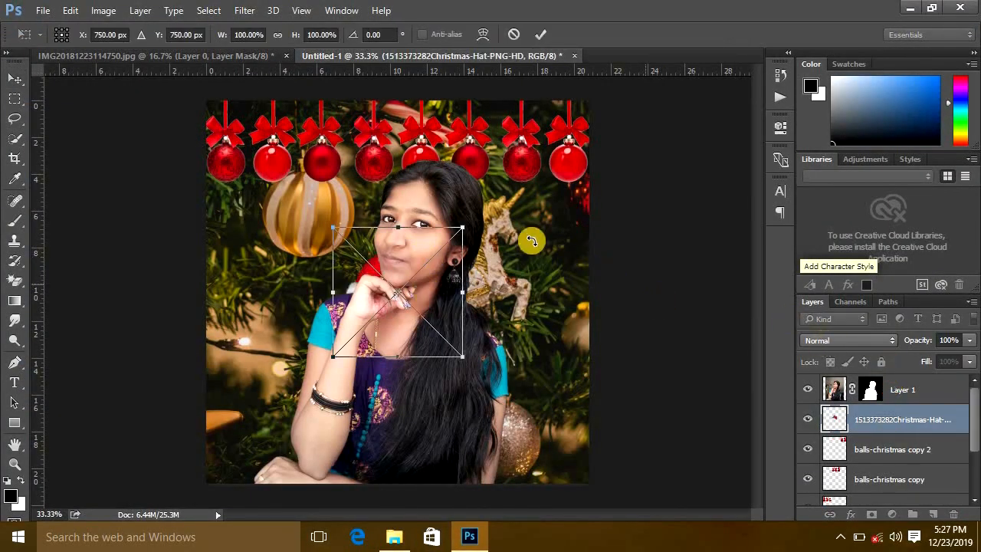
pyautogui.moveTo(386, 258); pyautogui.dragTo(332, 194)
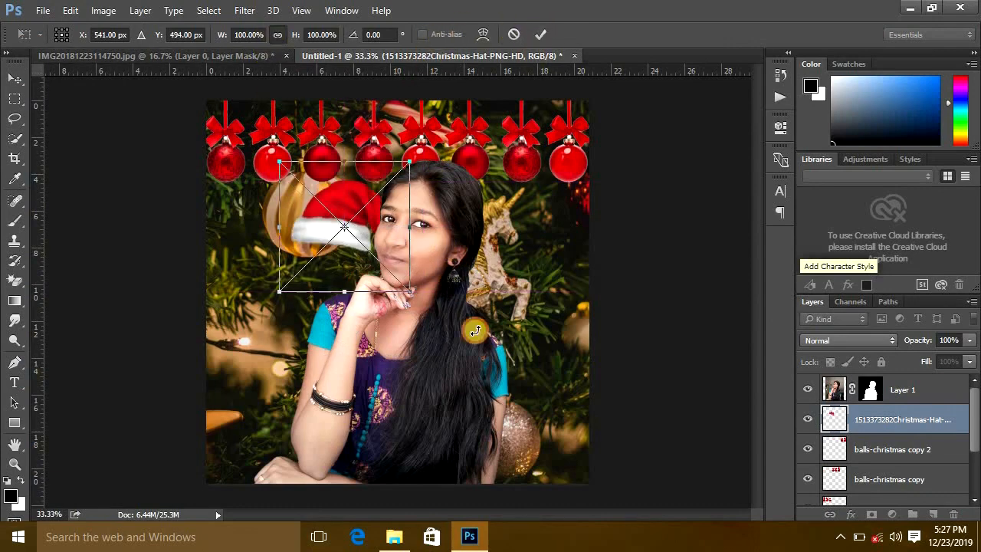
pyautogui.moveTo(432, 318); pyautogui.dragTo(452, 334)
pyautogui.press('Return')
# - Move the hat layer above the woman's layer and position the hat on her head
pyautogui.moveTo(350, 219); pyautogui.dragTo(323, 219)
pyautogui.moveTo(883, 398); pyautogui.dragTo(883, 377)
pyautogui.moveTo(436, 231); pyautogui.dragTo(428, 166)
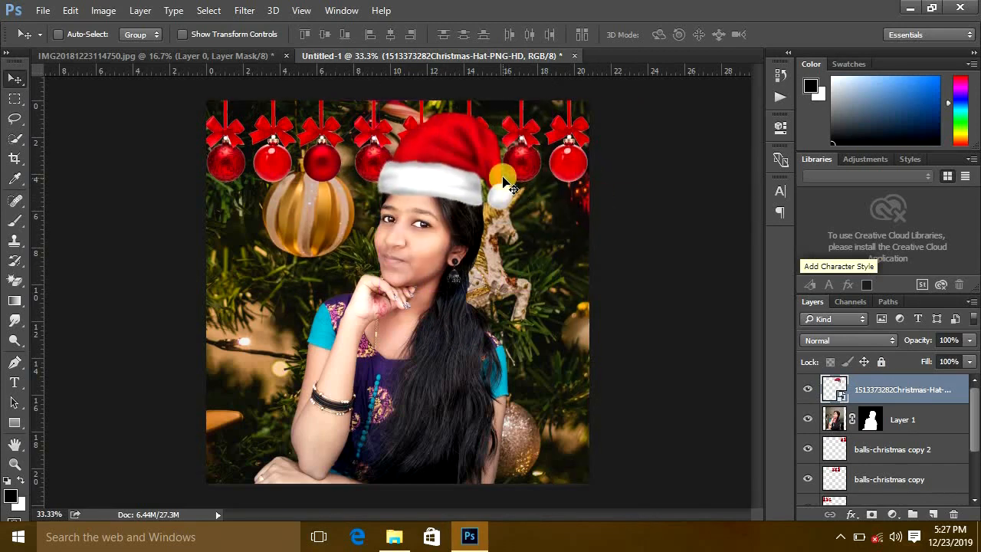
# - Rotate the Santa hat about 7° clockwise and nudge it to fit the woman's head
pyautogui.hotkey('ctrl', 't')
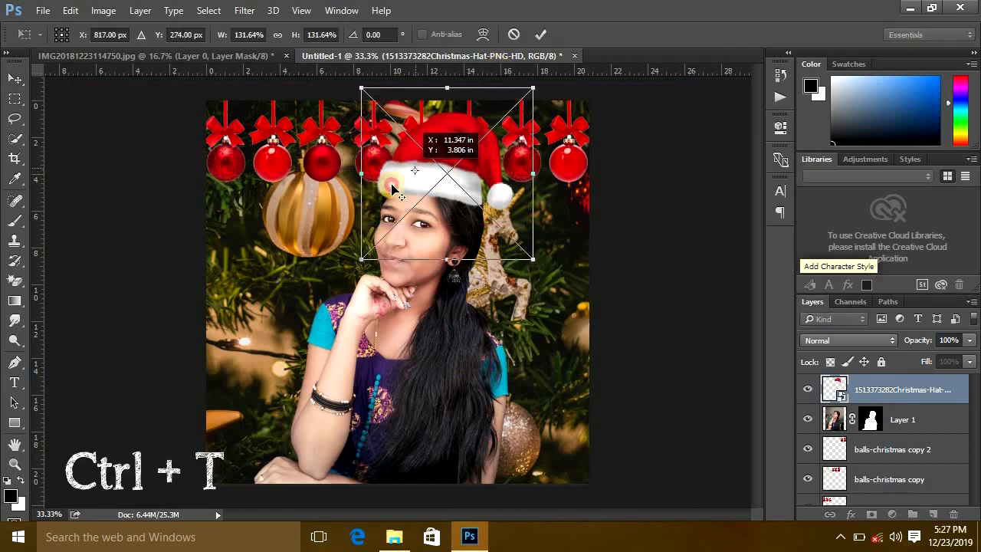
pyautogui.moveTo(382, 187); pyautogui.dragTo(382, 185)
pyautogui.moveTo(549, 256); pyautogui.dragTo(545, 277)
pyautogui.press('Return')
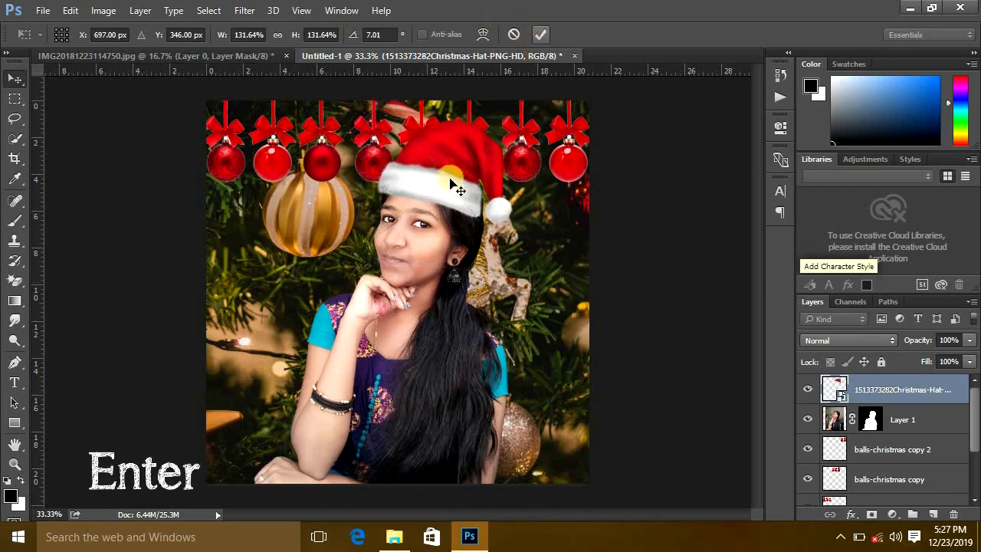
pyautogui.moveTo(444, 169)
pyautogui.mouseDown()
pyautogui.moveTo(482, 180)
pyautogui.moveTo(452, 178)
pyautogui.mouseUp()
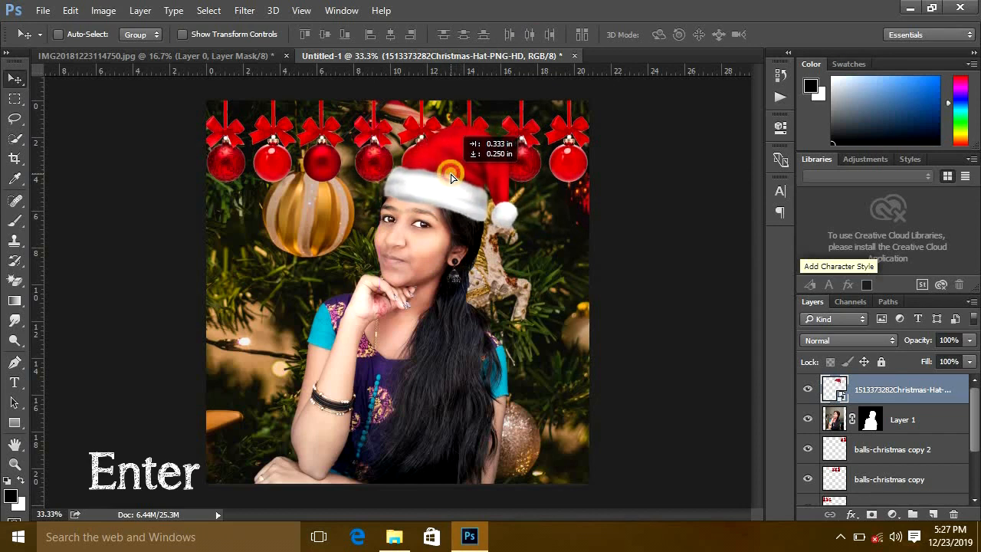
pyautogui.moveTo(450, 176); pyautogui.dragTo(447, 173)
pyautogui.hotkey('ctrl', '+')
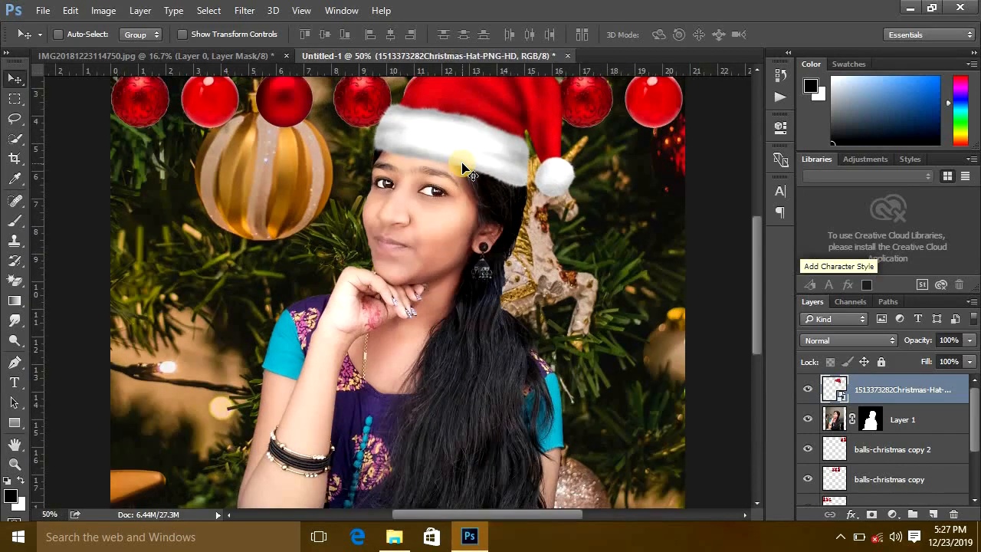
pyautogui.hotkey('ctrl', '-')
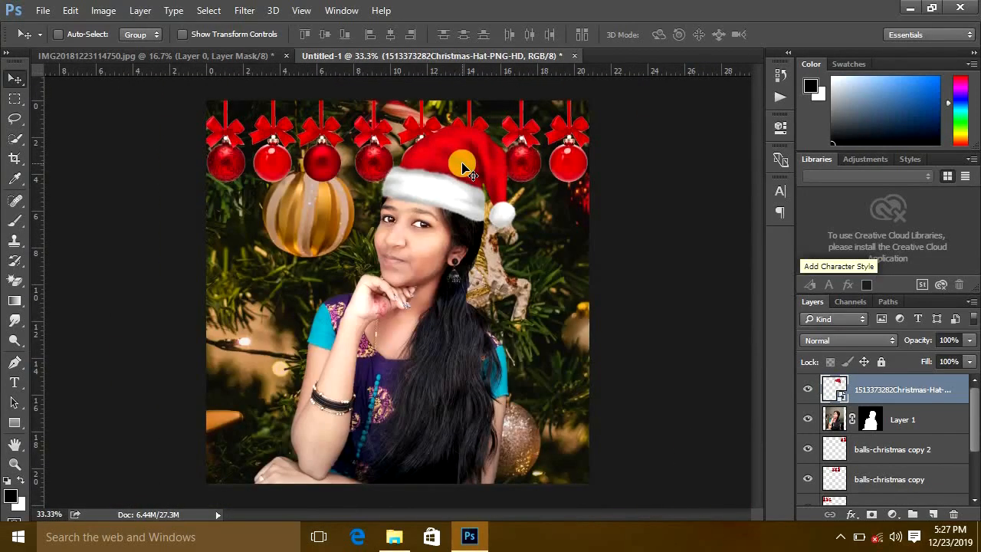
# - Place the 10f58PICMAQ_1024 Christmas tree image directly above the woman's layer, shifted toward the canvas's lower-left area
pyautogui.click(936, 427)
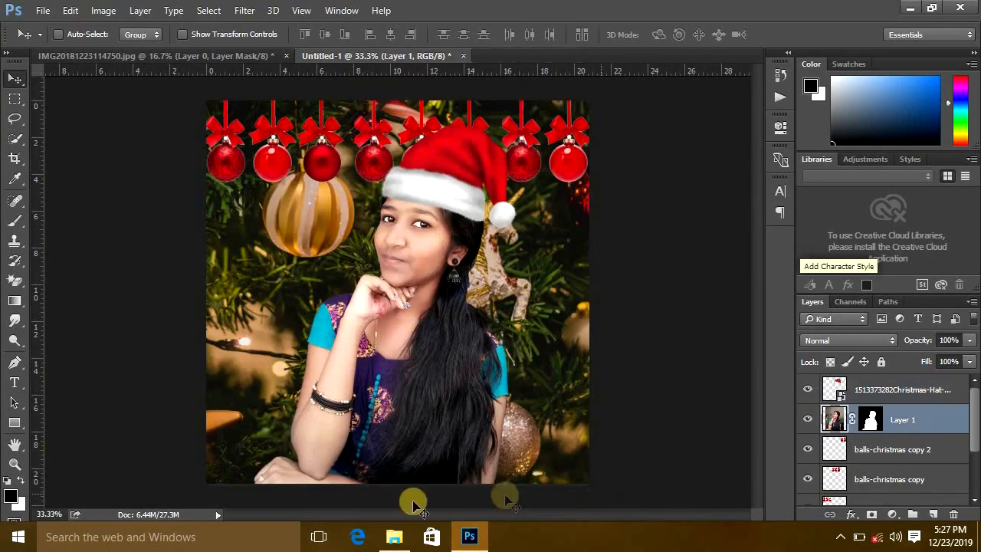
pyautogui.click(393, 537)
pyautogui.moveTo(195, 148); pyautogui.dragTo(607, 353)
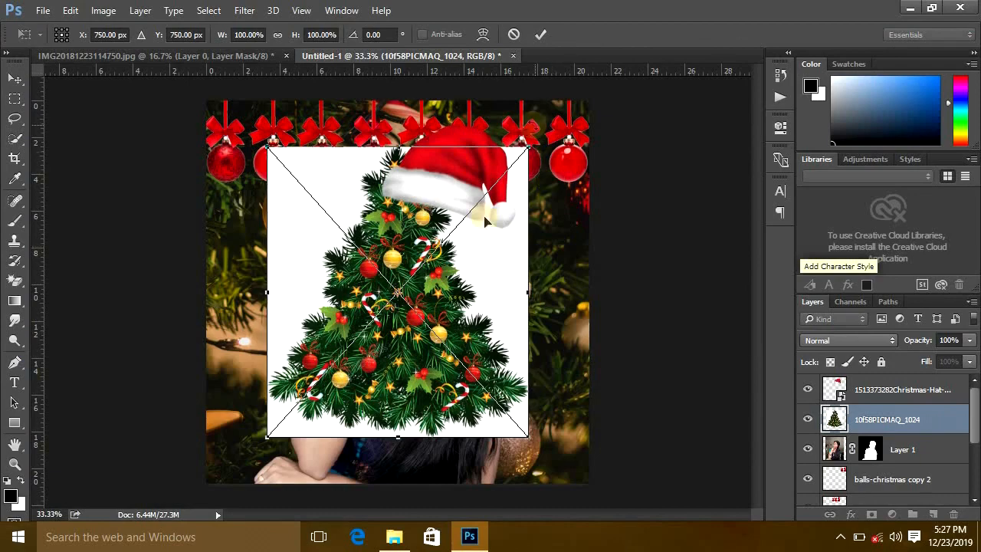
pyautogui.moveTo(495, 282); pyautogui.dragTo(431, 313)
pyautogui.press('Return')
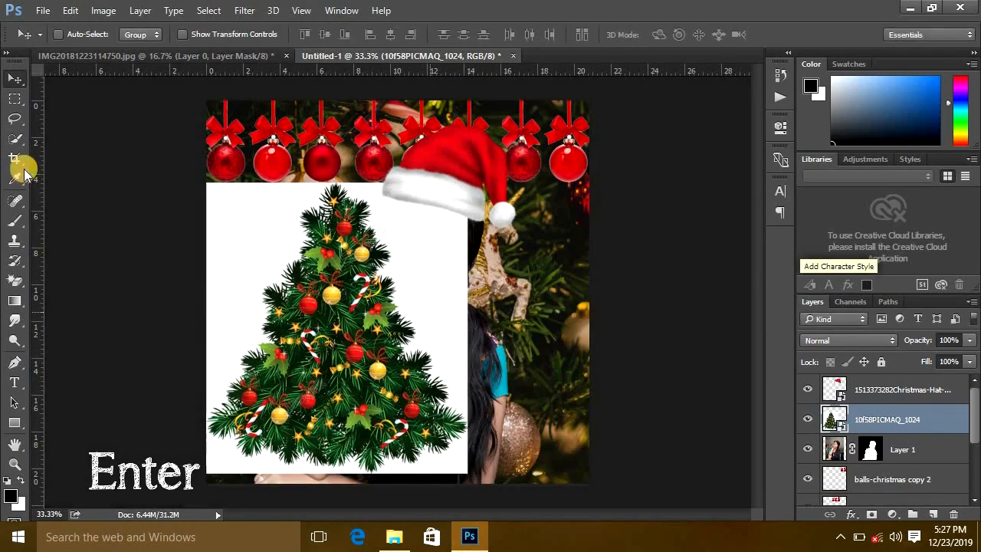
# - Select the white area left of the decorated tree with the Magic Wand and try to delete it
pyautogui.click(15, 138)
pyautogui.rightClick(14, 138)
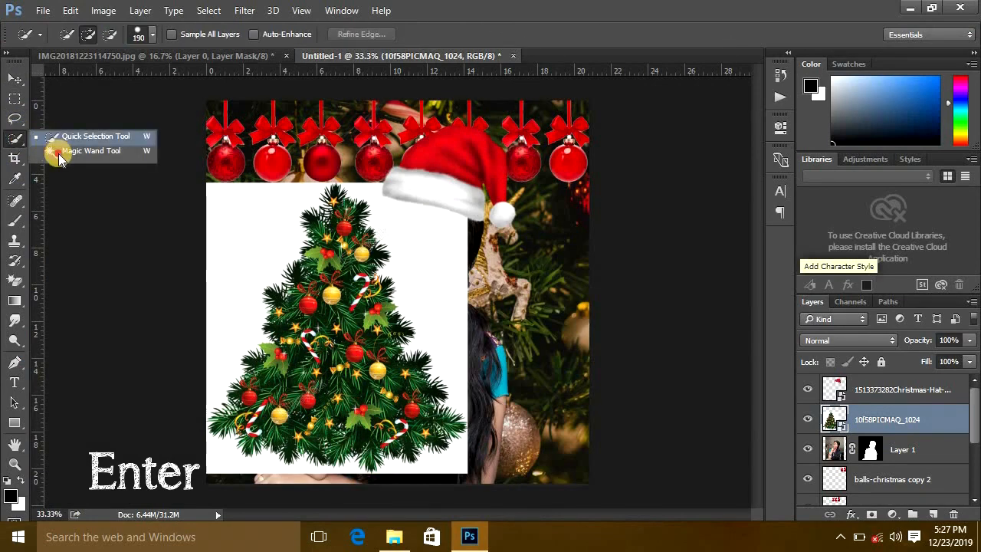
pyautogui.click(76, 149)
pyautogui.click(261, 242)
pyautogui.press('Delete')
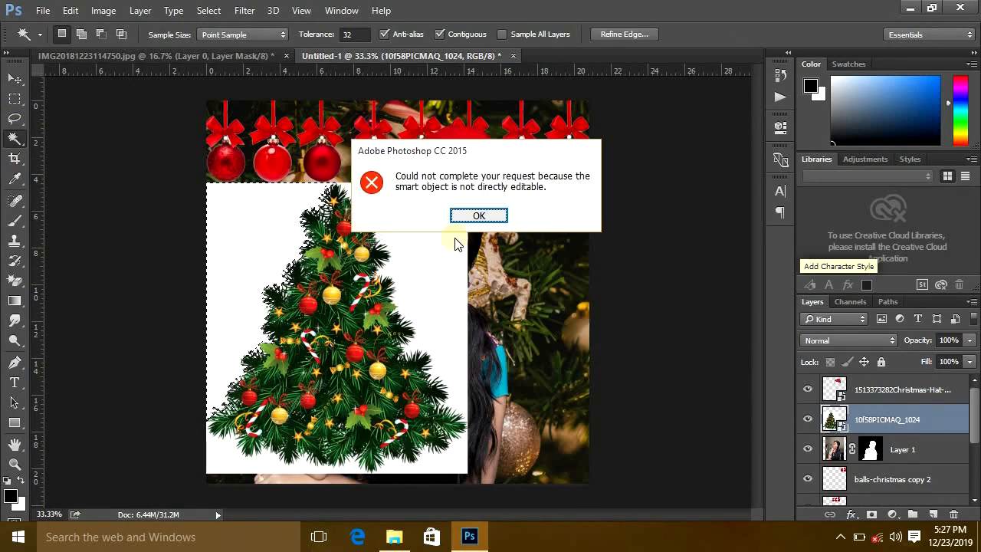
pyautogui.click(478, 216)
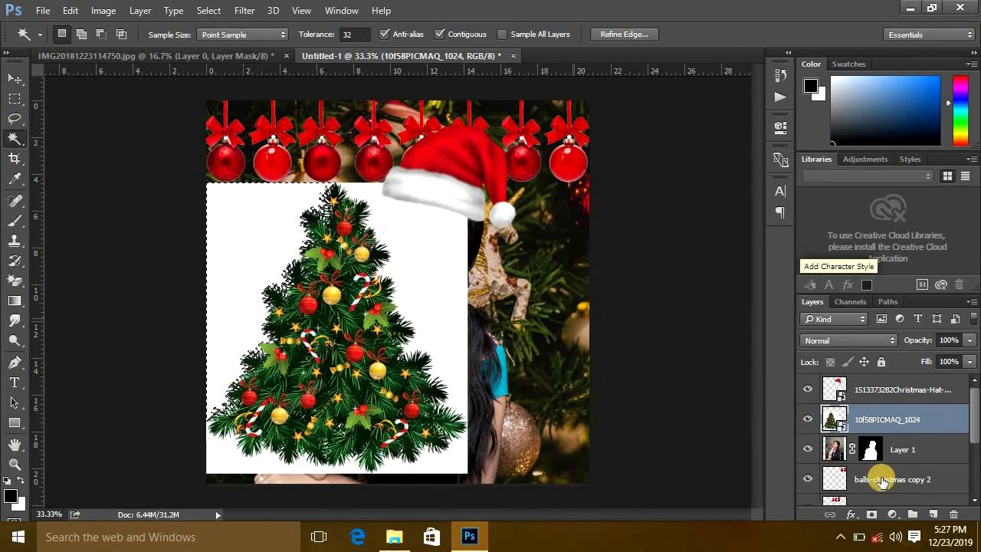
# - Rasterize the decorated tree layer, delete the white areas on both sides of the tree, and clear the selection
pyautogui.rightClick(898, 428)
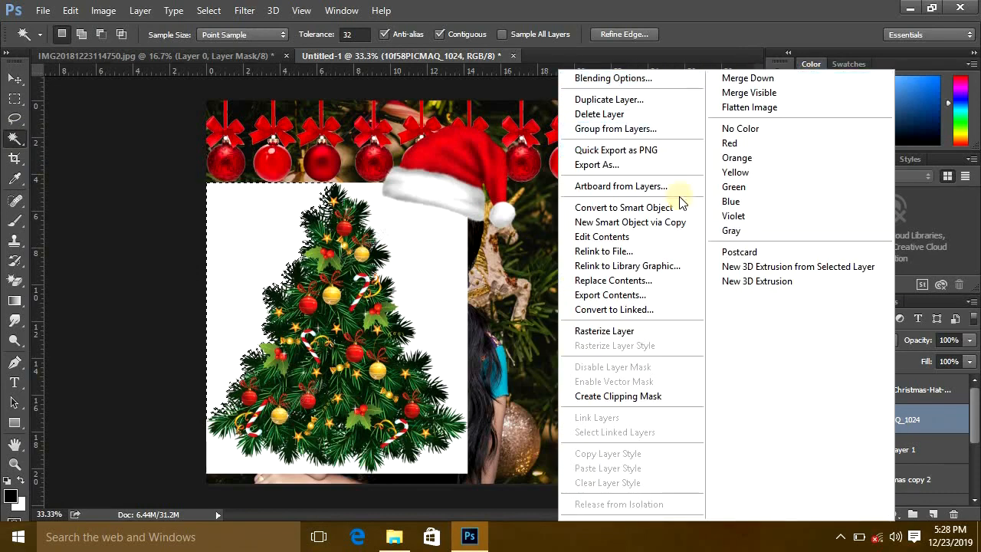
pyautogui.click(613, 331)
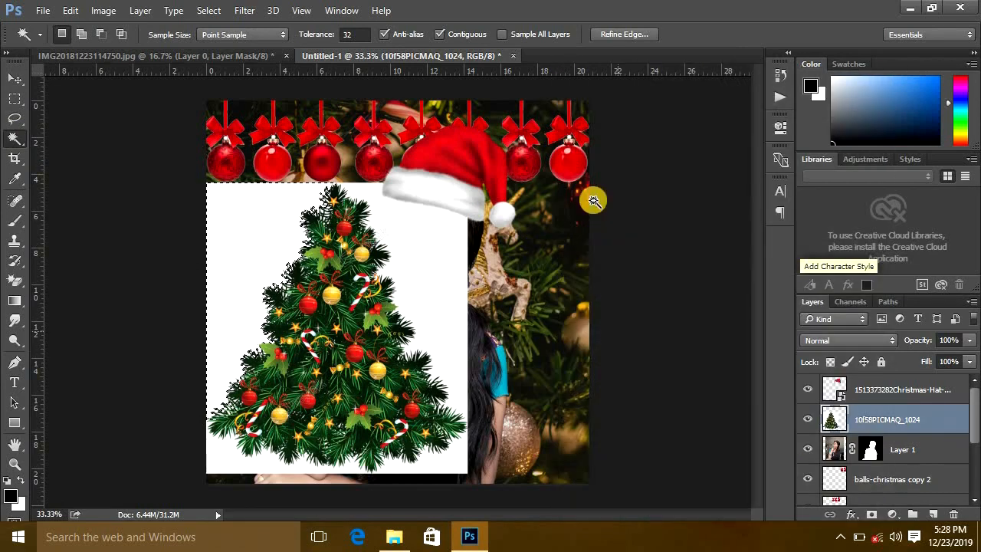
pyautogui.press('Delete')
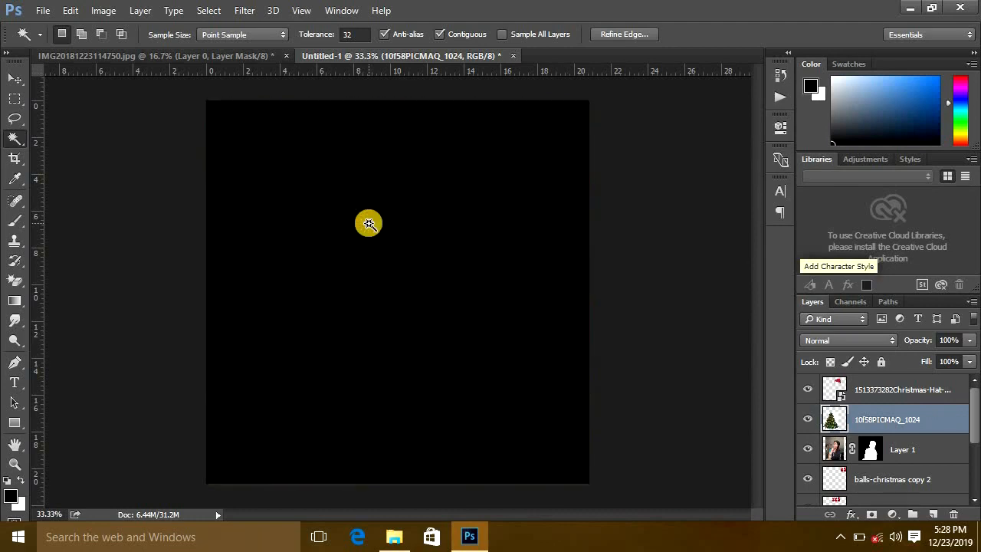
pyautogui.click(423, 291)
pyautogui.press('Delete')
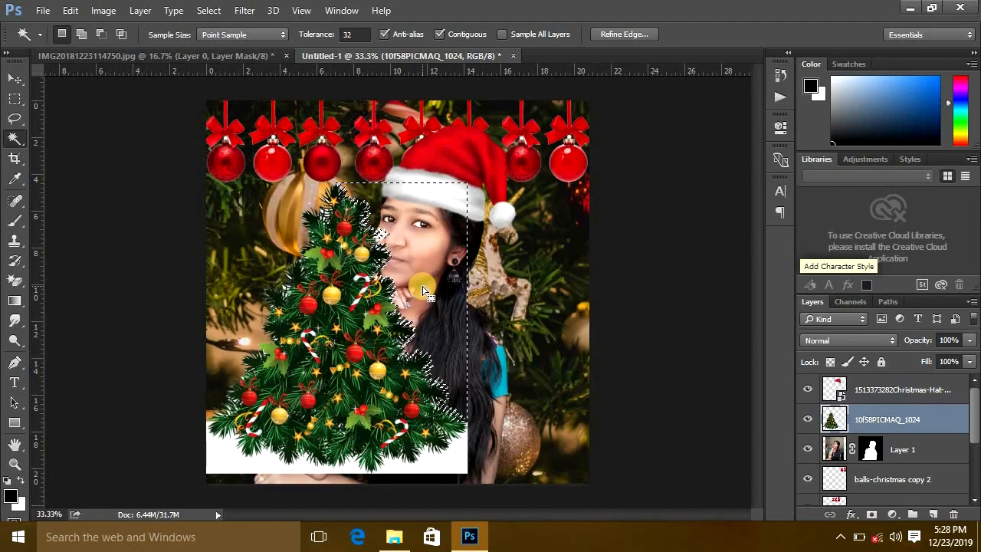
pyautogui.hotkey('ctrl', 'd')
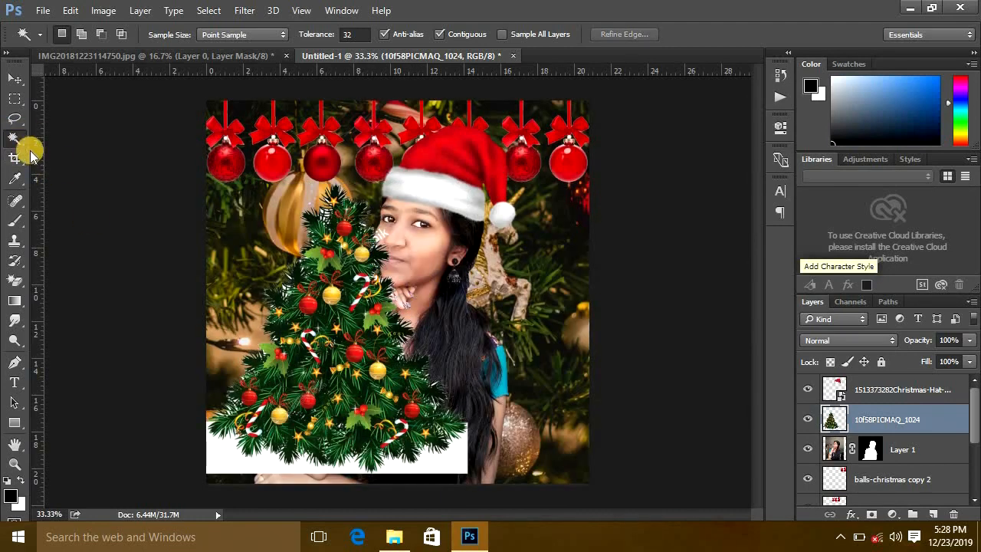
# - Erase the remaining white patches beneath the decorated tree with the Magic Eraser tool
pyautogui.click(15, 278)
pyautogui.click(253, 469)
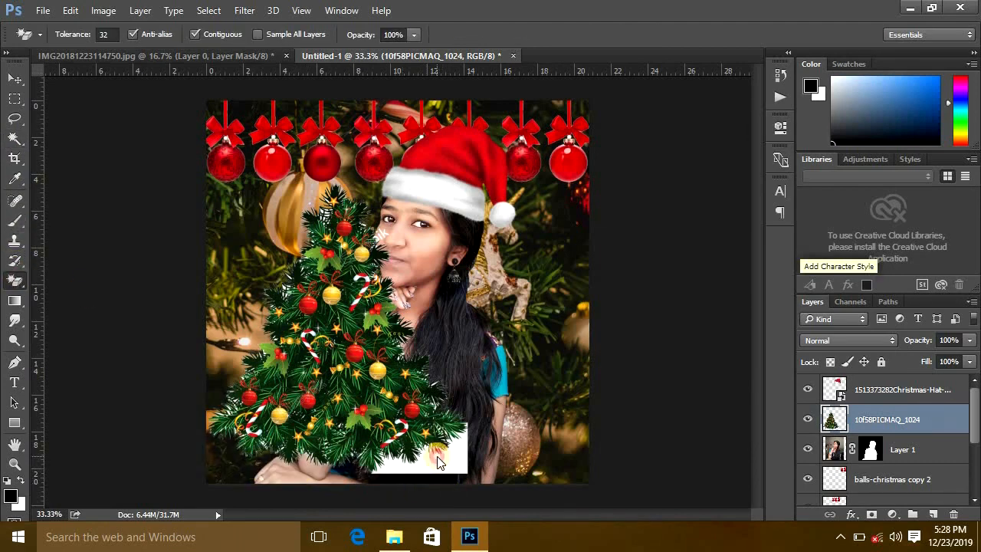
pyautogui.click(437, 458)
# - Move the decorated tree to the canvas's lower-right corner and enlarge it proportionally to about 118%
pyautogui.click(14, 78)
pyautogui.moveTo(353, 339); pyautogui.dragTo(565, 478)
pyautogui.hotkey('ctrl', 't')
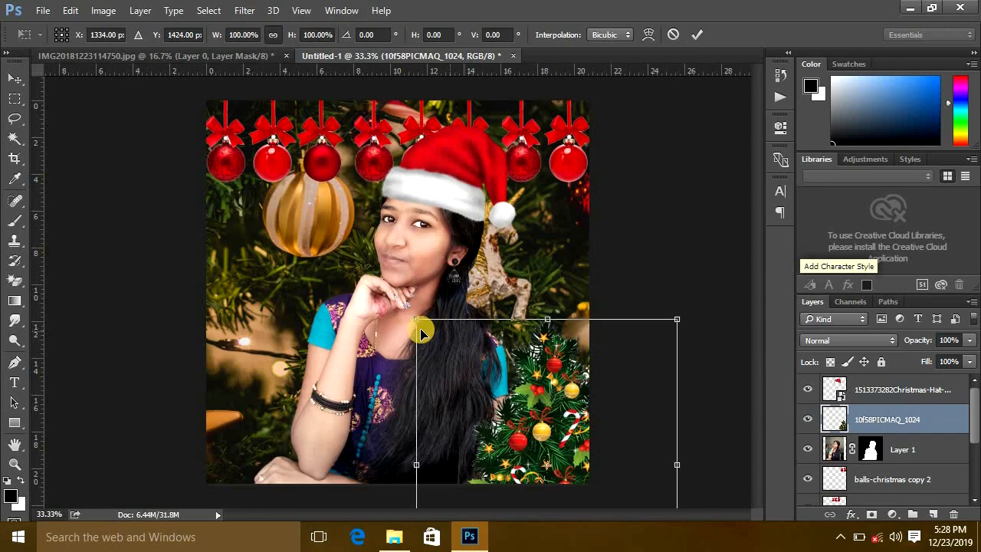
pyautogui.moveTo(417, 320); pyautogui.dragTo(357, 281)
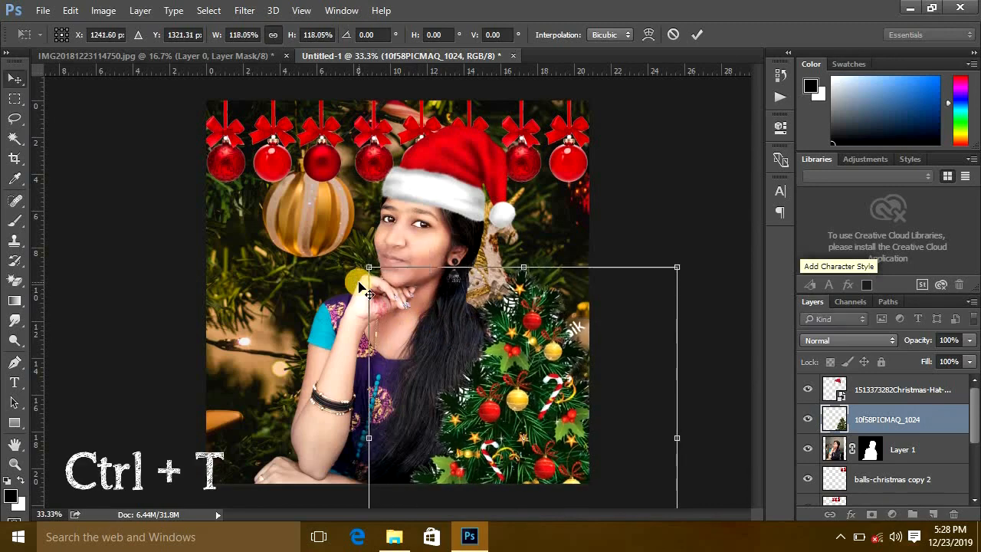
pyautogui.press('Return')
# - Move the decorated tree layer beneath the woman's layer and reposition the tree along the canvas's right edge
pyautogui.moveTo(896, 423); pyautogui.dragTo(895, 466)
pyautogui.moveTo(634, 325); pyautogui.dragTo(599, 359)
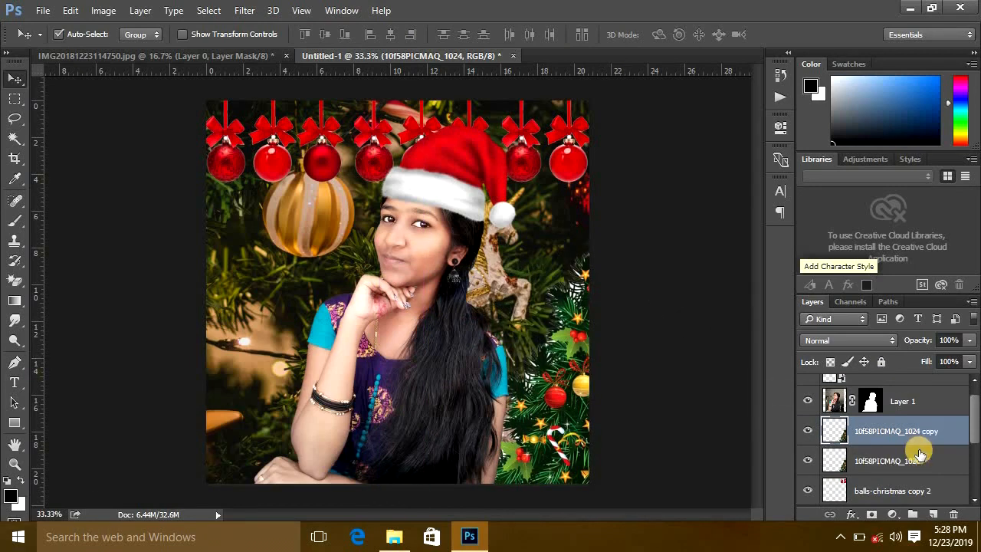
# - Move the duplicate tree above all other layers, place it along the canvas's left edge and enlarge it proportionally to about 109%
pyautogui.moveTo(913, 368); pyautogui.dragTo(915, 383)
pyautogui.moveTo(531, 378); pyautogui.dragTo(198, 392)
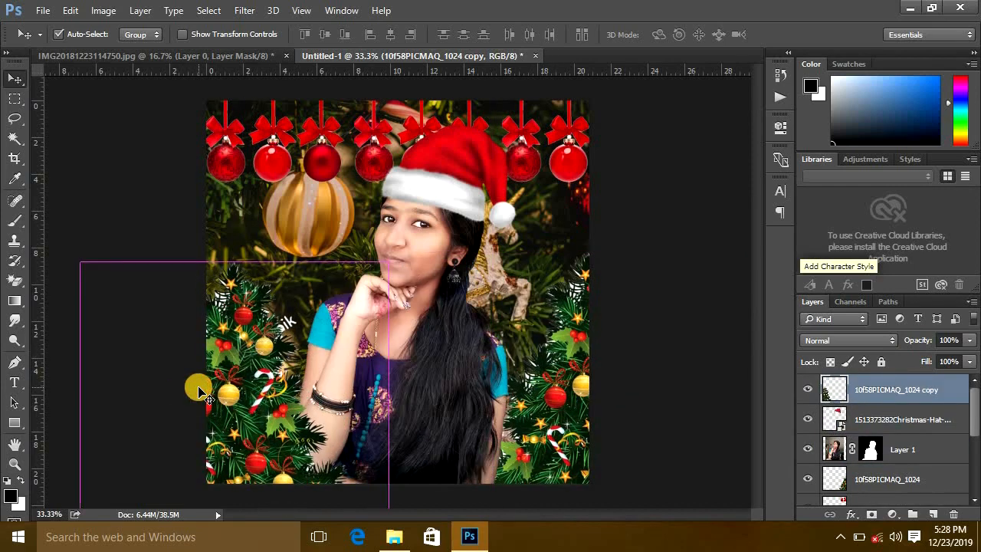
pyautogui.hotkey('ctrl', 't')
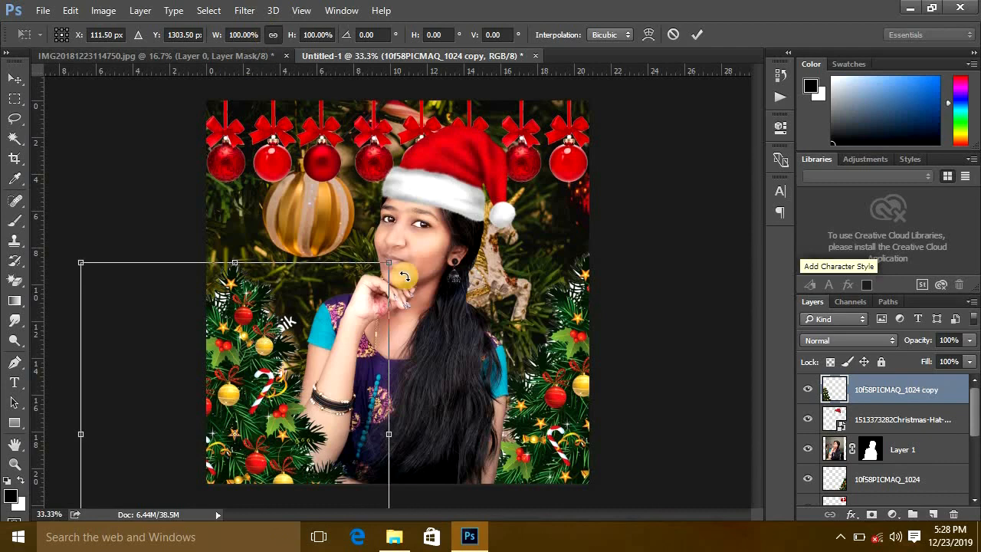
pyautogui.moveTo(411, 228); pyautogui.dragTo(411, 232)
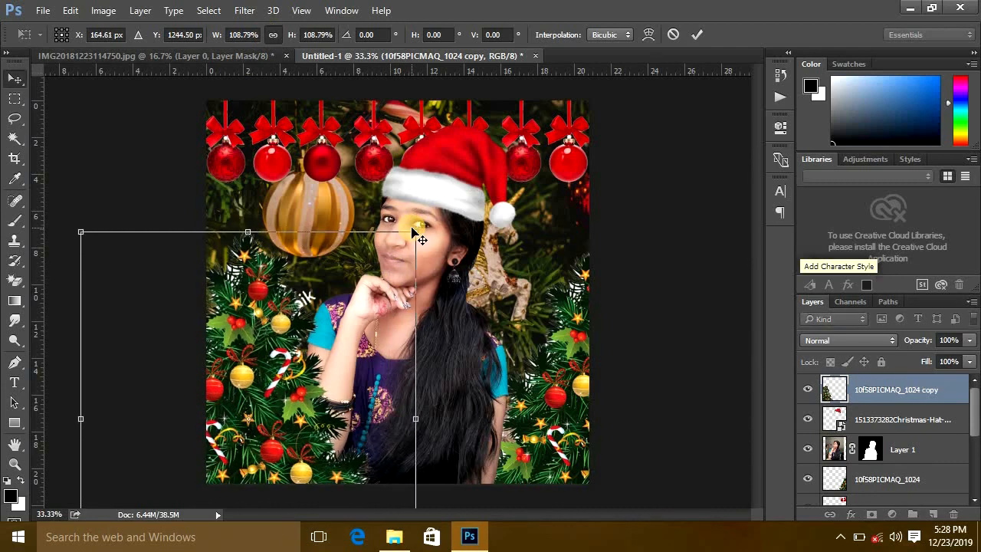
pyautogui.press('Return')
pyautogui.moveTo(281, 302); pyautogui.dragTo(319, 304)
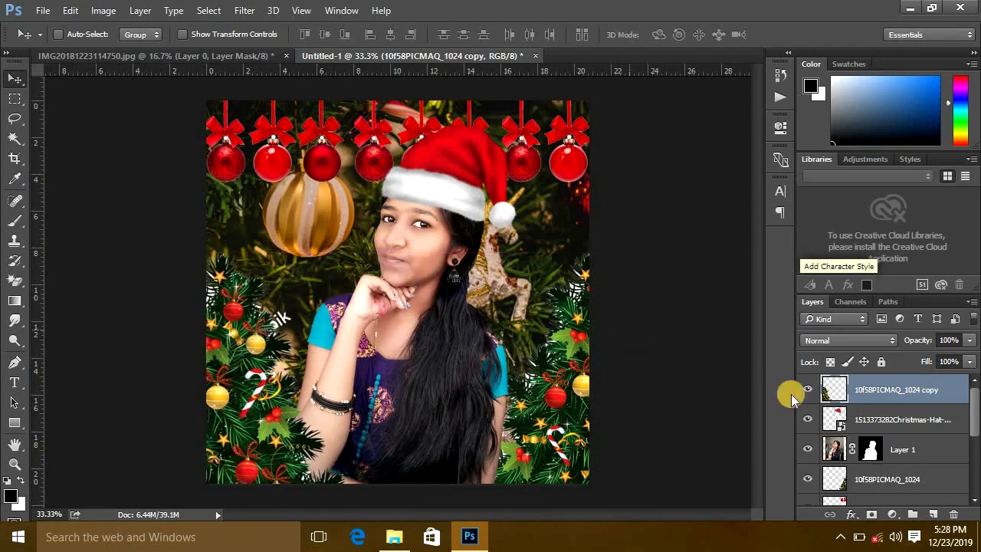
# - Reduce the saturation of the balls-christmas ornament layer to about -25 with Hue/Saturation
pyautogui.scroll(-3, 861, 437)
pyautogui.scroll(5, 862, 437)
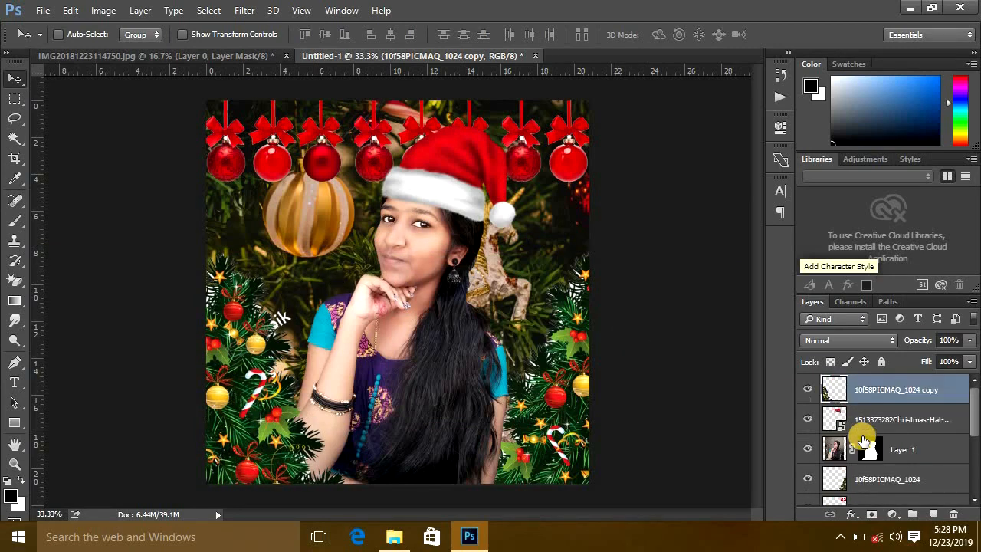
pyautogui.scroll(-5, 863, 437)
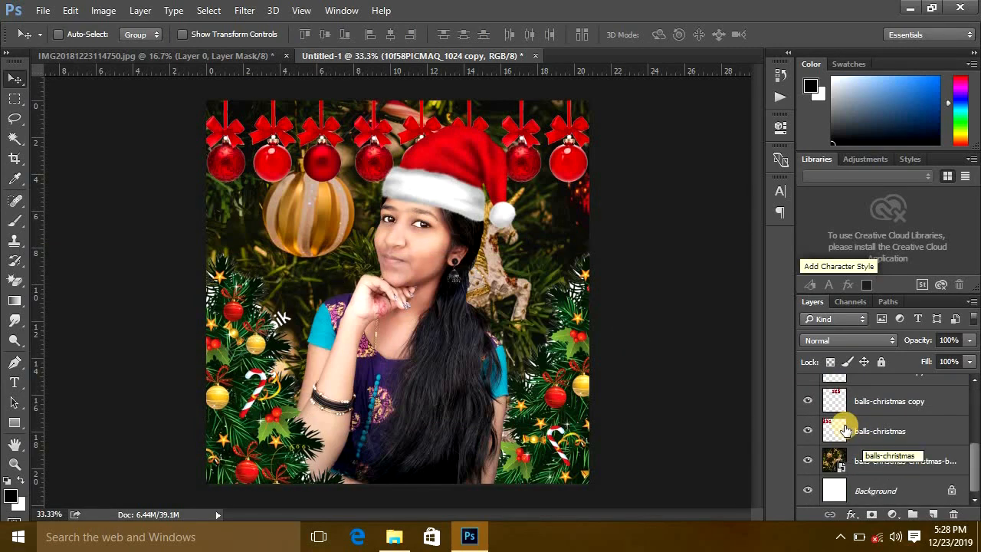
pyautogui.click(837, 428)
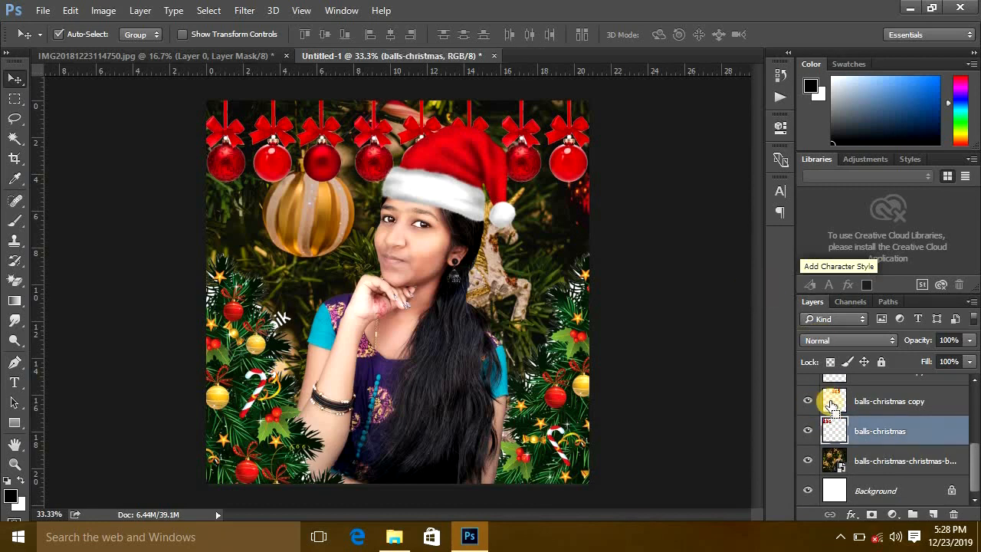
pyautogui.hotkey('ctrl', 'u')
pyautogui.moveTo(466, 92); pyautogui.dragTo(714, 155)
pyautogui.moveTo(679, 300)
pyautogui.mouseDown()
pyautogui.moveTo(664, 295)
pyautogui.moveTo(678, 294)
pyautogui.mouseUp()
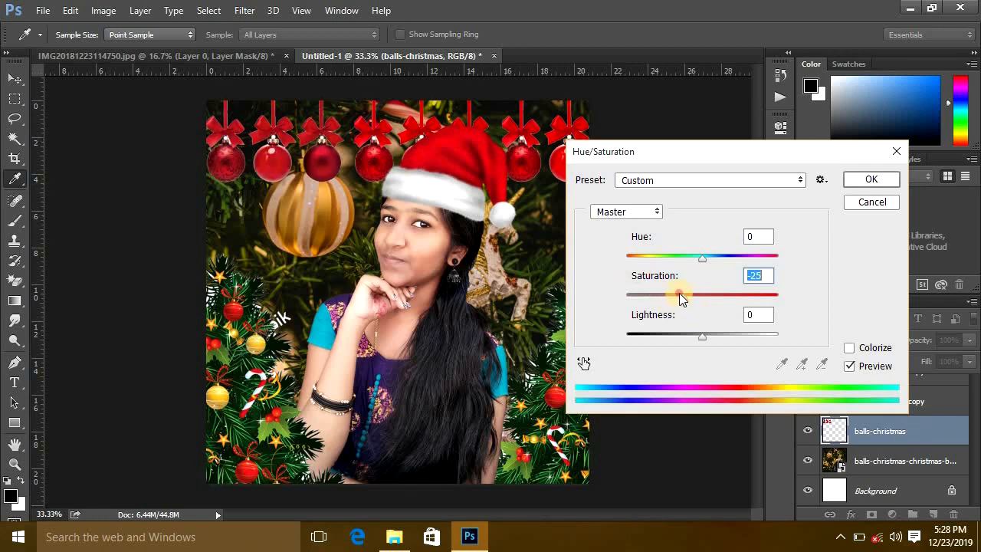
pyautogui.moveTo(672, 299); pyautogui.dragTo(683, 307)
pyautogui.click(871, 183)
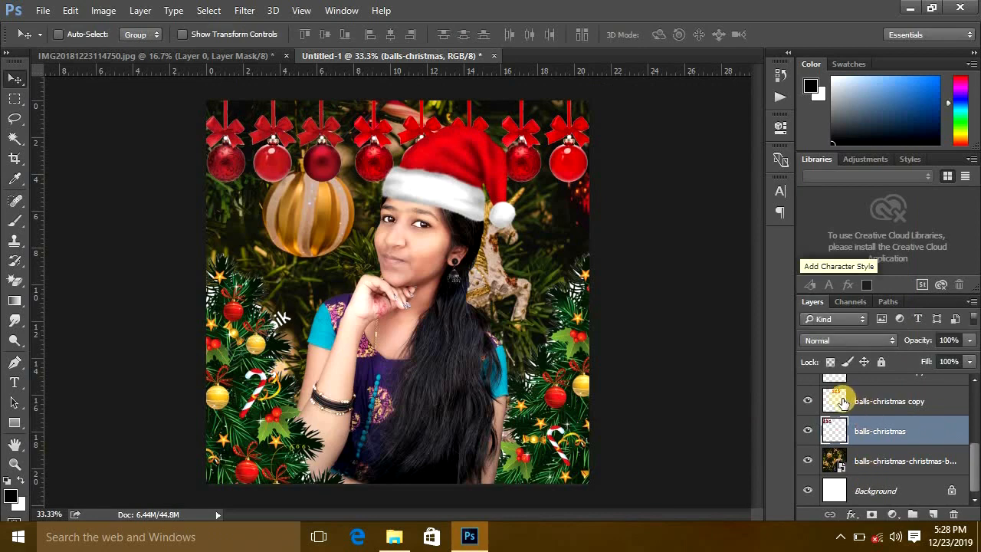
# - Reduce the saturation of the balls-christmas copy layer to about -24 with Hue/Saturation
pyautogui.click(843, 403)
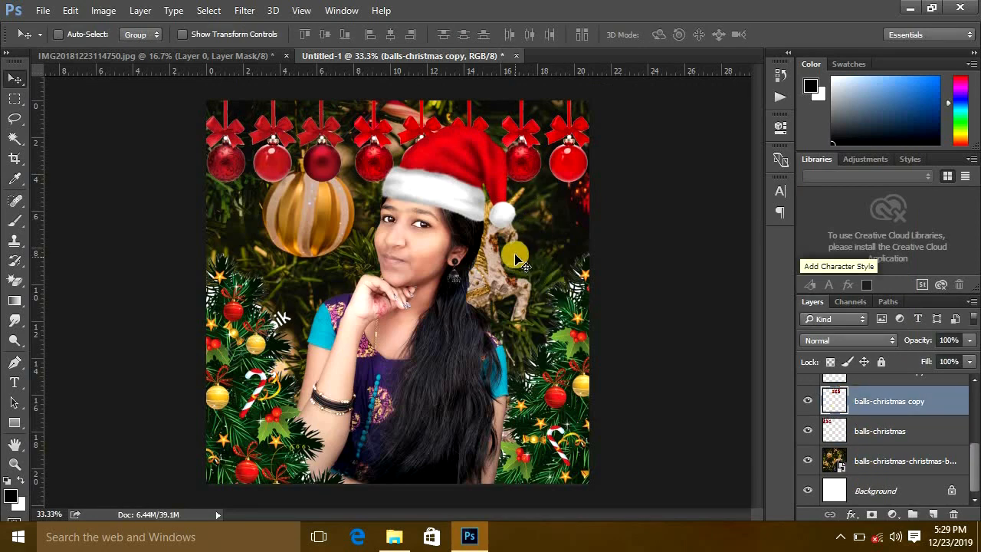
pyautogui.press('ctrl')
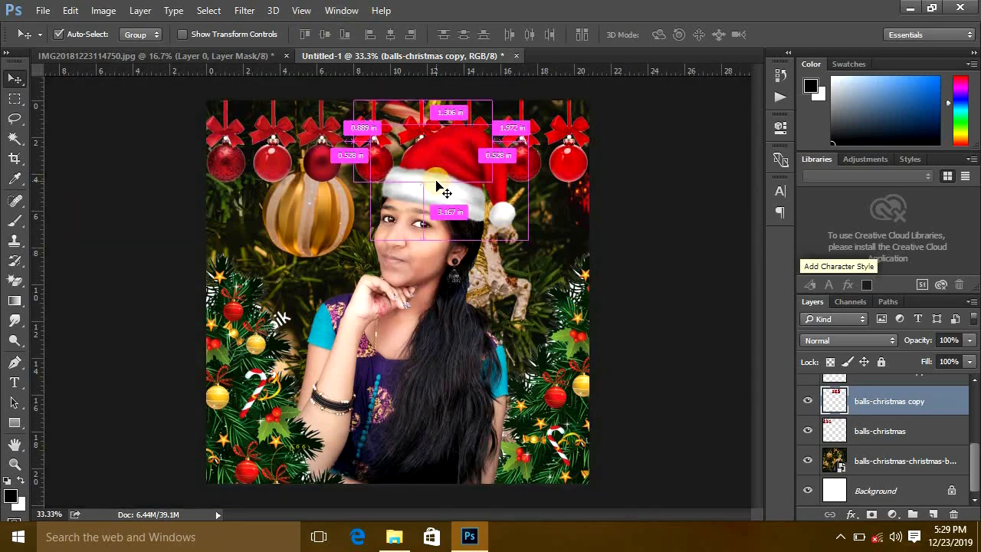
pyautogui.hotkey('ctrl', 'u')
pyautogui.moveTo(666, 301); pyautogui.dragTo(690, 301)
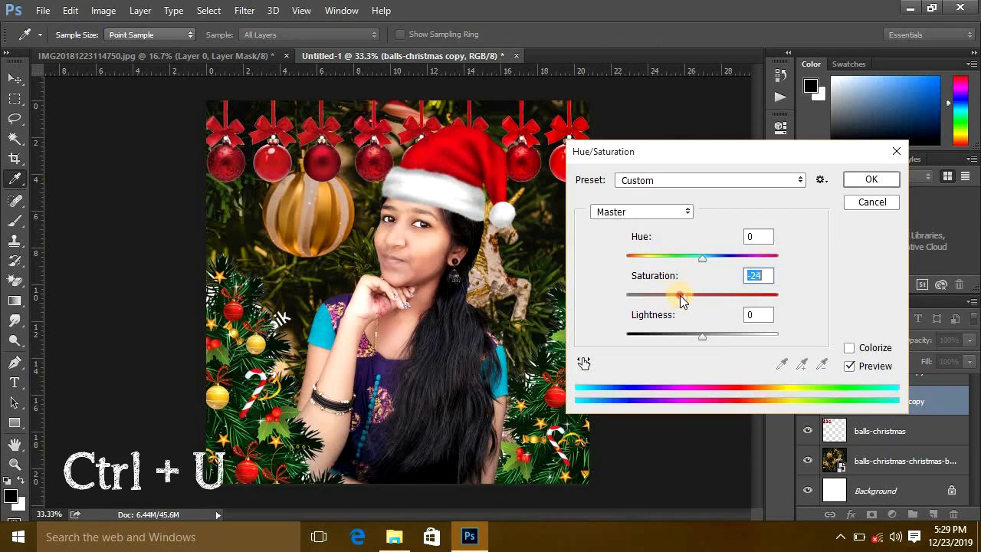
pyautogui.click(858, 183)
# - Reduce the saturation of the balls-christmas copy 2 layer to about -29 with Hue/Saturation
pyautogui.hotkey('ctrl', 'j')
pyautogui.press('v')
pyautogui.moveTo(843, 433)
pyautogui.mouseDown()
pyautogui.moveTo(835, 460)
pyautogui.moveTo(843, 431)
pyautogui.mouseUp()
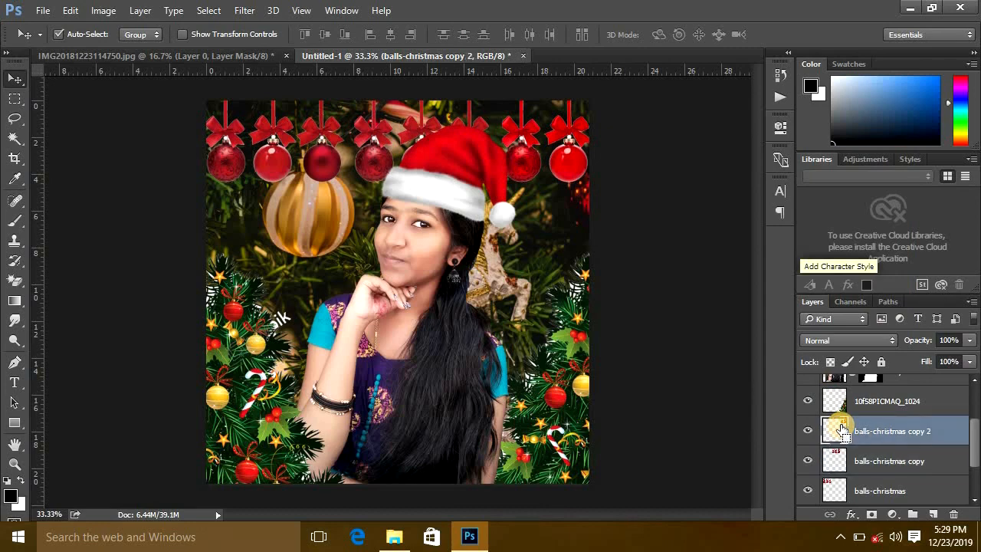
pyautogui.hotkey('ctrl', 'u')
pyautogui.moveTo(678, 301); pyautogui.dragTo(695, 308)
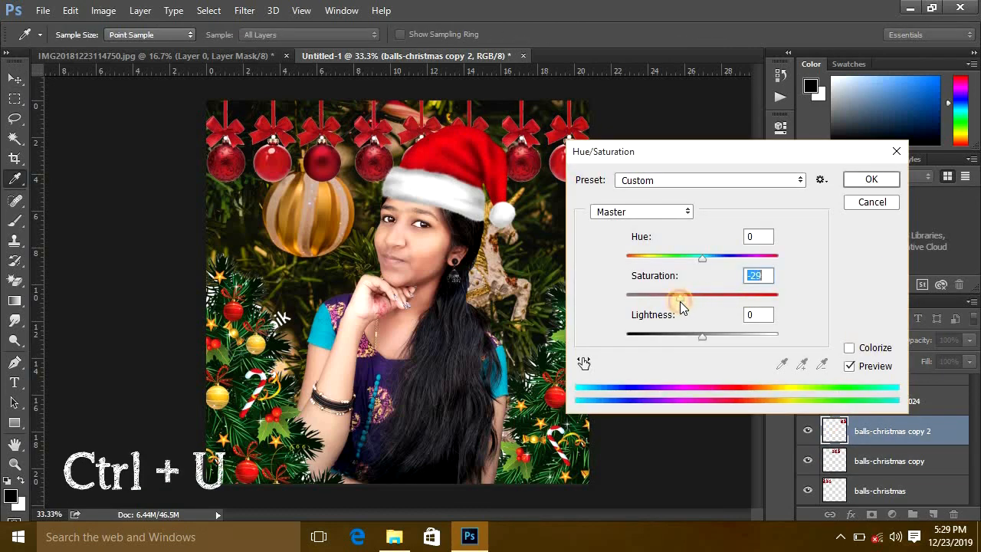
pyautogui.click(864, 180)
pyautogui.press('v')
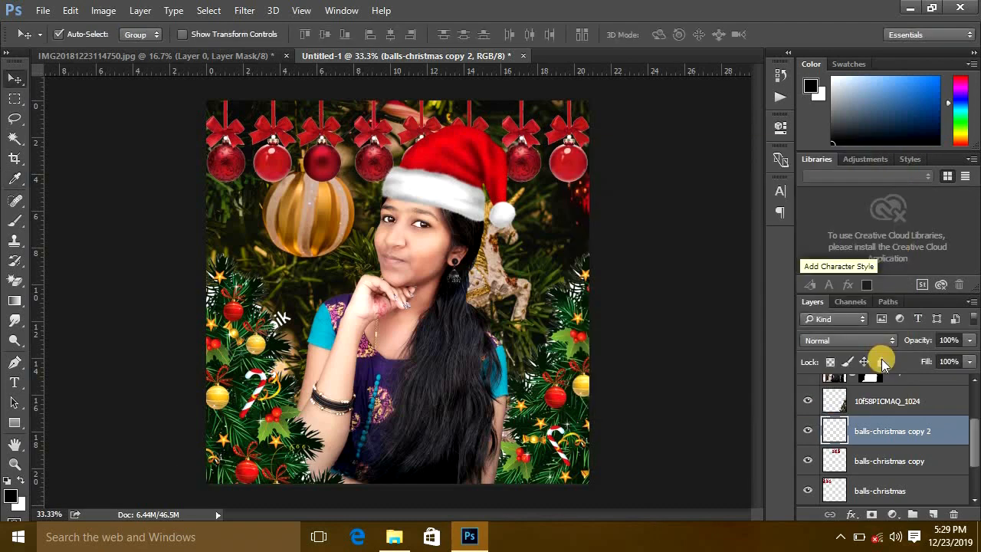
# - Reduce the saturation of the decorated tree copy along the canvas's left edge to -20 with Hue/Saturation
pyautogui.scroll(2, 889, 429)
pyautogui.click(934, 437)
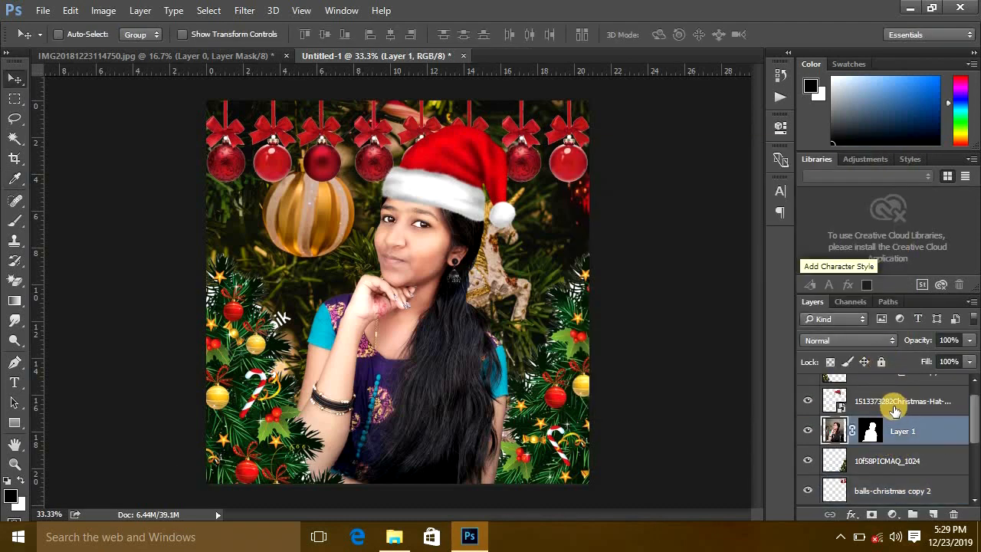
pyautogui.scroll(1, 895, 410)
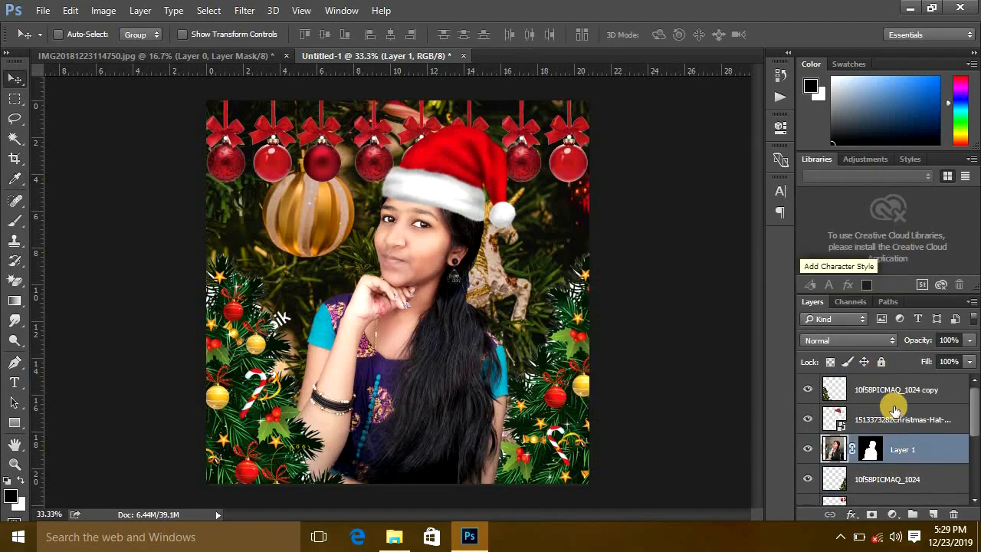
pyautogui.click(858, 389)
pyautogui.click(103, 10)
pyautogui.moveTo(171, 49)
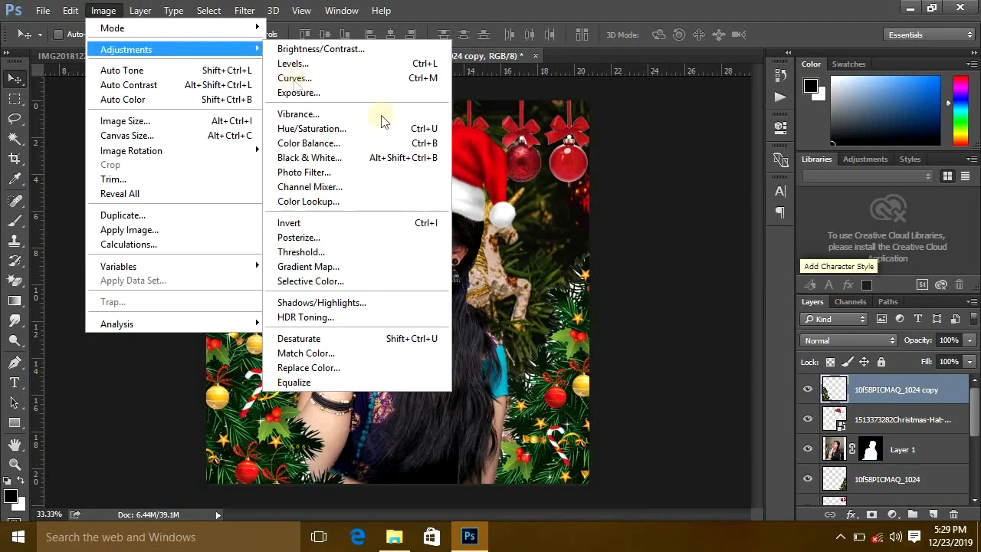
pyautogui.click(383, 130)
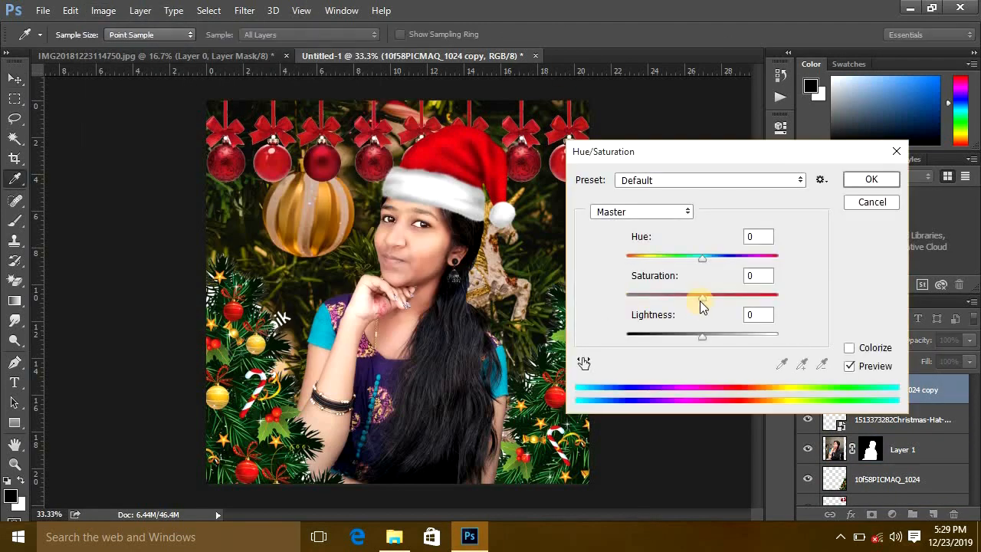
pyautogui.moveTo(698, 297); pyautogui.dragTo(673, 301)
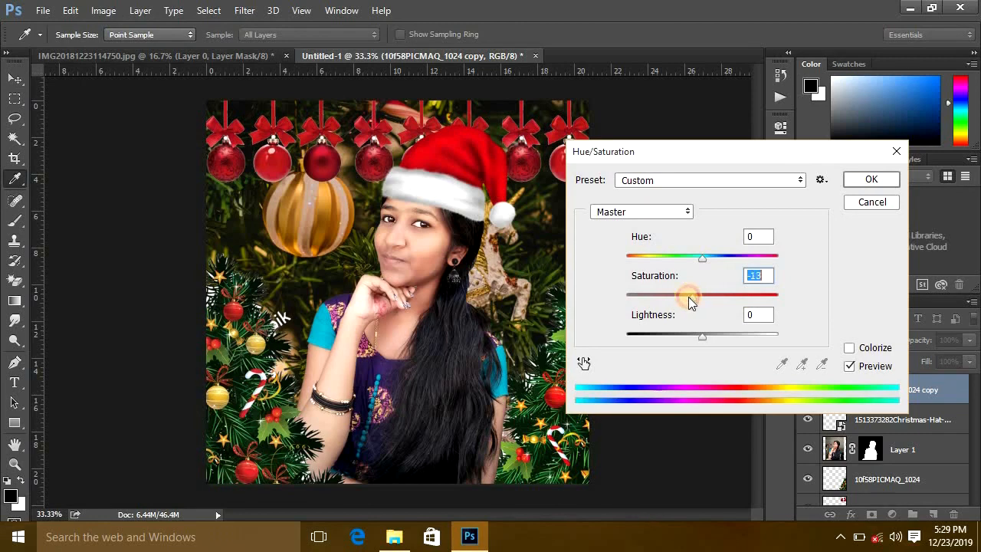
pyautogui.click(864, 181)
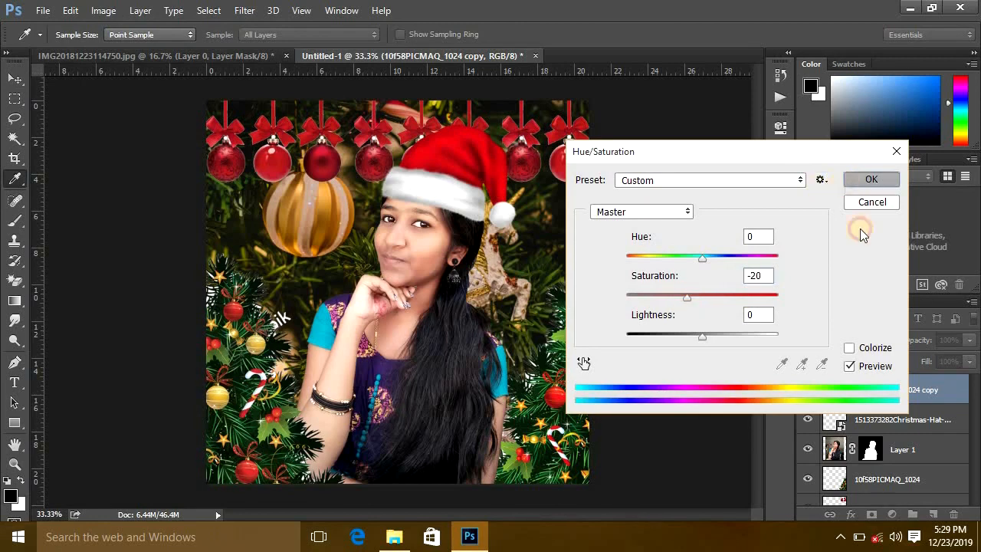
# - Lower the saturation of the decorated tree along the canvas's right edge with Hue/Saturation
pyautogui.scroll(-1, 832, 452)
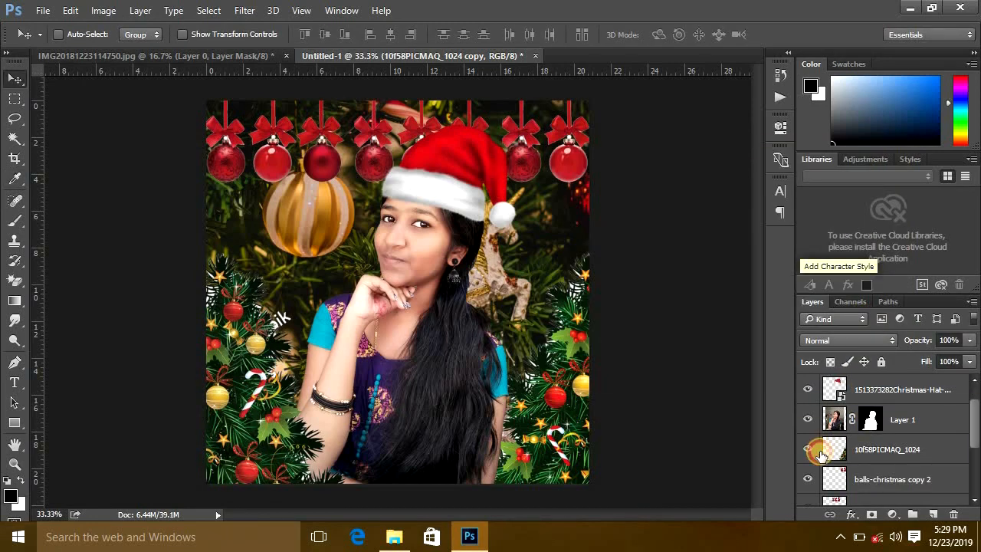
pyautogui.click(820, 452)
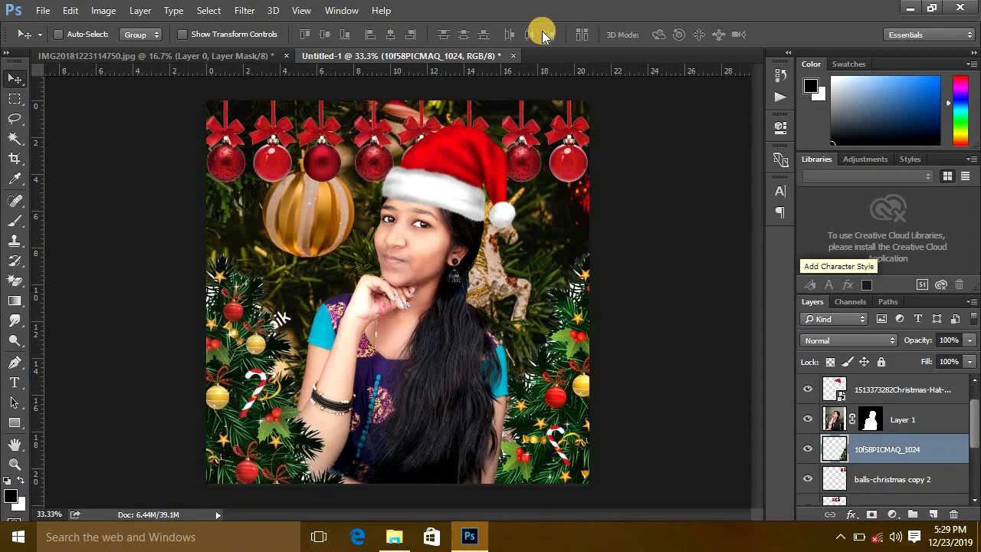
pyautogui.click(103, 12)
pyautogui.moveTo(125, 49)
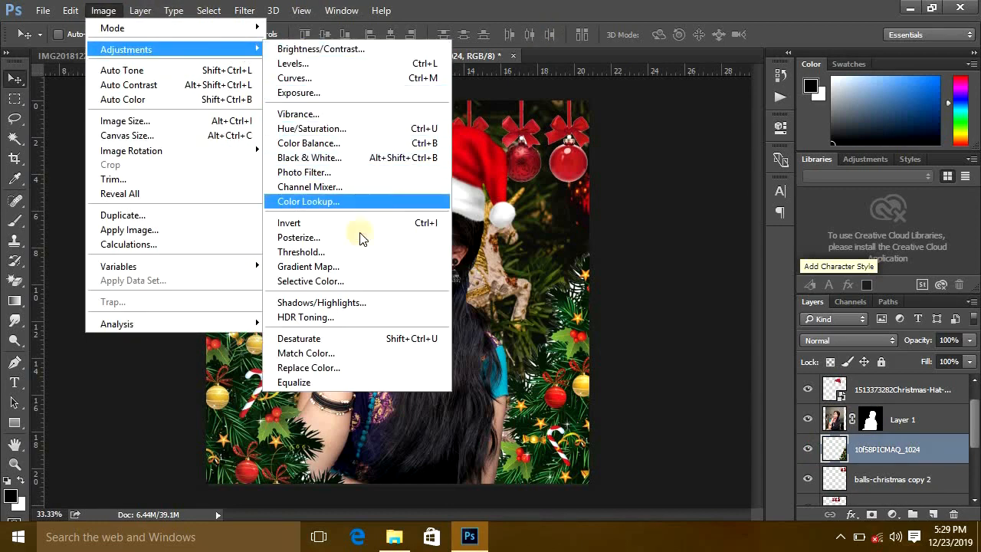
pyautogui.click(372, 128)
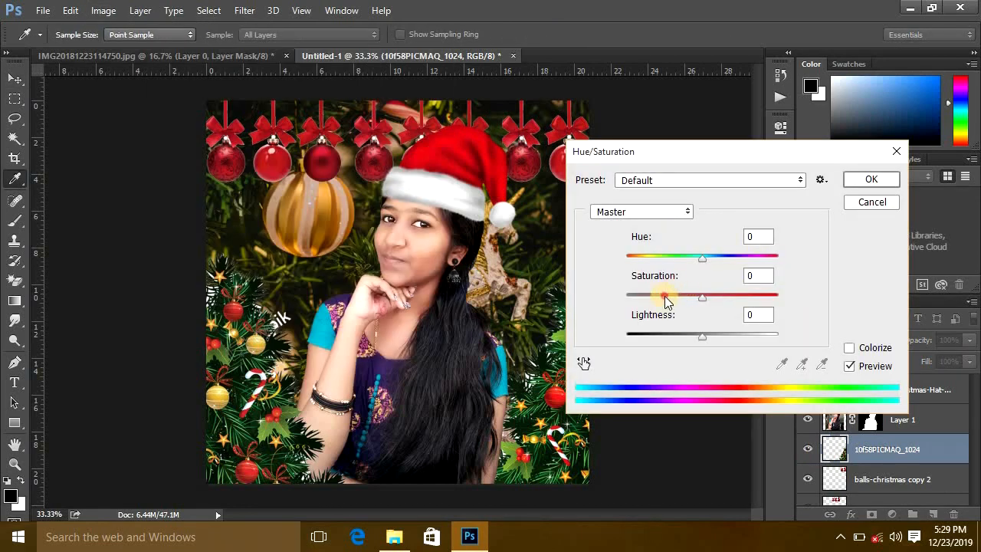
pyautogui.moveTo(657, 298); pyautogui.dragTo(685, 298)
pyautogui.click(872, 181)
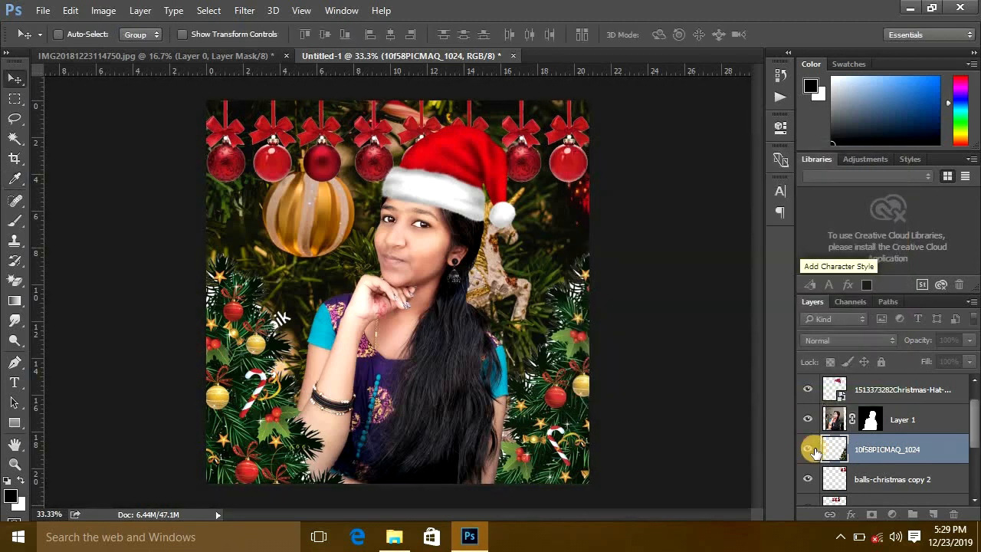
pyautogui.scroll(-3, 814, 447)
pyautogui.scroll(3, 814, 449)
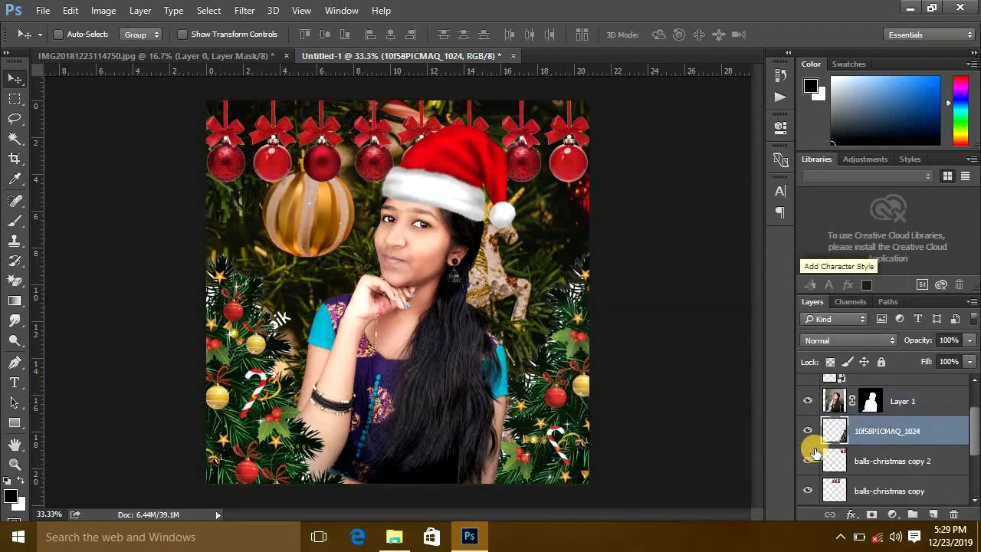
pyautogui.click(830, 408)
pyautogui.click(103, 11)
pyautogui.click(168, 74)
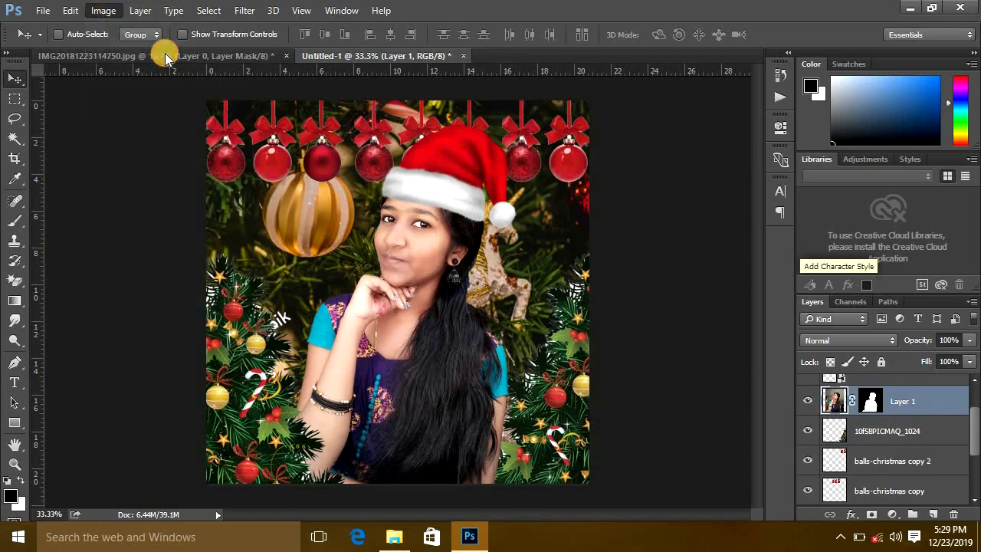
pyautogui.click(102, 10)
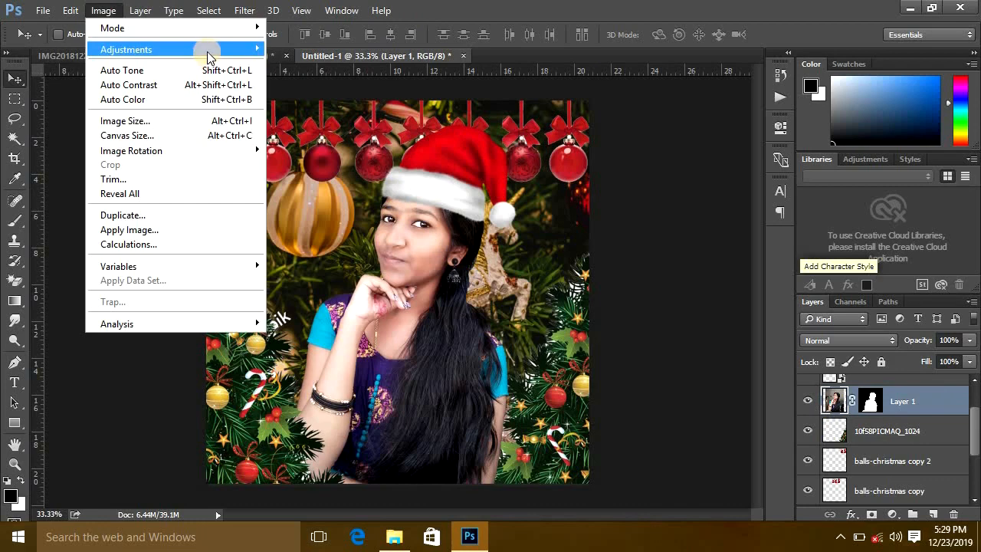
pyautogui.moveTo(206, 58)
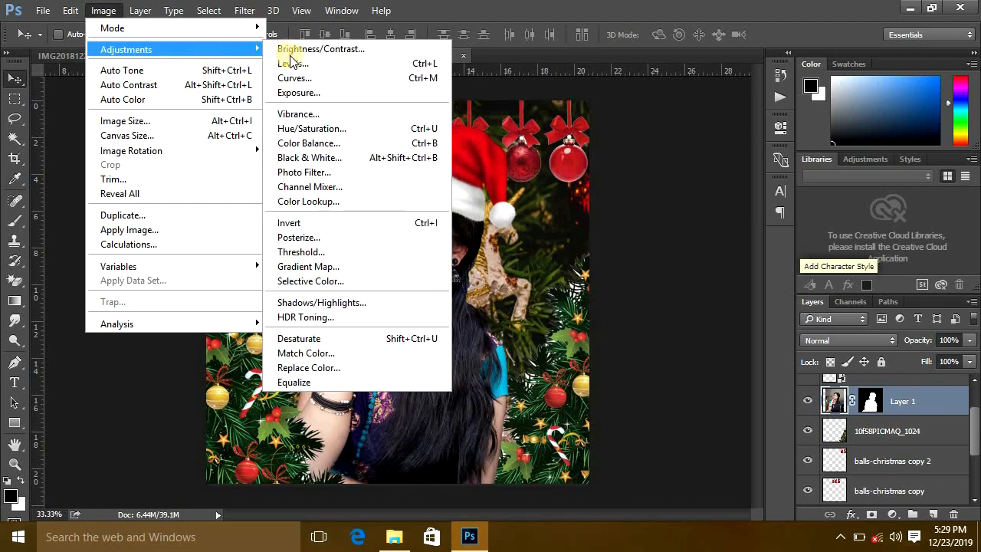
pyautogui.click(358, 49)
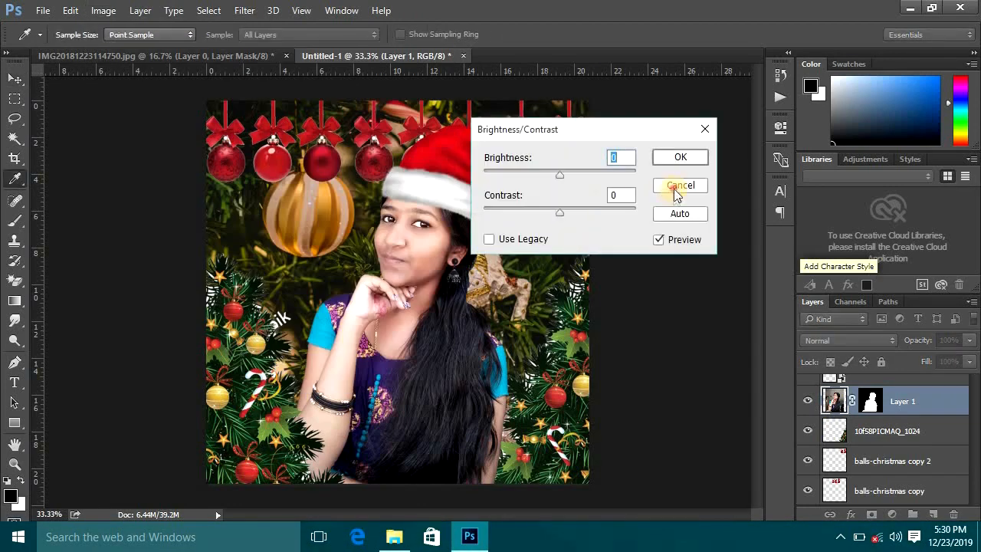
pyautogui.click(675, 187)
pyautogui.press('v')
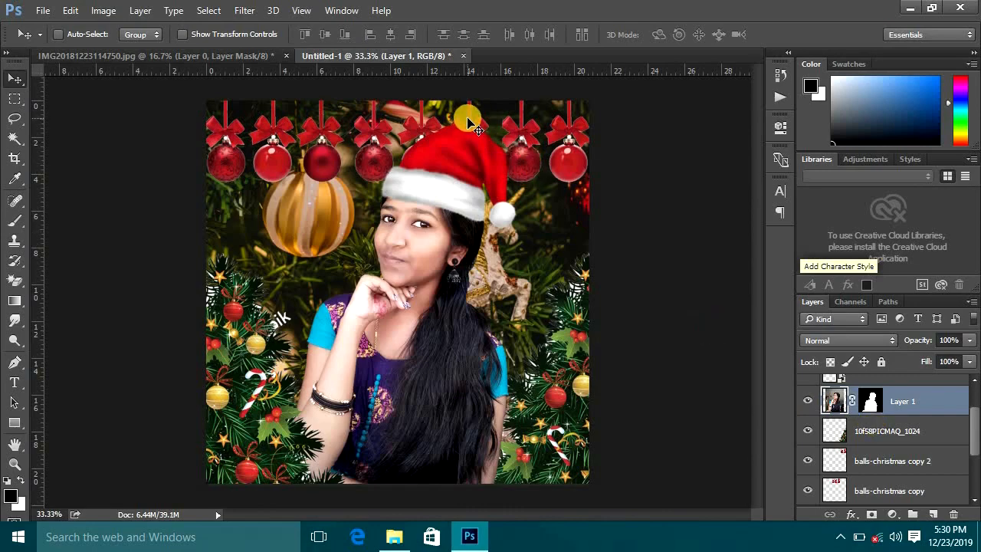
pyautogui.hotkey('ctrl', '+')
pyautogui.hotkey('ctrl', '-')
# - Add a new empty layer directly above the woman's layer and clip it to that layer
pyautogui.click(882, 436)
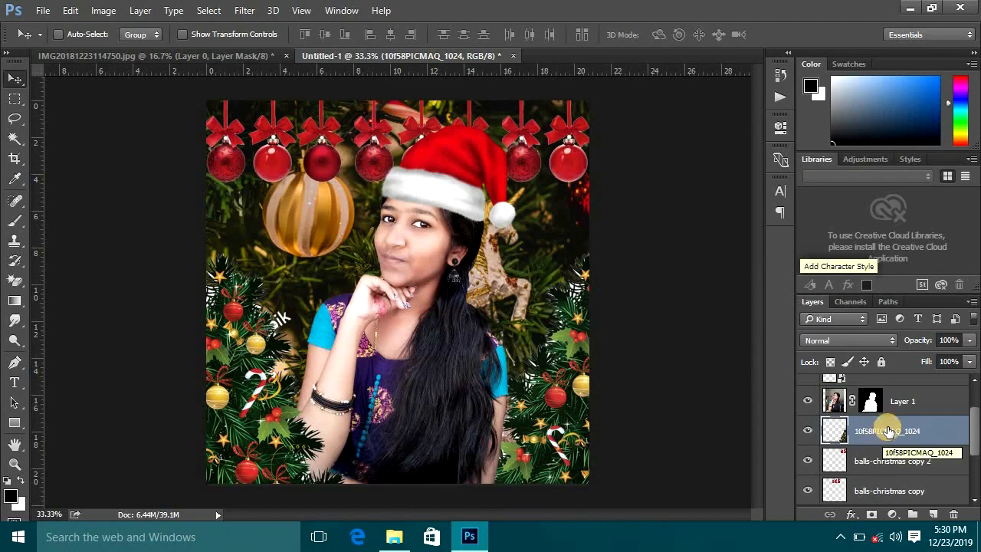
pyautogui.moveTo(910, 396); pyautogui.dragTo(881, 458)
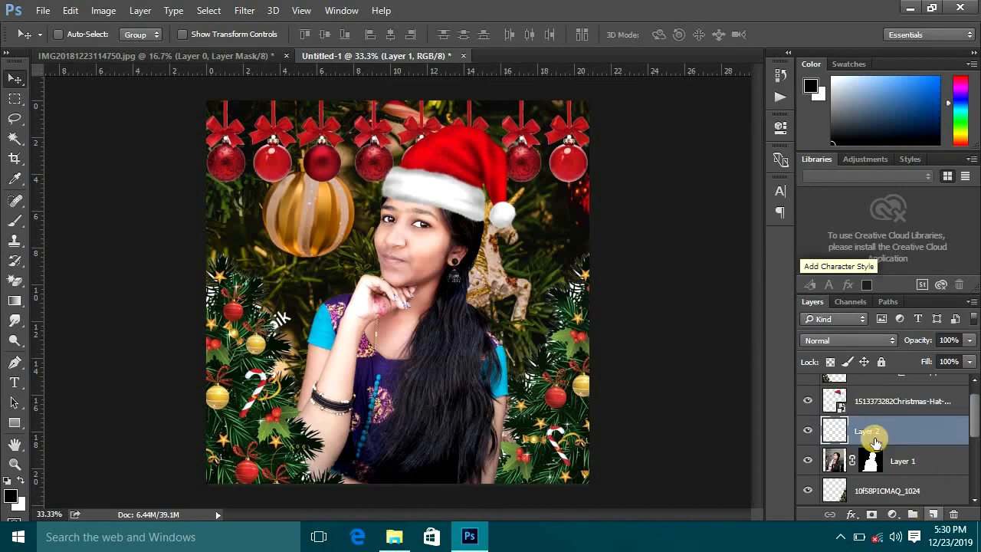
pyautogui.keyDown('alt'); pyautogui.click(858, 444); pyautogui.keyUp('alt')
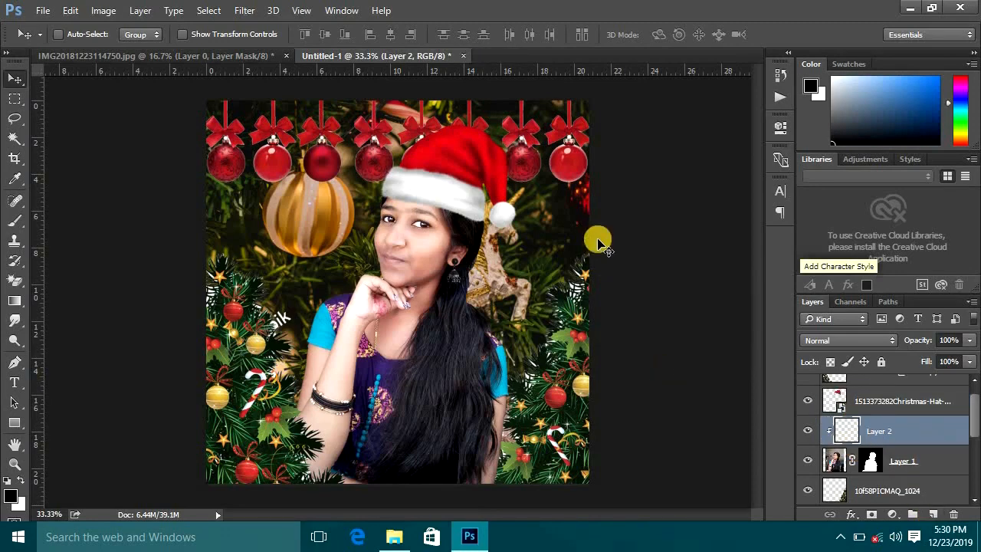
# - Paint a soft black shadow along the underside of the hat's brim on the clipped layer, using a 111 px brush at 26% opacity
pyautogui.hotkey('ctrl', '+')
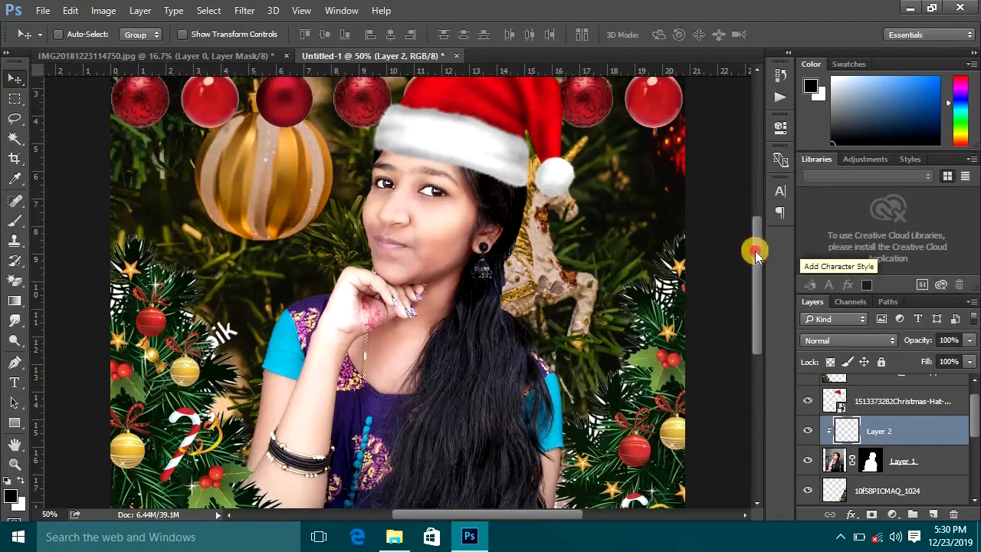
pyautogui.moveTo(757, 260); pyautogui.dragTo(750, 235)
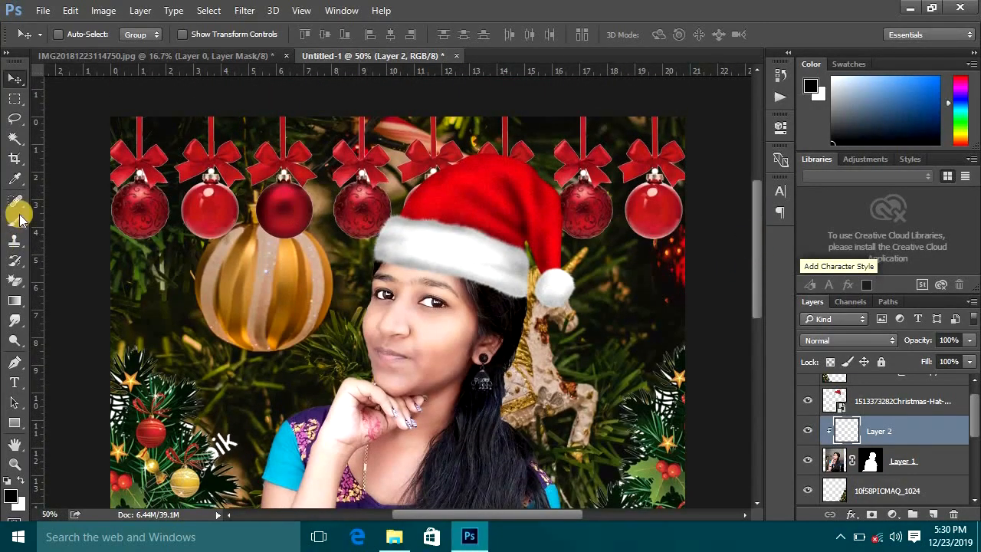
pyautogui.click(18, 220)
pyautogui.moveTo(427, 275)
pyautogui.mouseDown()
pyautogui.moveTo(339, 204)
pyautogui.moveTo(110, 208)
pyautogui.mouseUp()
pyautogui.click(321, 34)
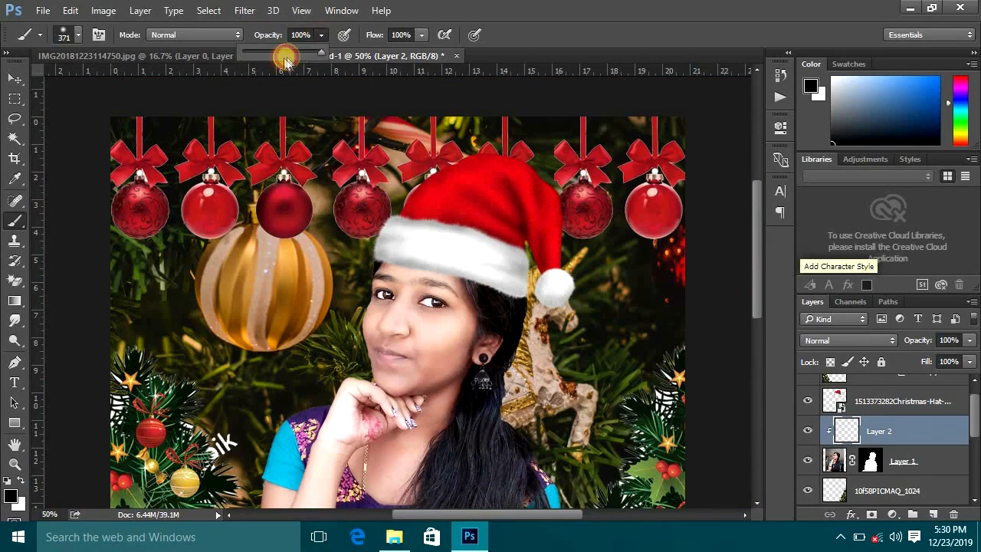
pyautogui.click(426, 213)
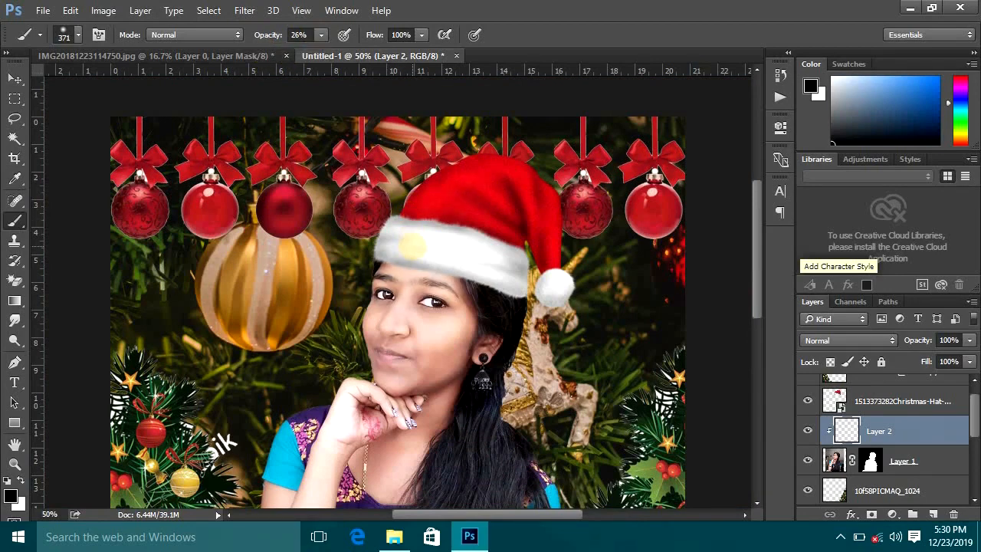
pyautogui.moveTo(412, 245)
pyautogui.mouseDown()
pyautogui.moveTo(362, 248)
pyautogui.moveTo(495, 274)
pyautogui.mouseUp()
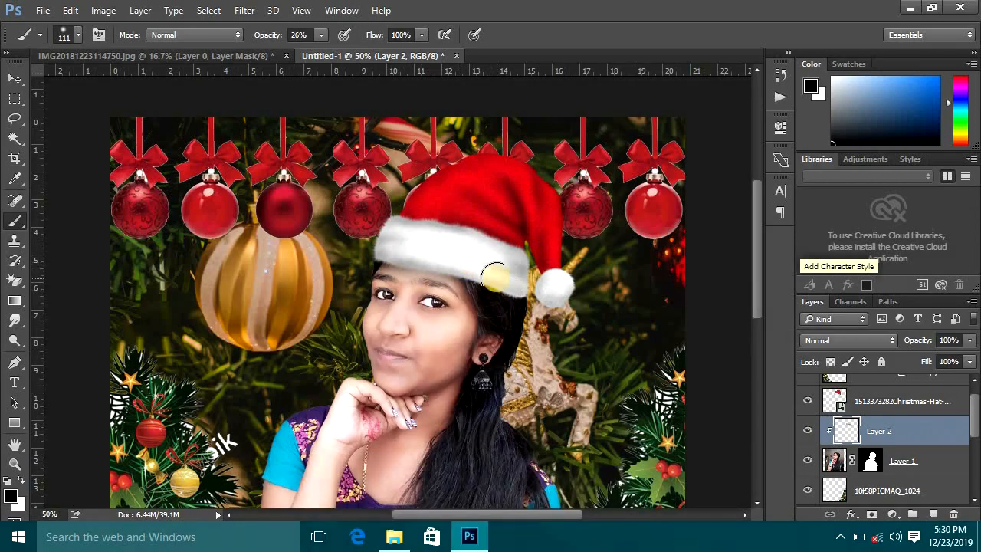
# - Darken the woman's long hair with black brush strokes from below the ear down to the canvas's lower edge
pyautogui.scroll(-3, 494, 277)
pyautogui.scroll(-3, 498, 364)
pyautogui.moveTo(499, 337)
pyautogui.mouseDown()
pyautogui.moveTo(478, 388)
pyautogui.moveTo(458, 372)
pyautogui.moveTo(439, 379)
pyautogui.moveTo(441, 328)
pyautogui.moveTo(478, 317)
pyautogui.moveTo(501, 264)
pyautogui.moveTo(476, 299)
pyautogui.moveTo(471, 292)
pyautogui.moveTo(488, 374)
pyautogui.moveTo(480, 476)
pyautogui.moveTo(508, 405)
pyautogui.moveTo(511, 416)
pyautogui.moveTo(451, 412)
pyautogui.moveTo(438, 434)
pyautogui.moveTo(450, 405)
pyautogui.moveTo(435, 402)
pyautogui.moveTo(427, 416)
pyautogui.moveTo(439, 385)
pyautogui.moveTo(410, 487)
pyautogui.moveTo(435, 490)
pyautogui.moveTo(472, 405)
pyautogui.moveTo(466, 346)
pyautogui.moveTo(447, 319)
pyautogui.moveTo(471, 279)
pyautogui.moveTo(511, 397)
pyautogui.moveTo(508, 341)
pyautogui.moveTo(502, 492)
pyautogui.mouseUp()
pyautogui.scroll(-5, 501, 493)
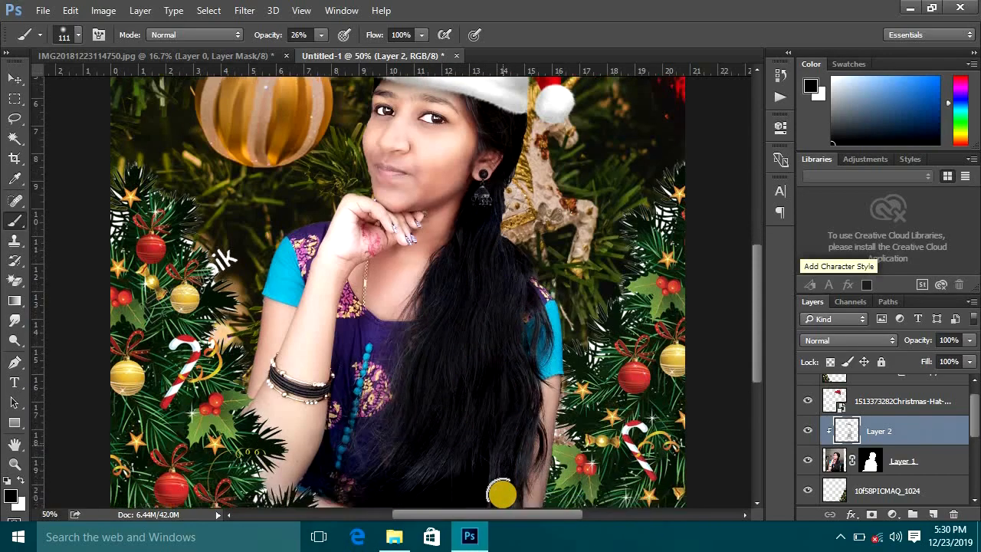
pyautogui.moveTo(465, 383)
pyautogui.mouseDown()
pyautogui.moveTo(428, 343)
pyautogui.moveTo(492, 244)
pyautogui.moveTo(430, 318)
pyautogui.moveTo(439, 241)
pyautogui.moveTo(404, 310)
pyautogui.moveTo(484, 213)
pyautogui.moveTo(490, 283)
pyautogui.moveTo(505, 155)
pyautogui.moveTo(523, 206)
pyautogui.moveTo(512, 297)
pyautogui.moveTo(505, 164)
pyautogui.moveTo(408, 328)
pyautogui.moveTo(487, 289)
pyautogui.moveTo(407, 304)
pyautogui.moveTo(421, 268)
pyautogui.mouseUp()
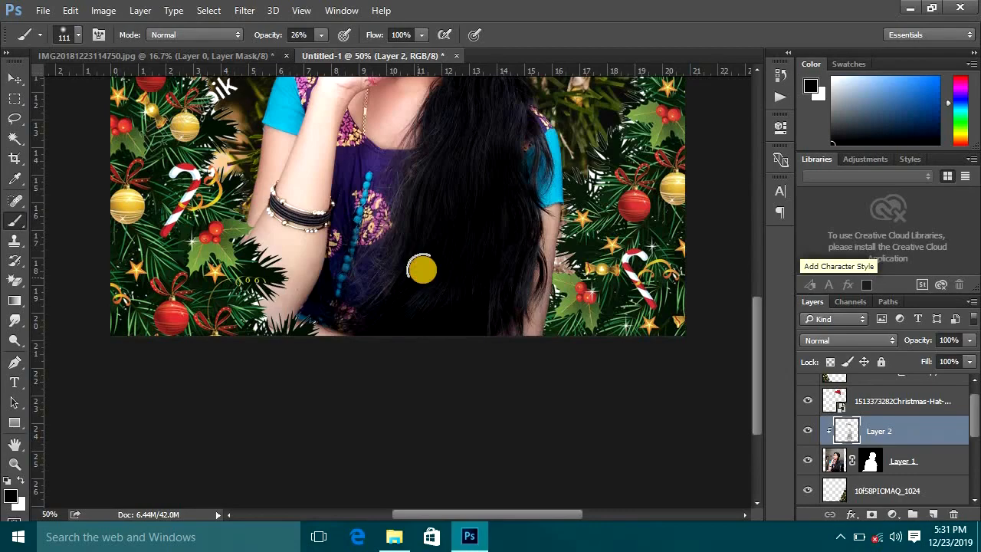
# - Shade the outer edge of the woman's bent arm, from the sleeve down, with the black brush at 12% opacity
pyautogui.moveTo(758, 362); pyautogui.dragTo(751, 289)
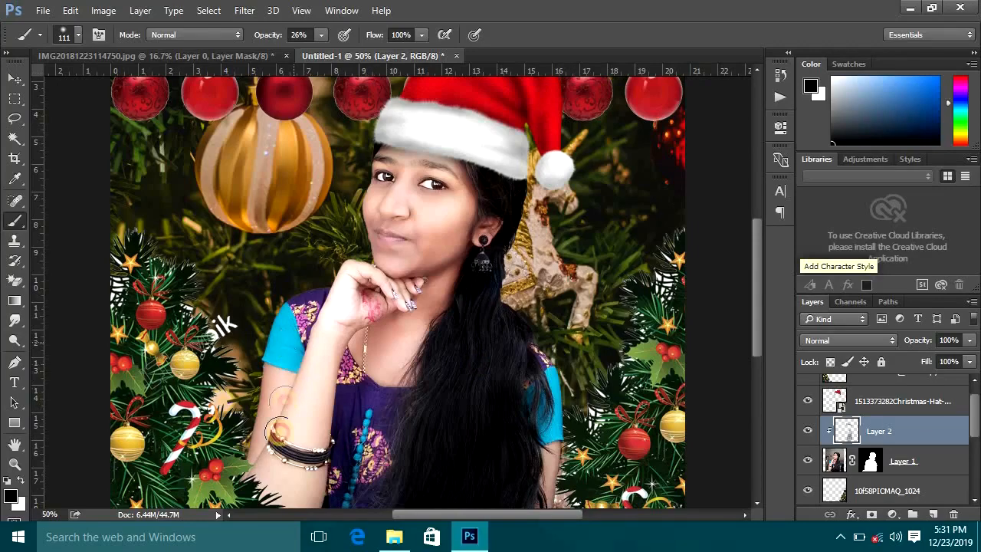
pyautogui.click(321, 34)
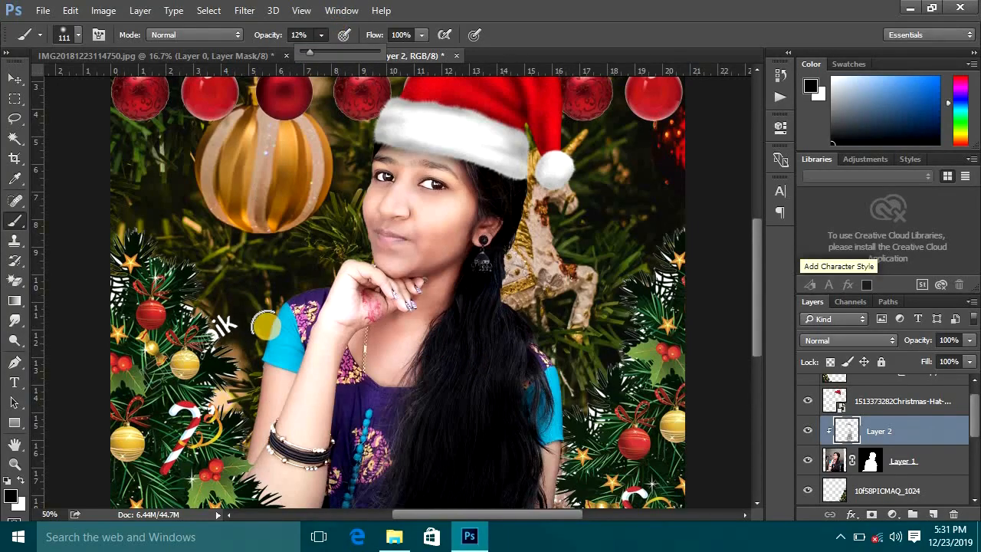
pyautogui.moveTo(268, 356); pyautogui.dragTo(268, 474)
pyautogui.scroll(-4, 469, 331)
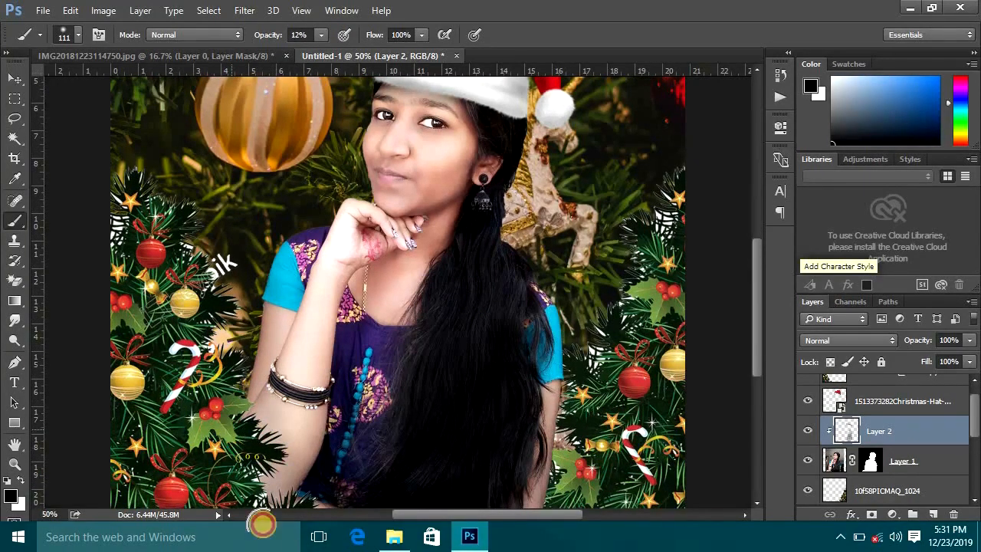
pyautogui.click(302, 514)
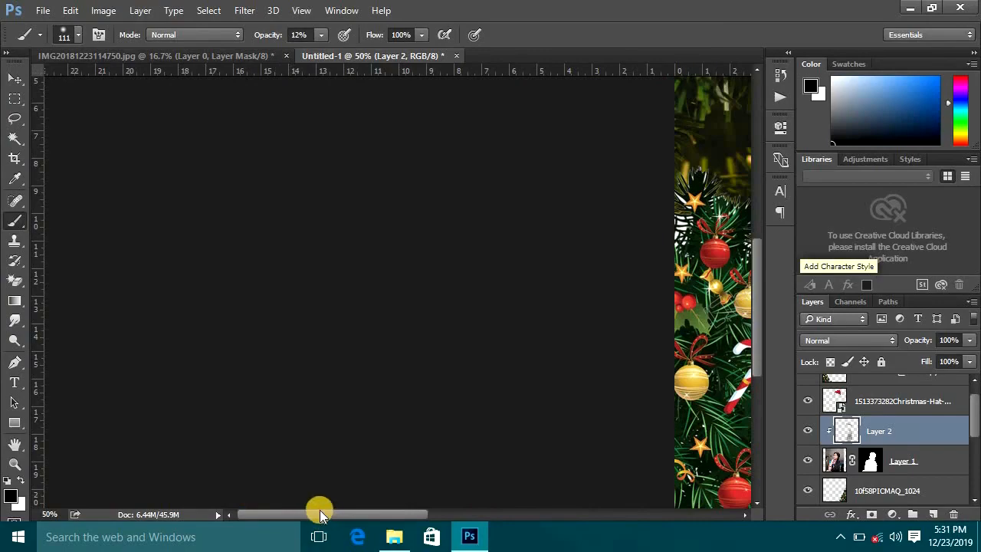
pyautogui.moveTo(317, 511); pyautogui.dragTo(491, 512)
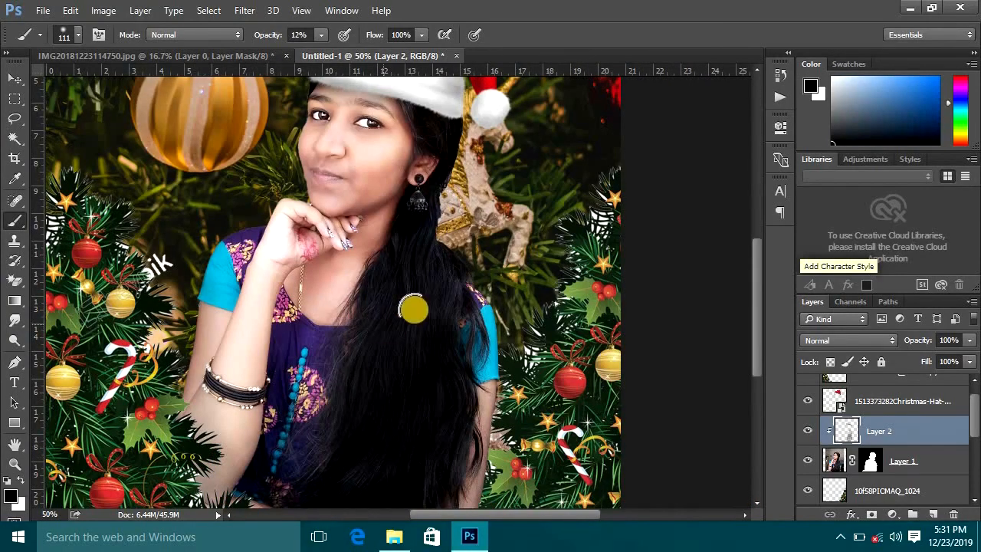
pyautogui.hotkey('ctrl', '-')
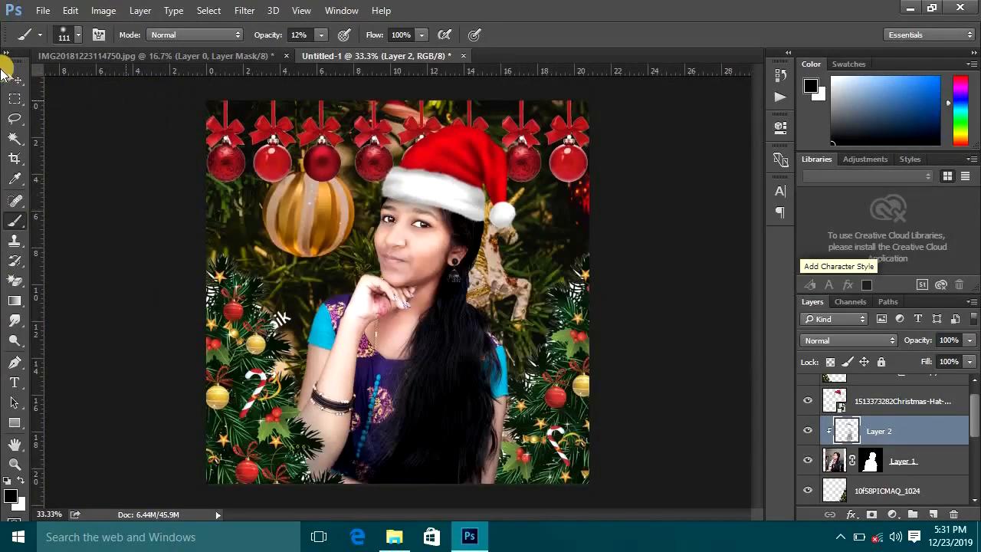
pyautogui.click(12, 79)
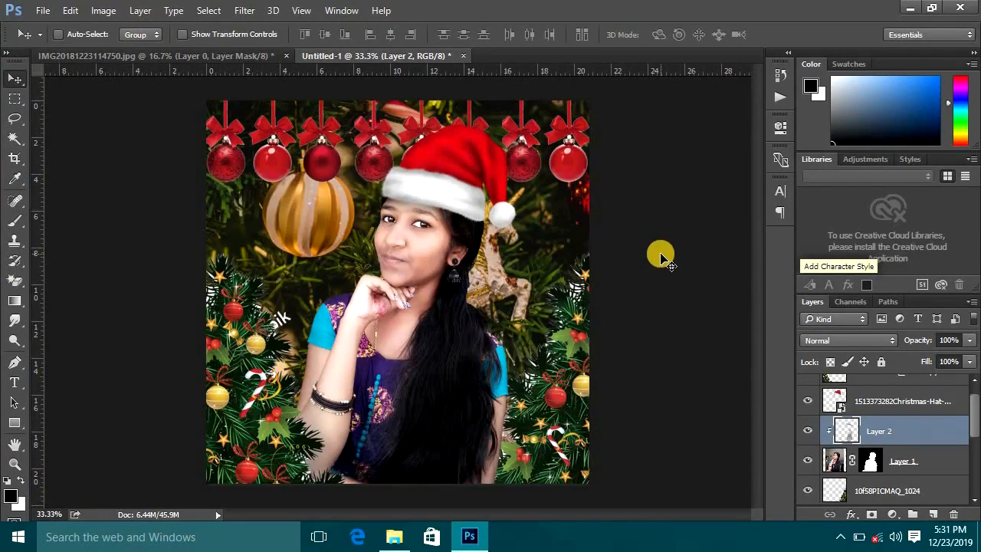
# - Apply a Gaussian Blur with a 5-pixel radius to the Christmas background photo layer
pyautogui.scroll(-5, 850, 471)
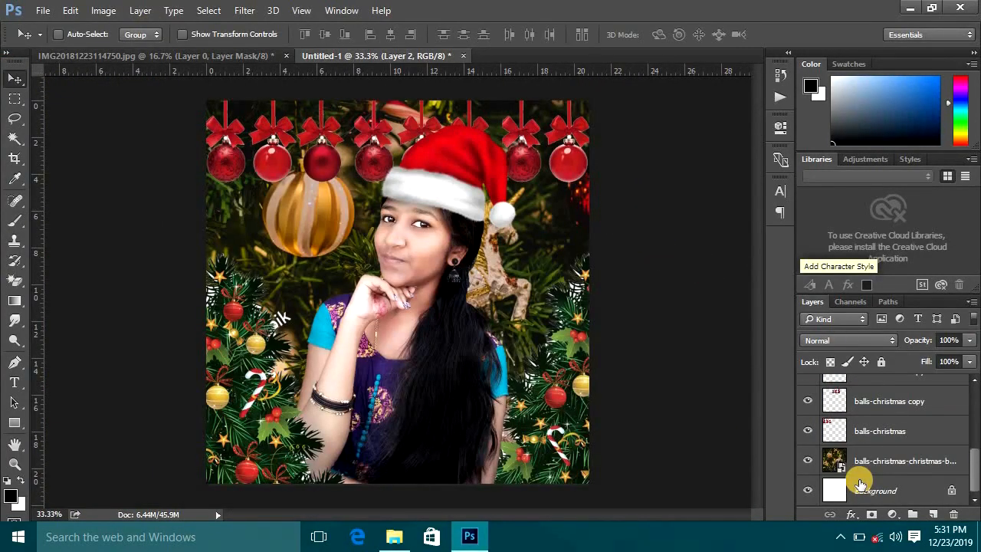
pyautogui.click(830, 452)
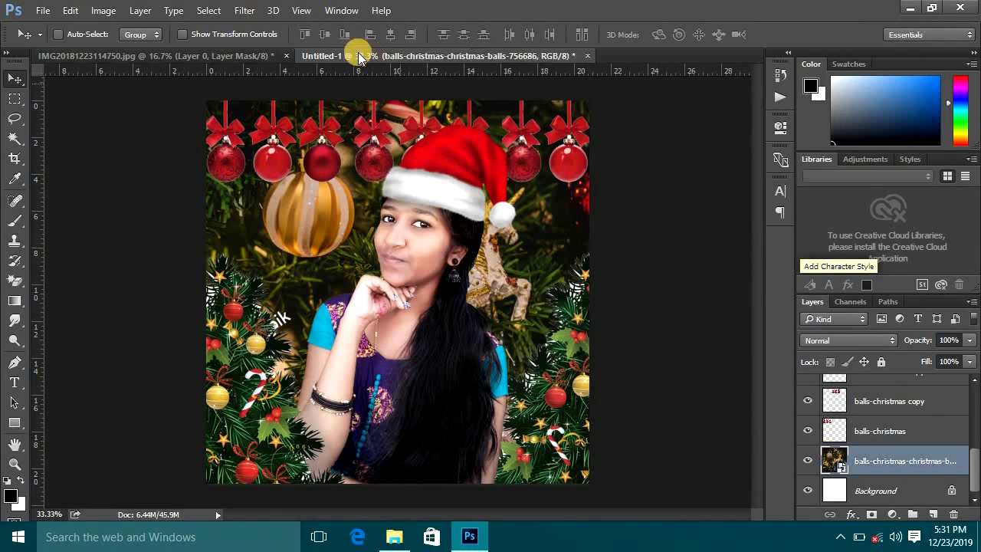
pyautogui.click(245, 10)
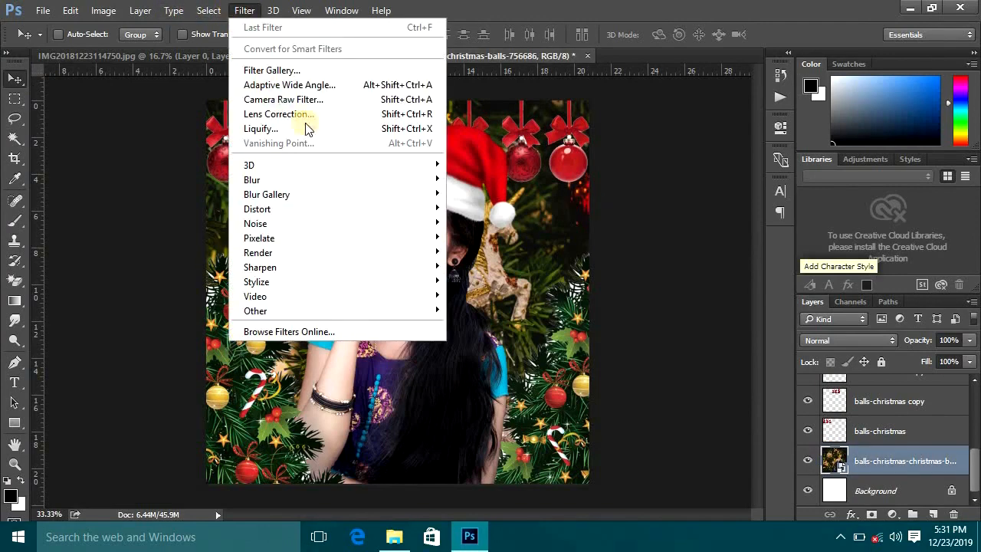
pyautogui.moveTo(403, 179)
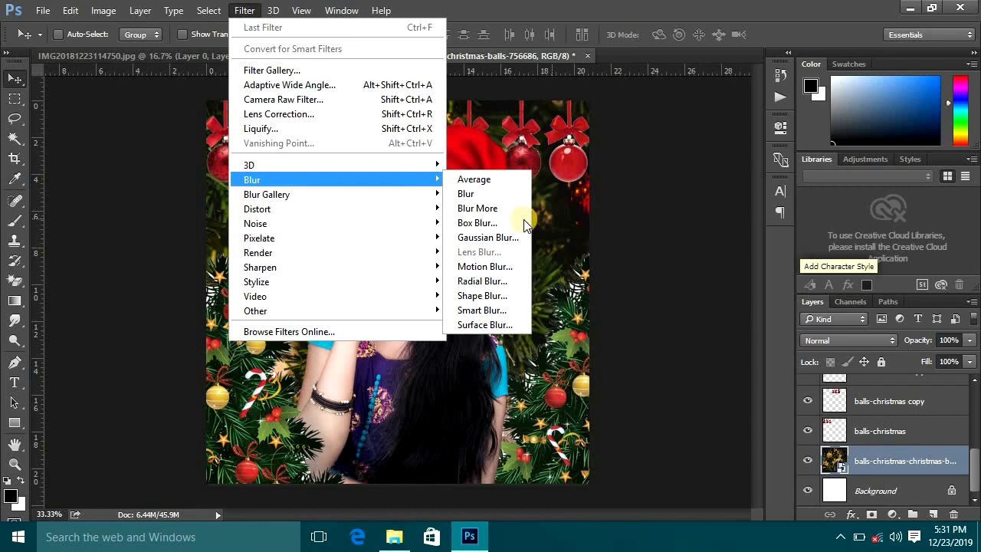
pyautogui.click(767, 529)
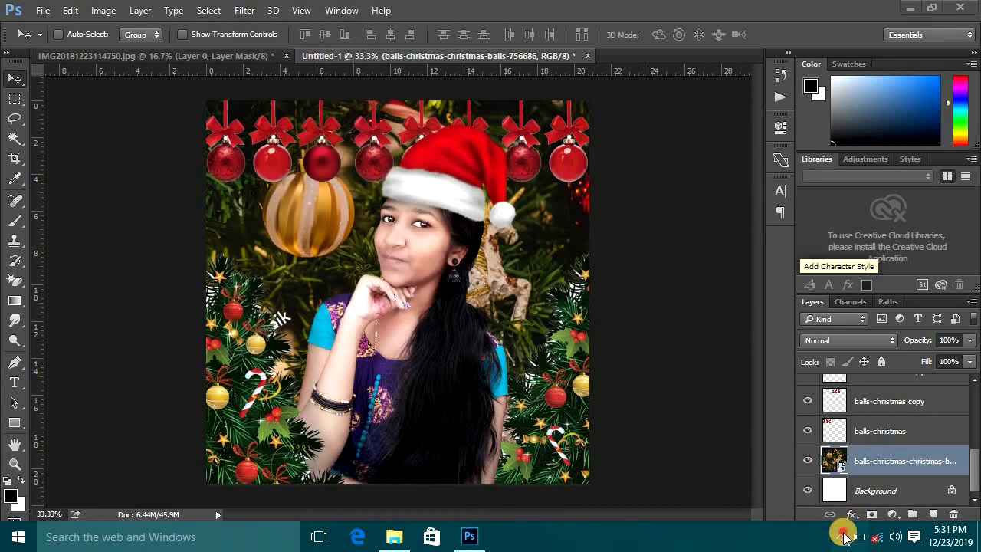
pyautogui.click(245, 10)
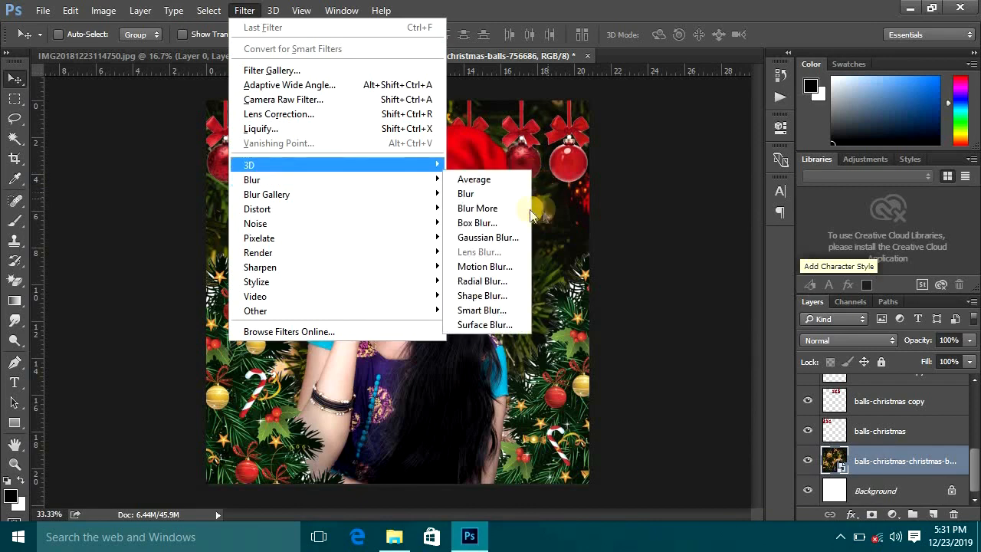
pyautogui.moveTo(416, 183)
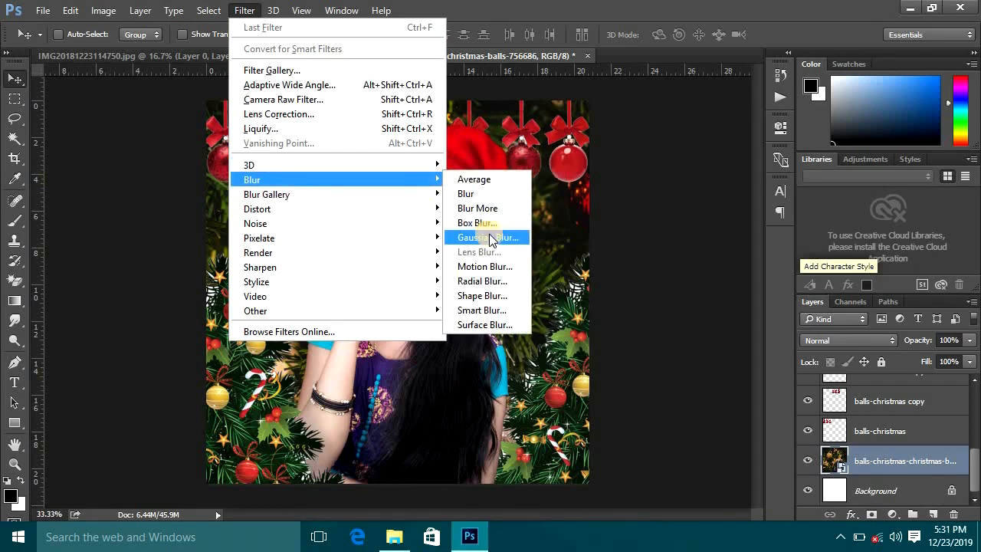
pyautogui.click(491, 237)
pyautogui.moveTo(562, 106); pyautogui.dragTo(648, 107)
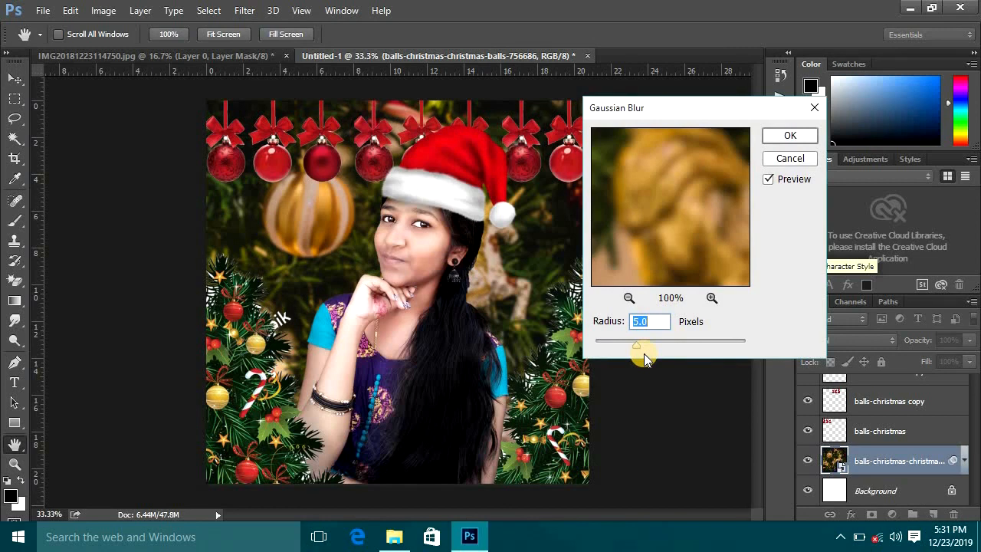
pyautogui.write('8')
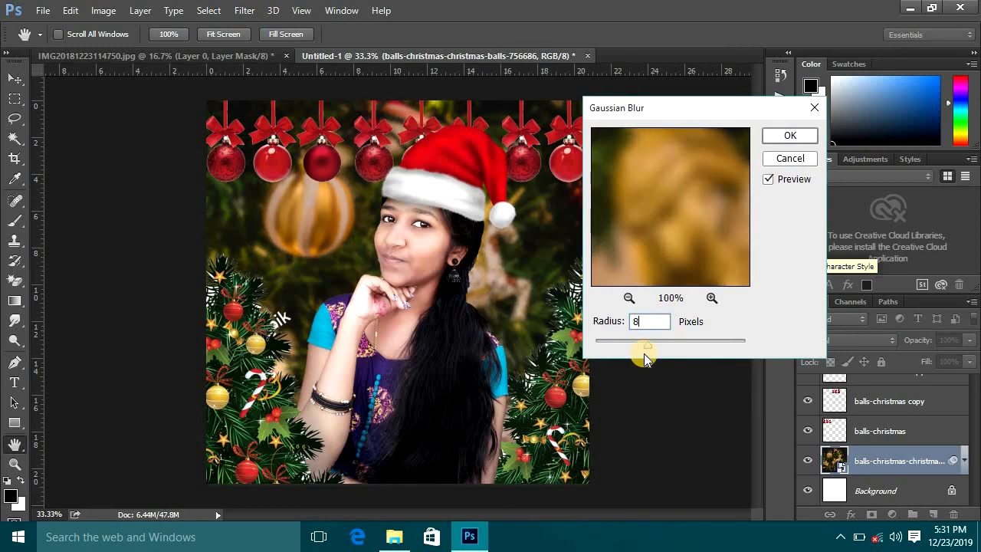
pyautogui.press('BackSpace')
pyautogui.write('5')
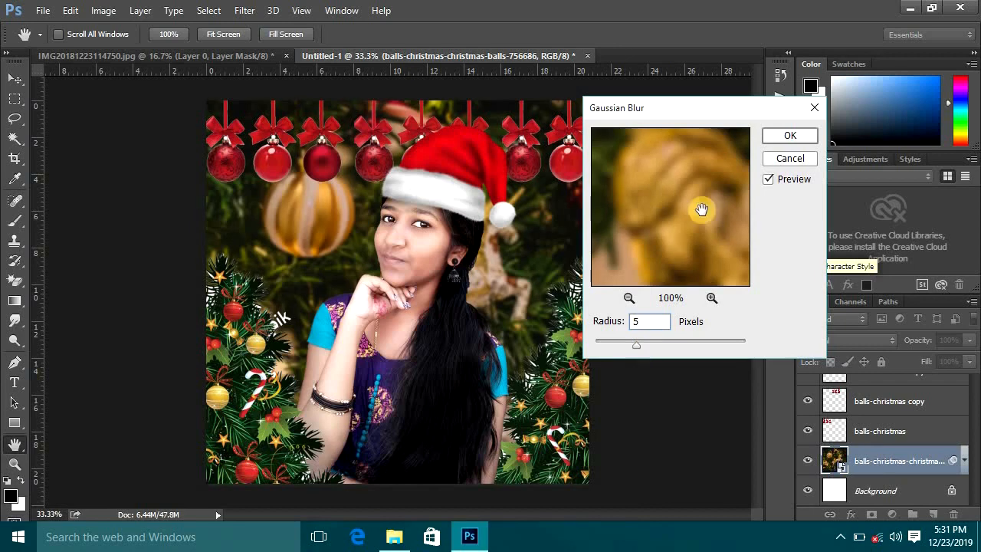
pyautogui.click(791, 137)
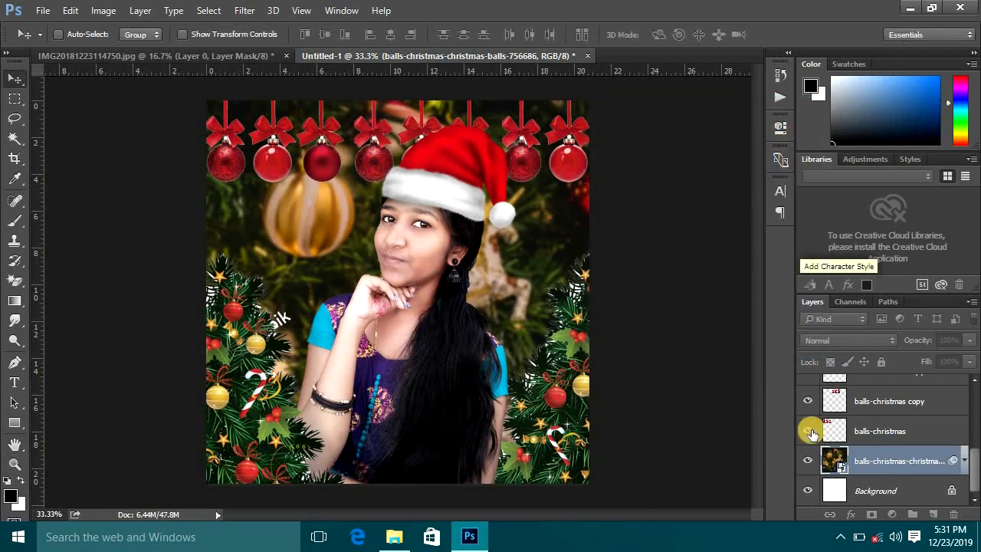
# - Merge the balls-christmas, balls-christmas copy and balls-christmas copy 2 layers into one layer
pyautogui.click(857, 433)
pyautogui.scroll(-1, 858, 432)
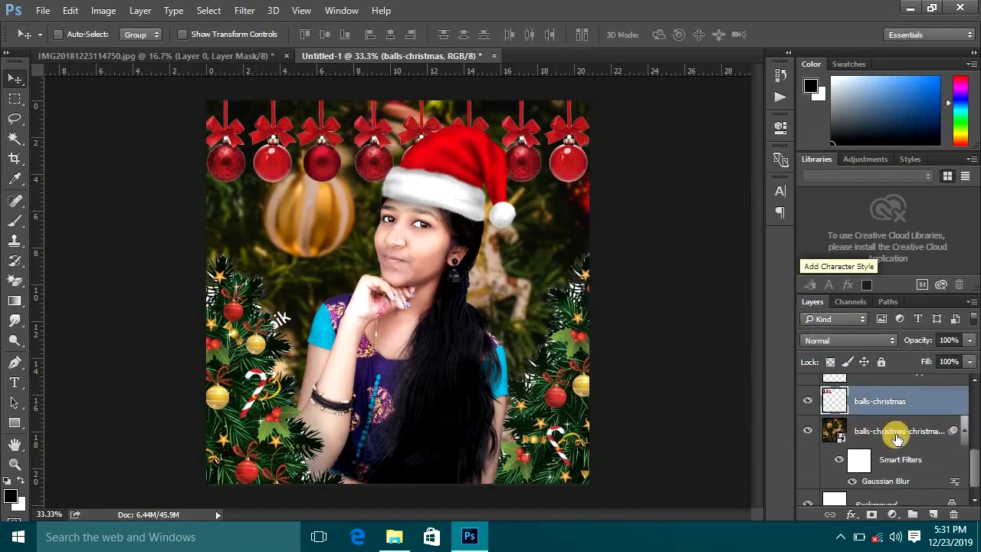
pyautogui.scroll(3, 973, 475)
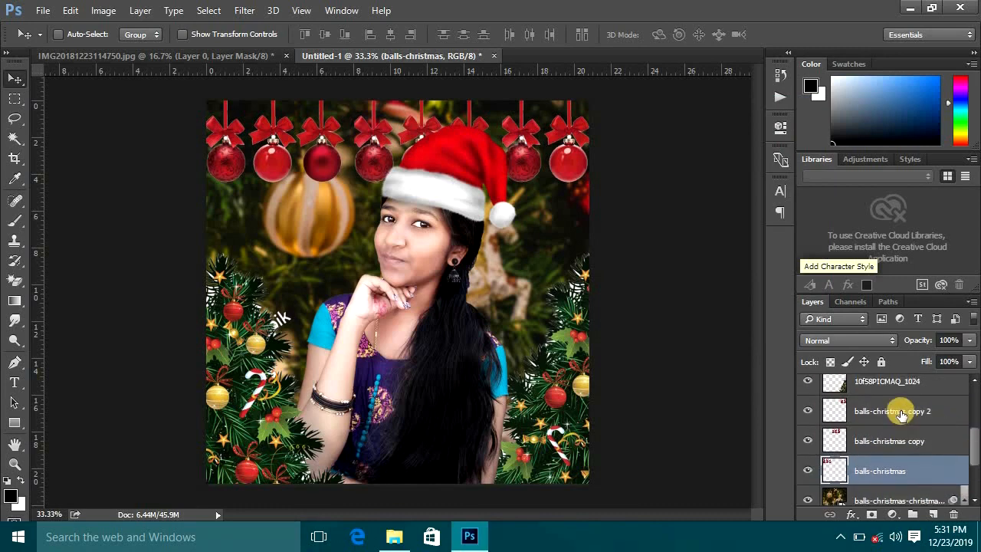
pyautogui.keyDown('shift'); pyautogui.click(901, 414); pyautogui.keyUp('shift')
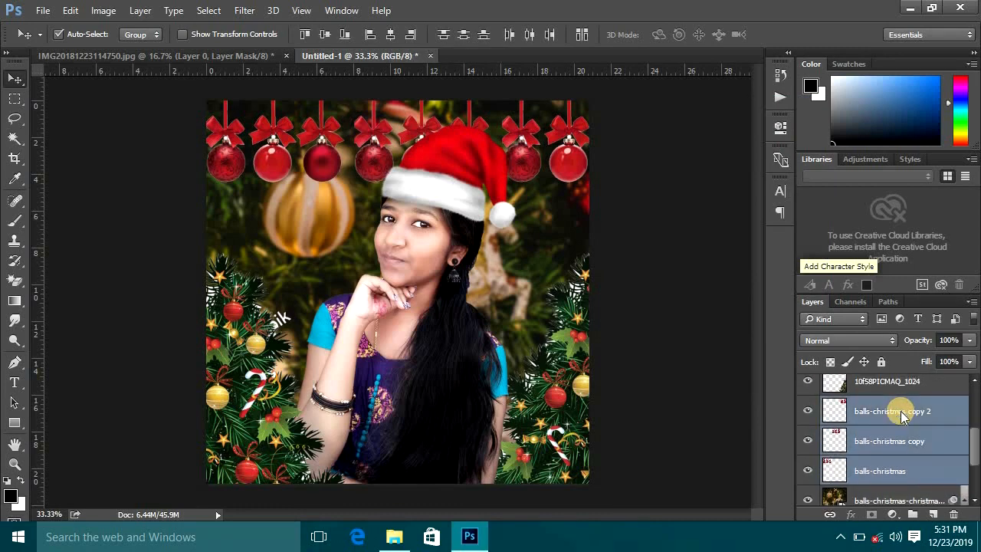
pyautogui.hotkey('ctrl', 'e')
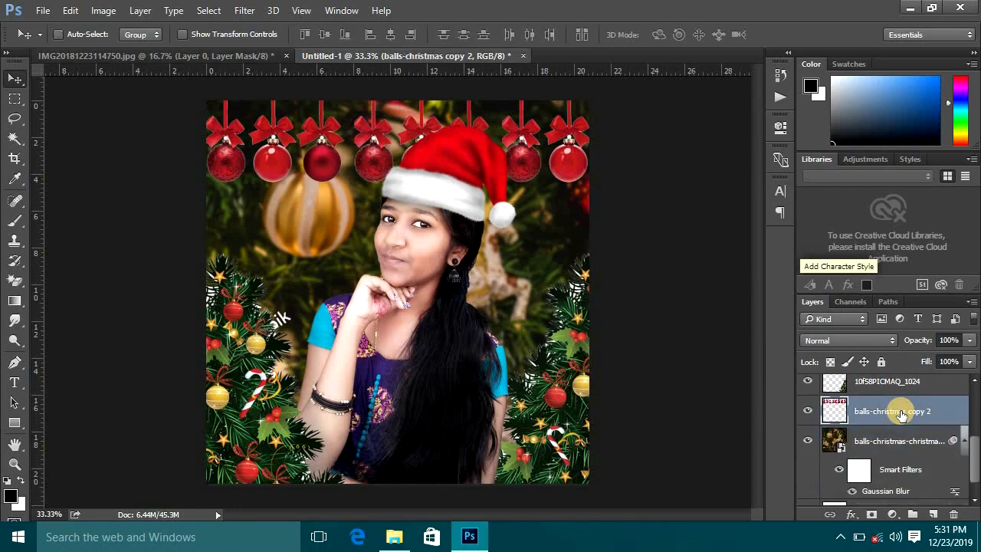
# - Soften the merged row of hanging ornaments with a Gaussian Blur lighter than 5 pixels
pyautogui.click(237, 11)
pyautogui.moveTo(381, 184)
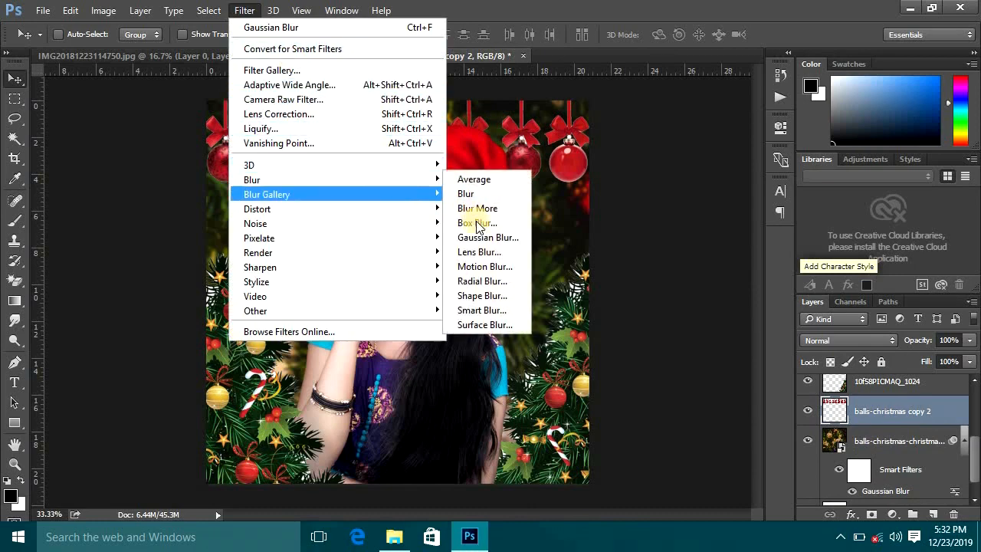
pyautogui.click(485, 238)
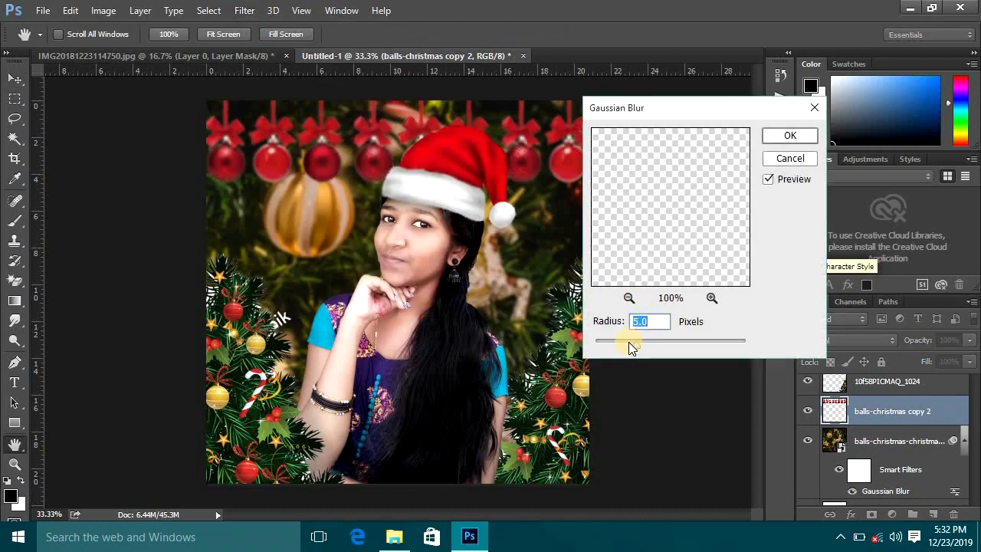
pyautogui.moveTo(618, 347); pyautogui.dragTo(619, 343)
pyautogui.click(770, 138)
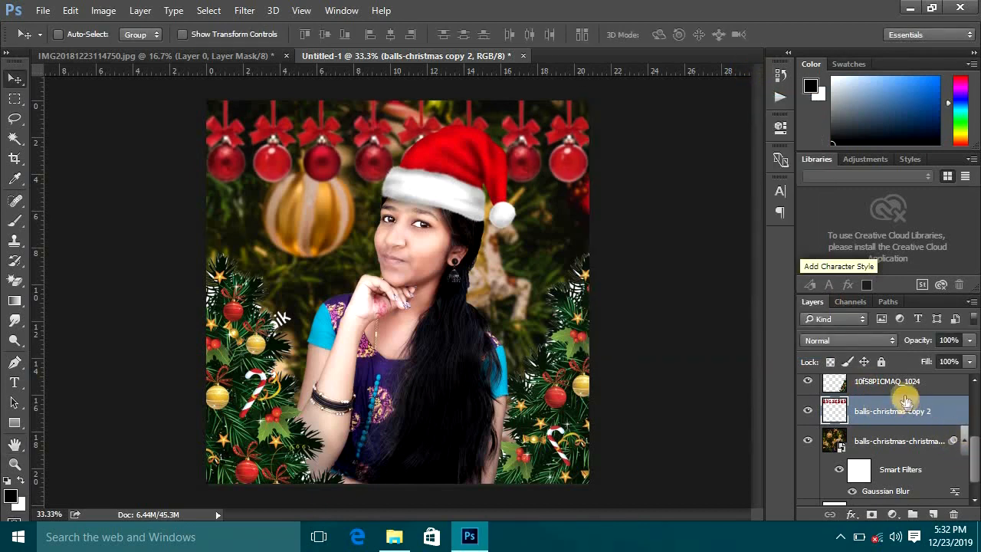
# - Blur the Christmas tree layer 10f58PICMAQ_1024 copy with a 7.6-pixel Gaussian Blur
pyautogui.click(899, 387)
pyautogui.moveTo(656, 223); pyautogui.dragTo(655, 398)
pyautogui.moveTo(973, 474); pyautogui.dragTo(971, 394)
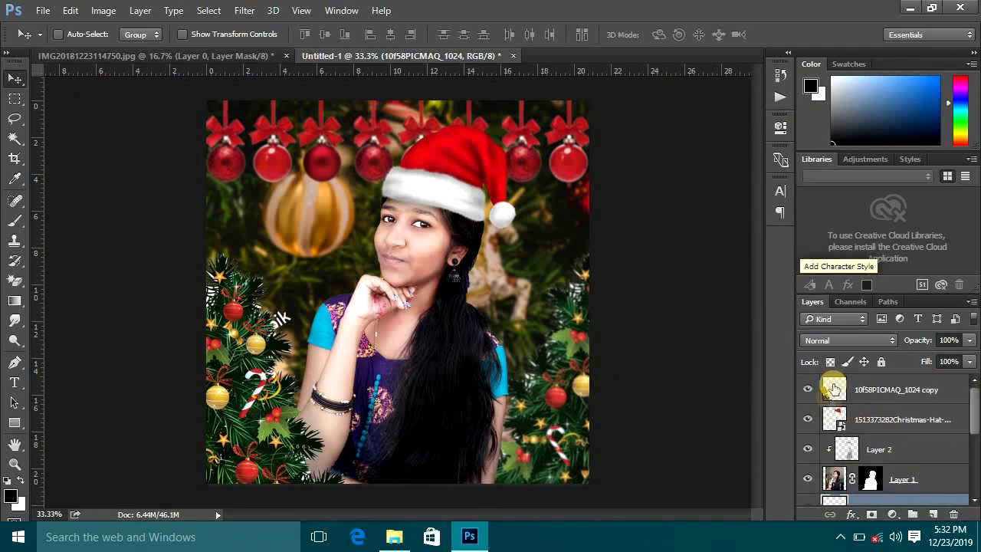
pyautogui.click(833, 389)
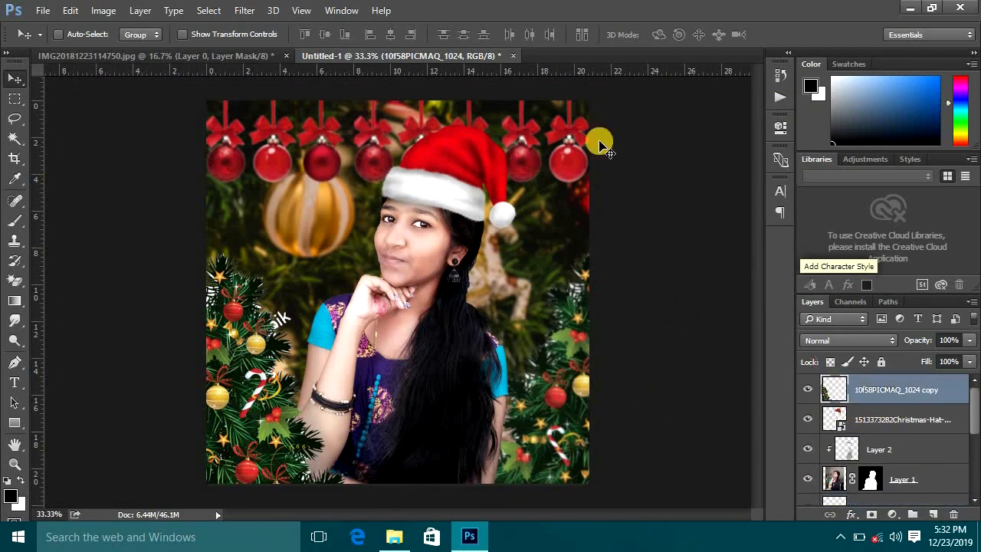
pyautogui.click(242, 10)
pyautogui.moveTo(427, 179)
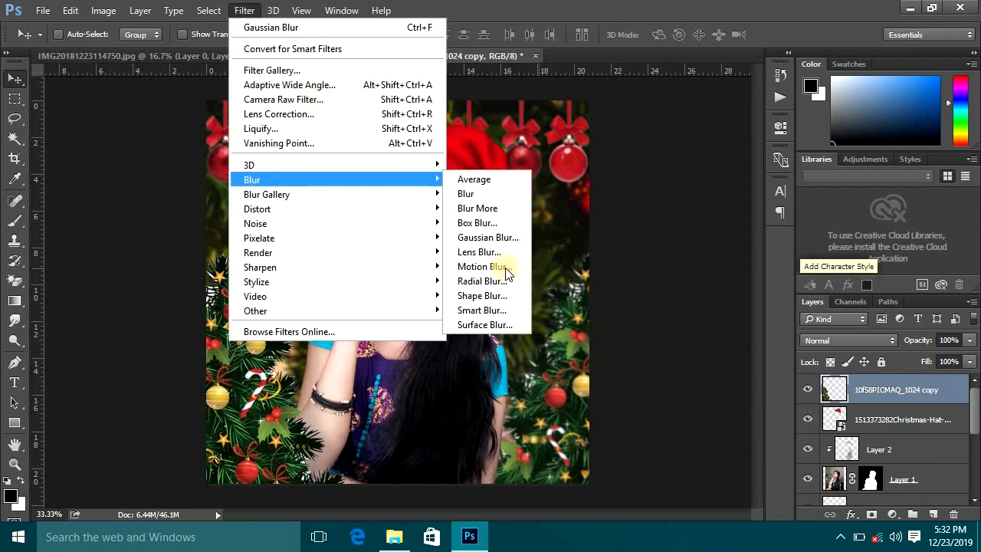
pyautogui.click(491, 238)
pyautogui.click(645, 338)
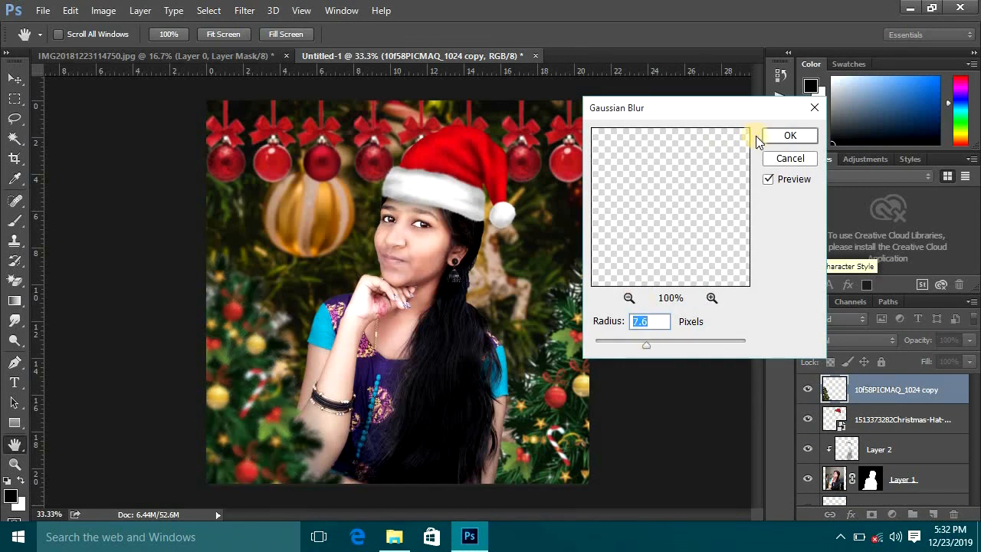
pyautogui.click(789, 137)
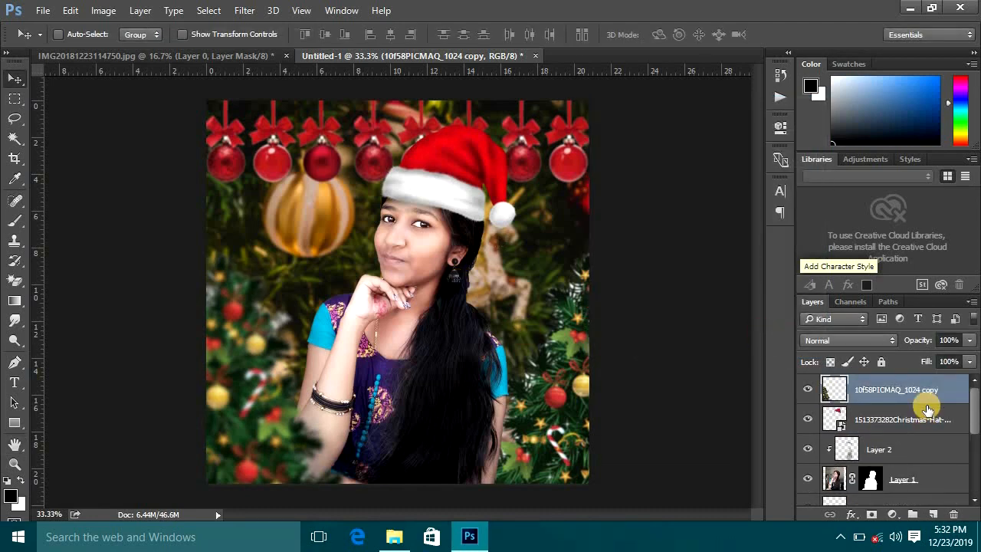
# - Stamp all visible layers into a new layer on top and open it in the Camera Raw filter
pyautogui.hotkey('ctrl', 'alt', 'shift', 'e')
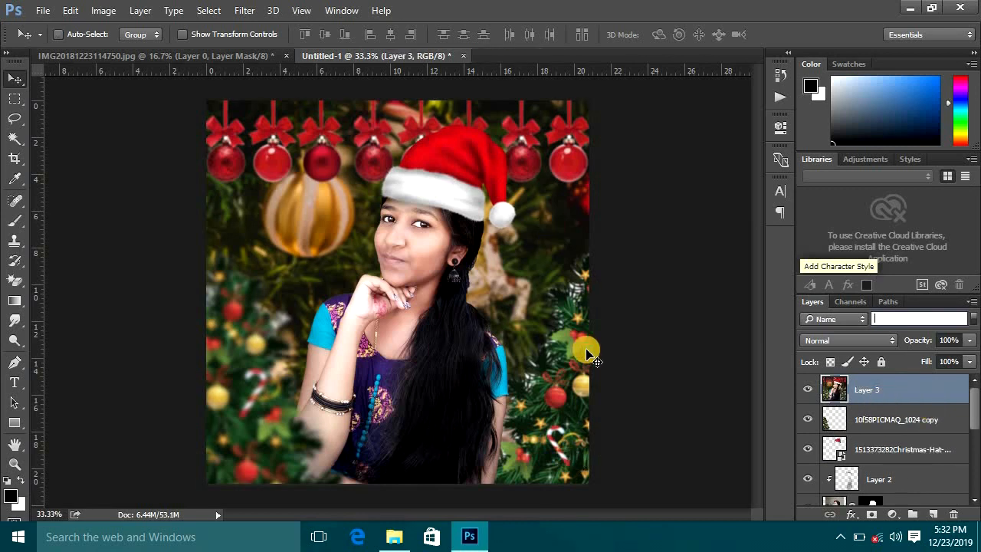
pyautogui.click(240, 11)
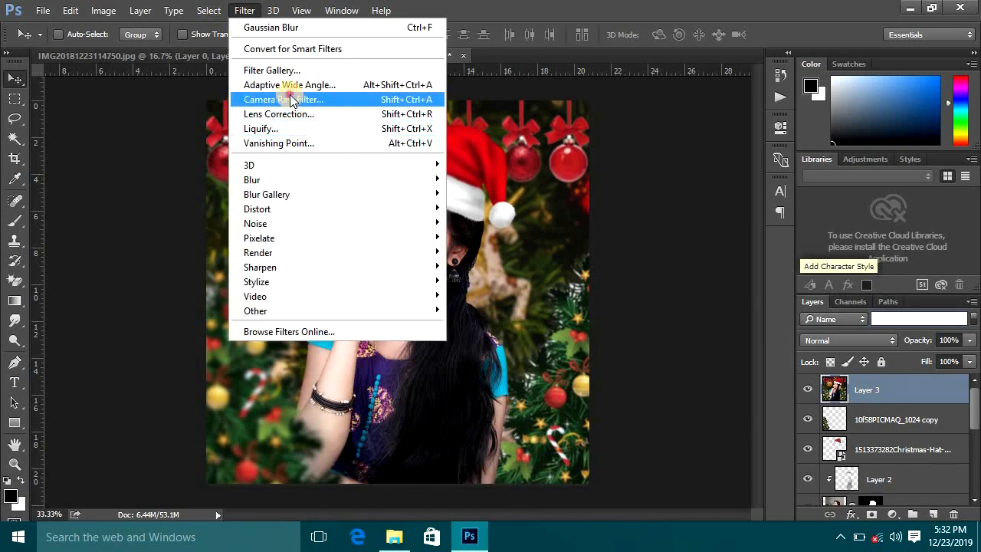
pyautogui.click(284, 101)
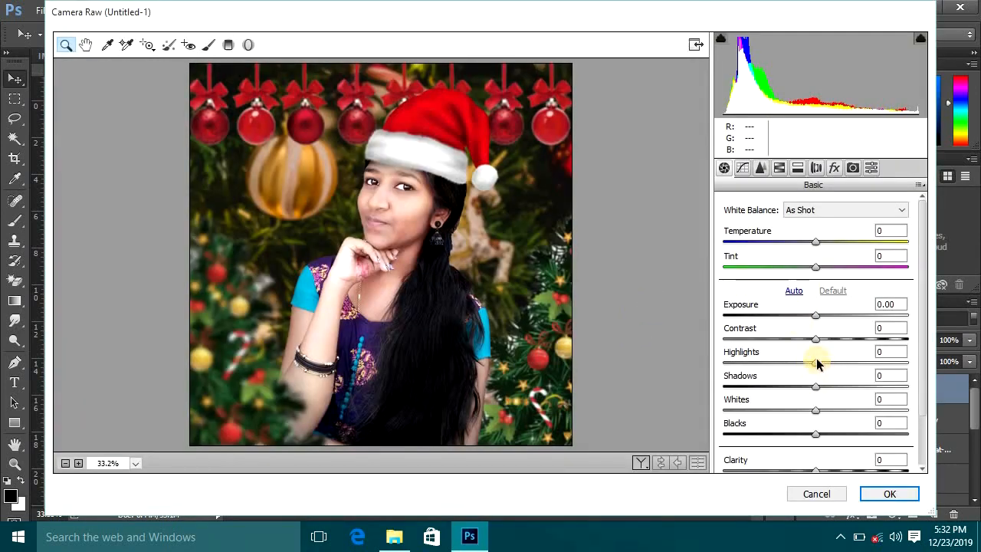
# - Set Exposure to +0.65, Contrast +1, Highlights -26, Shadows +12, Whites -8, Blacks +35 and Clarity +30 in the basic adjustments
pyautogui.moveTo(816, 365); pyautogui.dragTo(793, 383)
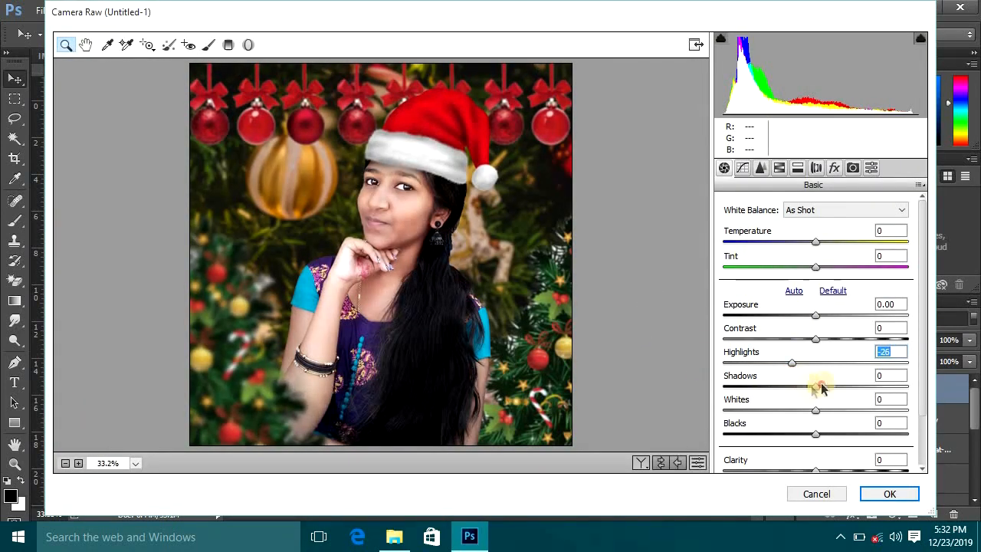
pyautogui.moveTo(867, 383); pyautogui.dragTo(912, 390)
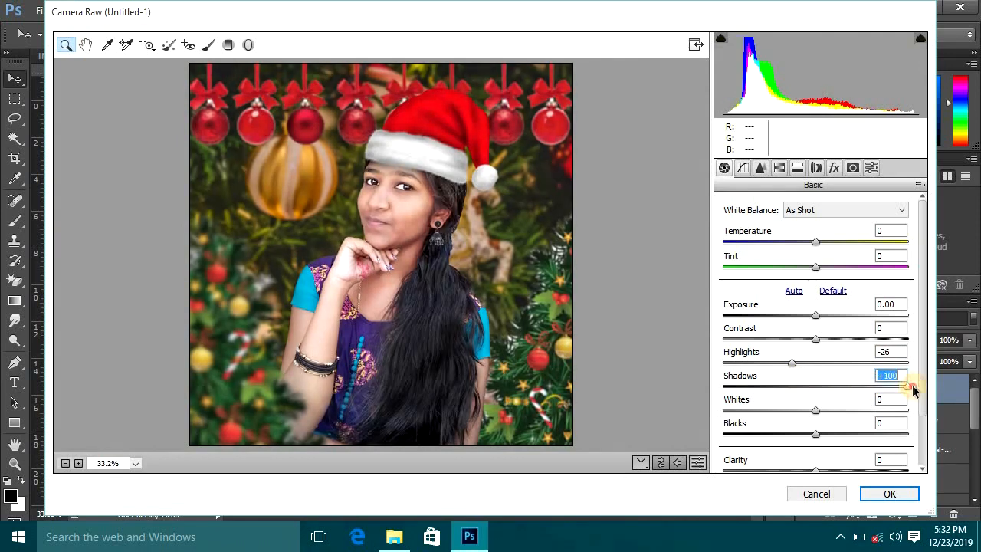
pyautogui.moveTo(841, 393); pyautogui.dragTo(813, 412)
pyautogui.moveTo(750, 414); pyautogui.dragTo(850, 435)
pyautogui.moveTo(824, 316); pyautogui.dragTo(818, 345)
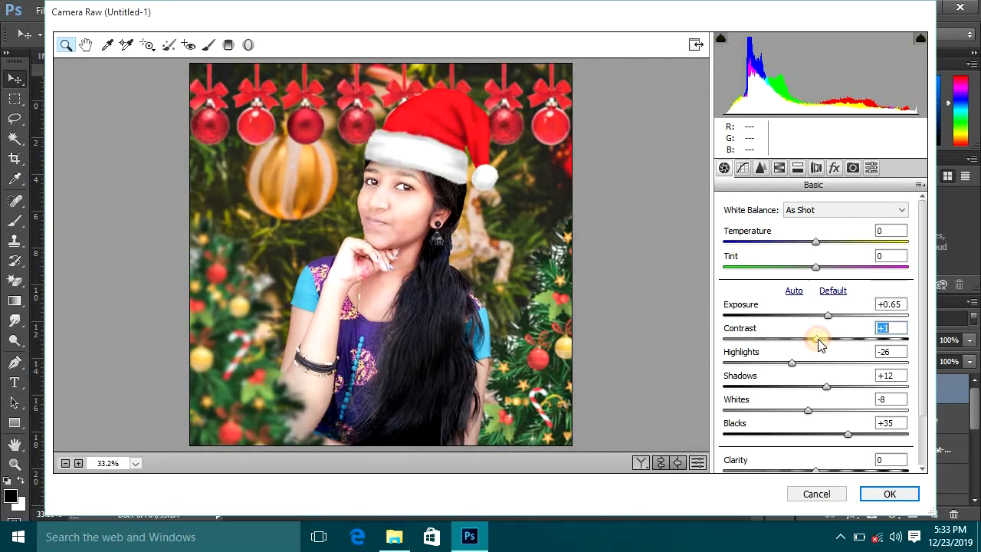
pyautogui.scroll(-2, 818, 411)
pyautogui.moveTo(844, 413)
pyautogui.mouseDown()
pyautogui.moveTo(911, 408)
pyautogui.moveTo(916, 416)
pyautogui.moveTo(847, 417)
pyautogui.moveTo(915, 403)
pyautogui.moveTo(844, 414)
pyautogui.mouseUp()
# - Set the luminance noise reduction to 40 and the sharpening radius to 0.8, and raise the sharpening amount
pyautogui.click(759, 167)
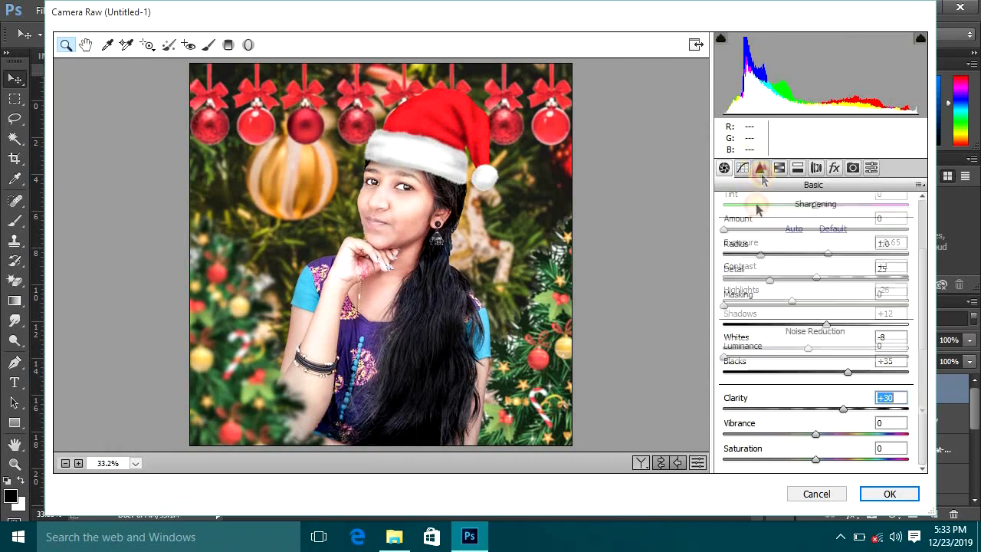
pyautogui.moveTo(725, 356); pyautogui.dragTo(829, 356)
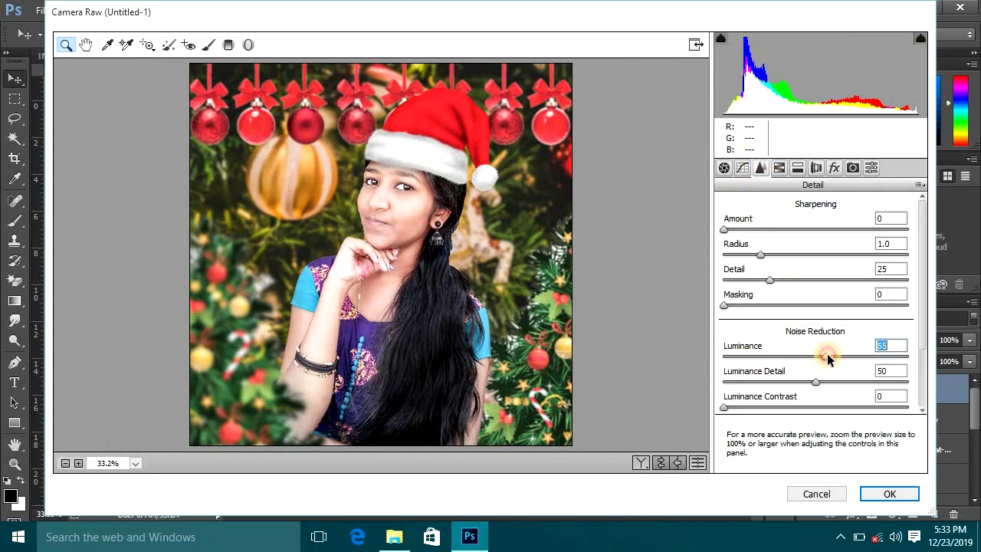
pyautogui.moveTo(754, 364); pyautogui.dragTo(767, 357)
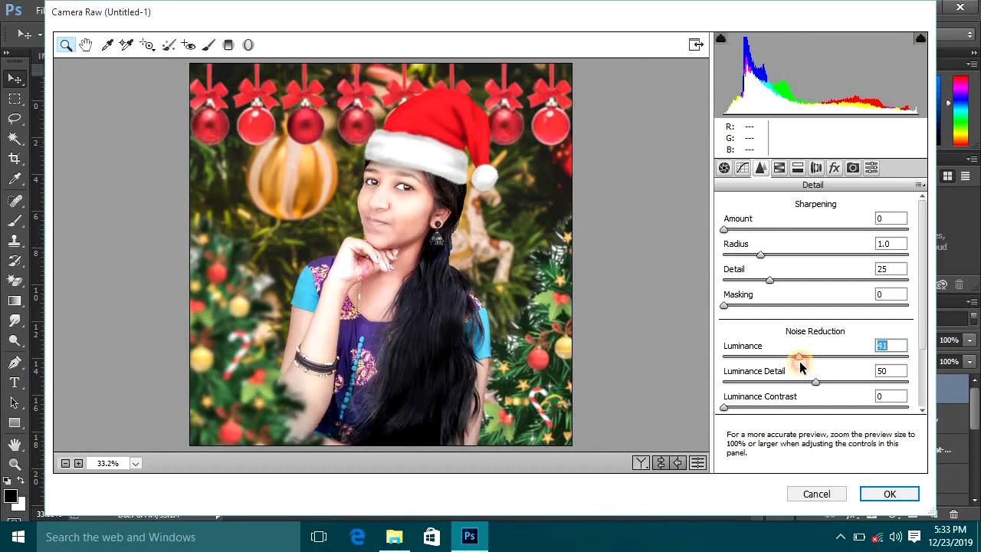
pyautogui.moveTo(786, 239); pyautogui.dragTo(840, 223)
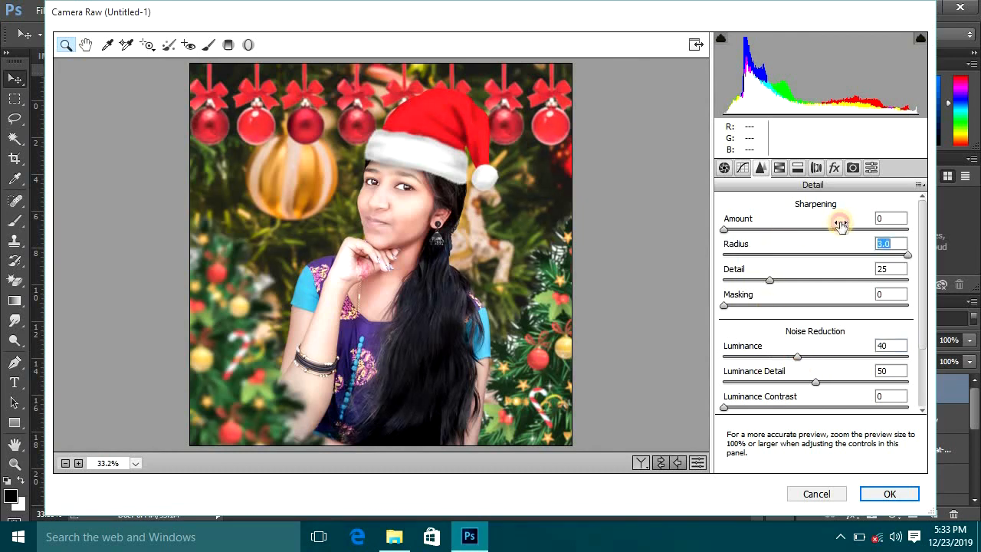
pyautogui.moveTo(749, 227); pyautogui.dragTo(801, 233)
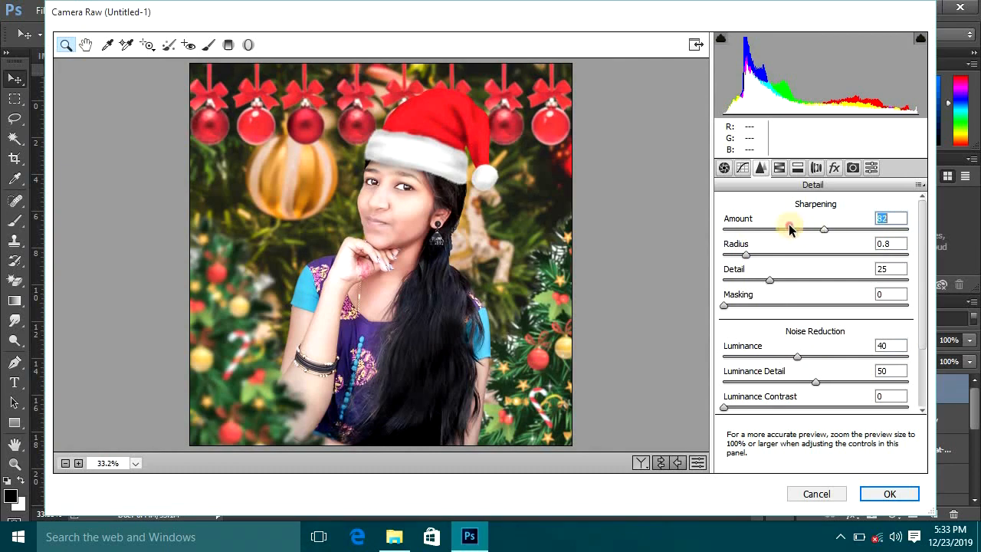
# - Set Oranges luminance to +15, set saturation to +33 for Yellows, +88 for Greens and +98 for Blues, and boost Aquas saturation
pyautogui.click(779, 168)
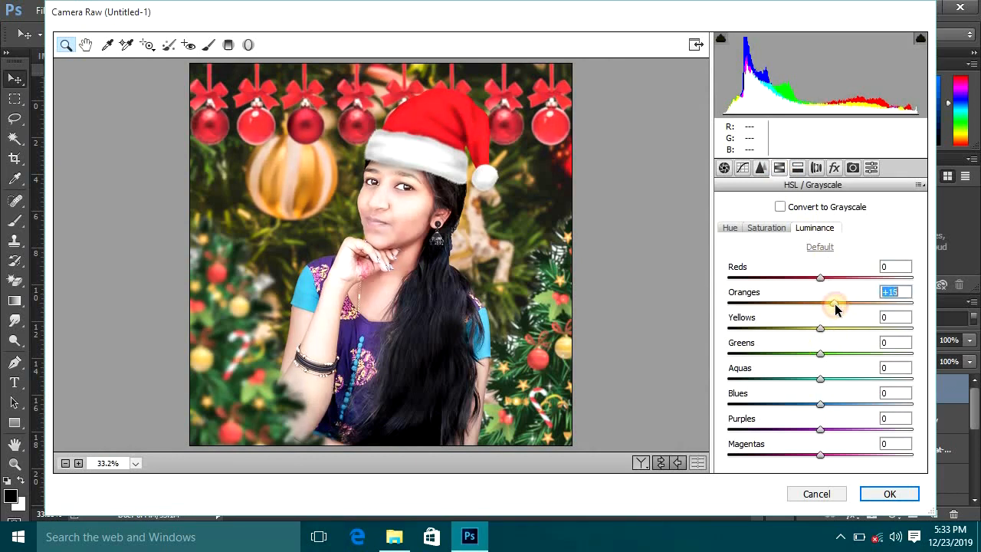
pyautogui.click(768, 228)
pyautogui.moveTo(911, 405); pyautogui.dragTo(912, 407)
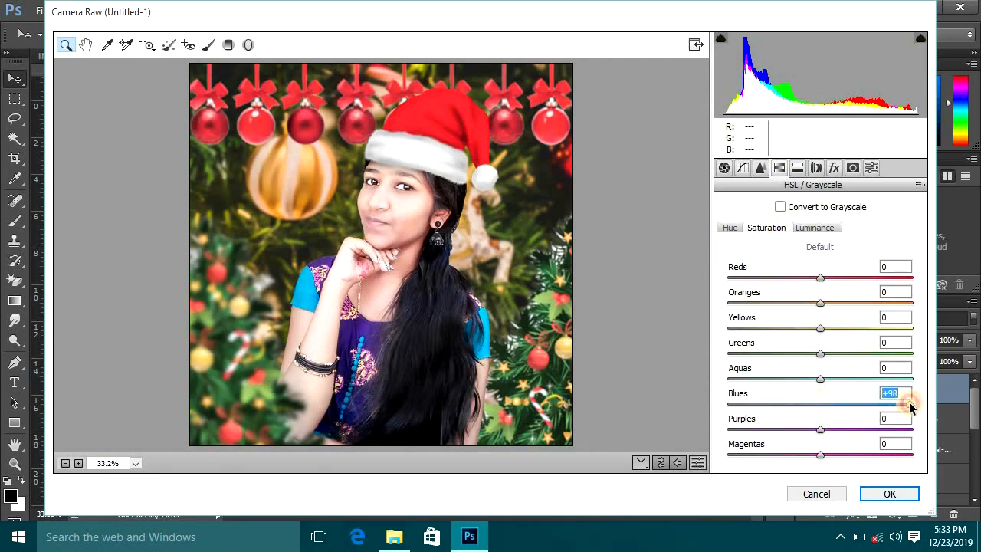
pyautogui.moveTo(895, 357); pyautogui.dragTo(932, 375)
pyautogui.moveTo(823, 329); pyautogui.dragTo(728, 332)
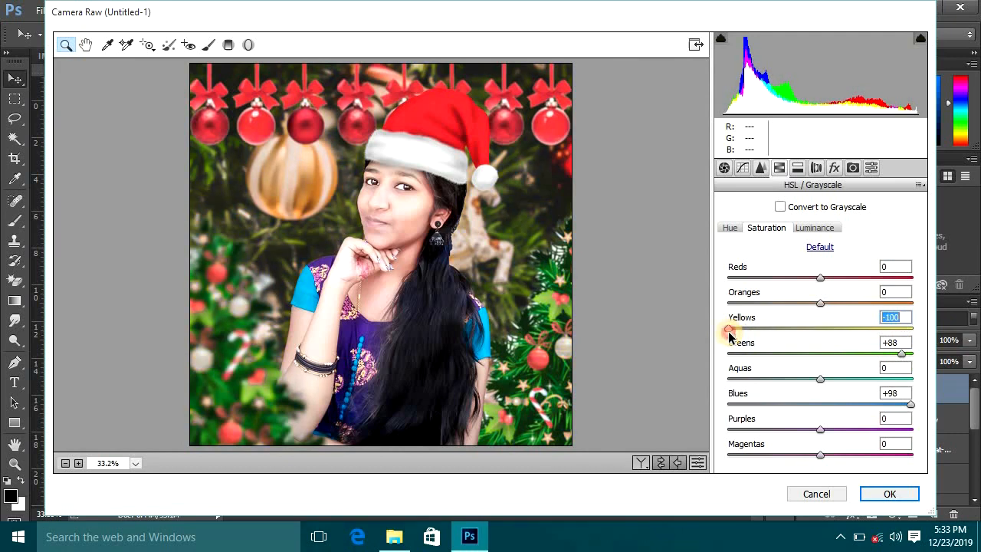
pyautogui.moveTo(853, 352); pyautogui.dragTo(852, 350)
pyautogui.moveTo(818, 388); pyautogui.dragTo(912, 373)
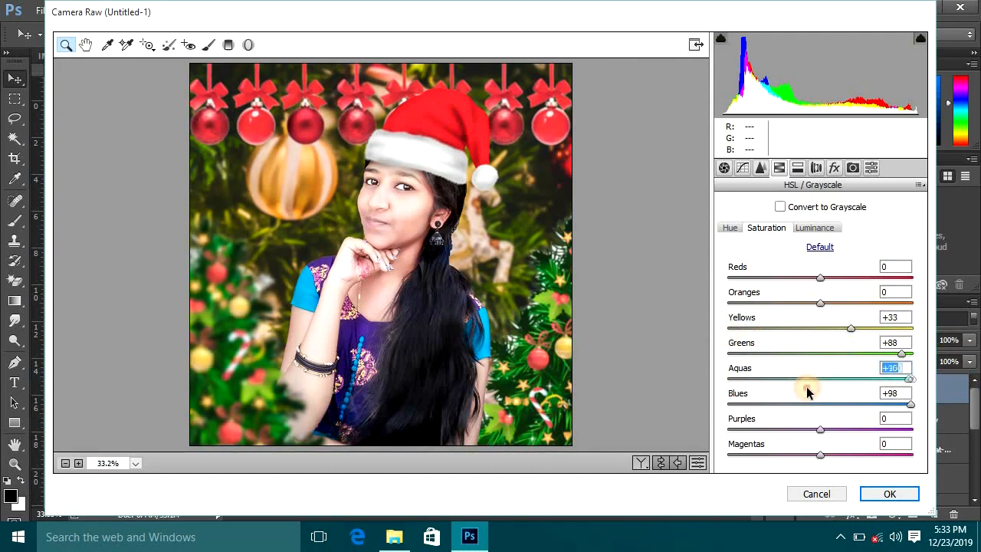
# - Shift the hues to +53 for Yellows, +48 for Greens, +75 for Aquas and -19 for Blues
pyautogui.click(729, 228)
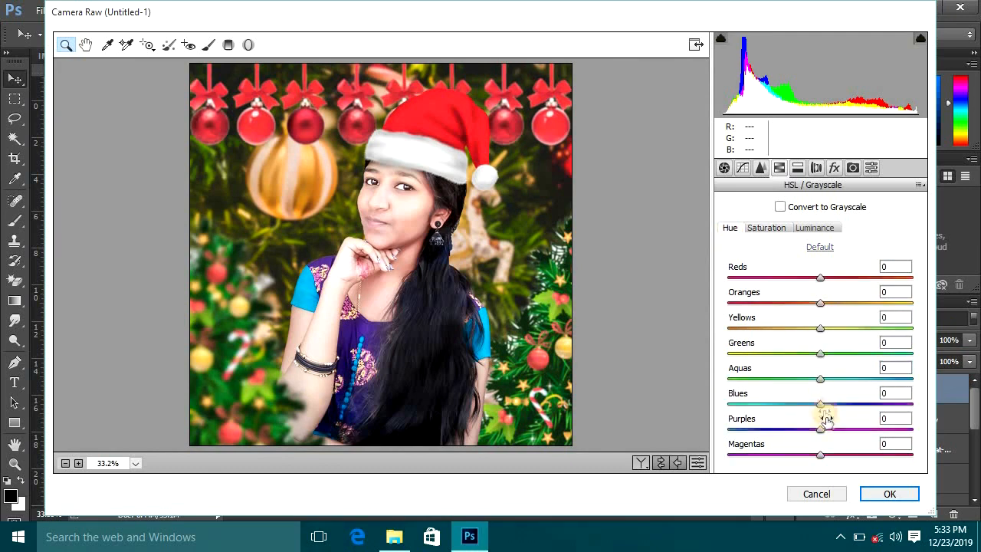
pyautogui.moveTo(802, 406)
pyautogui.mouseDown()
pyautogui.moveTo(769, 404)
pyautogui.moveTo(805, 406)
pyautogui.mouseUp()
pyautogui.moveTo(725, 376); pyautogui.dragTo(965, 385)
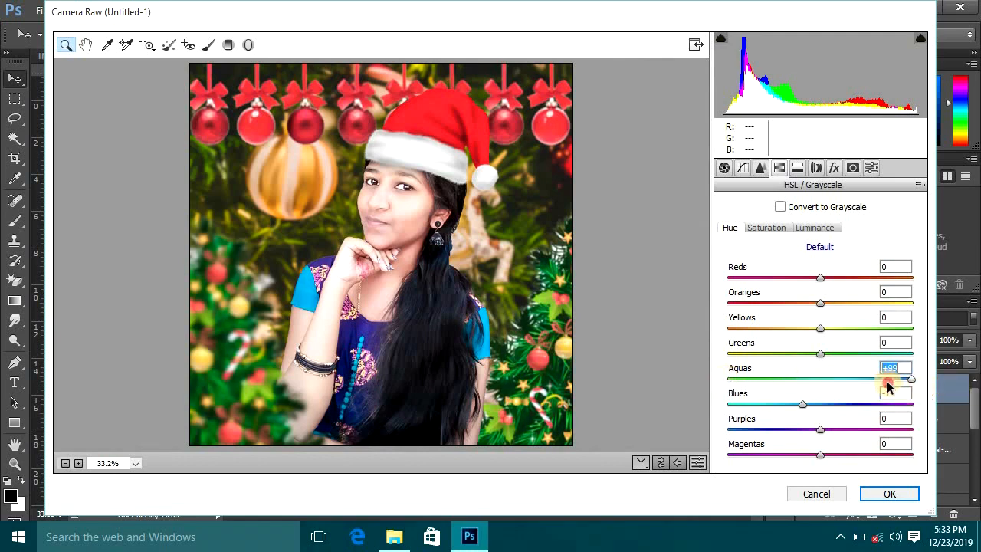
pyautogui.moveTo(798, 355); pyautogui.dragTo(864, 354)
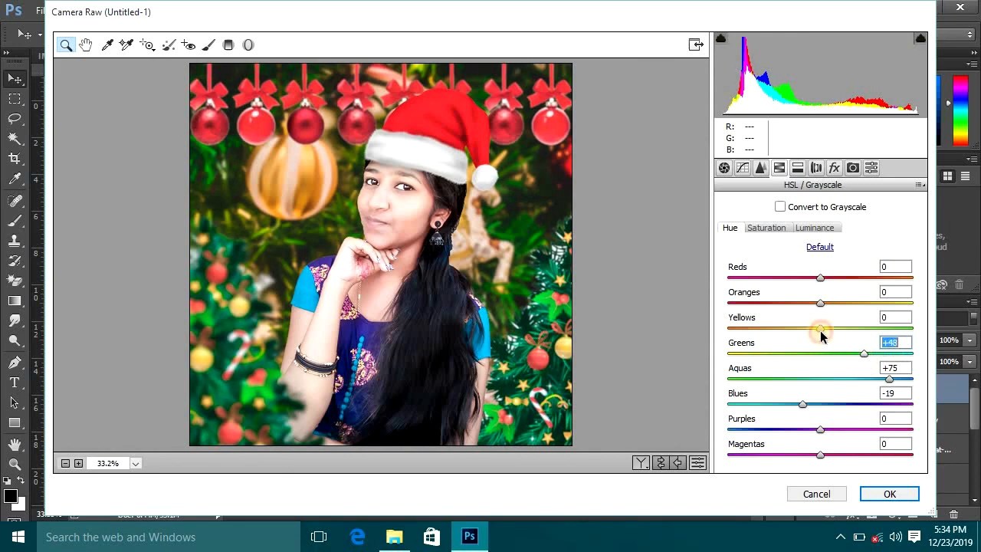
pyautogui.moveTo(777, 335); pyautogui.dragTo(740, 335)
pyautogui.moveTo(895, 348); pyautogui.dragTo(895, 348)
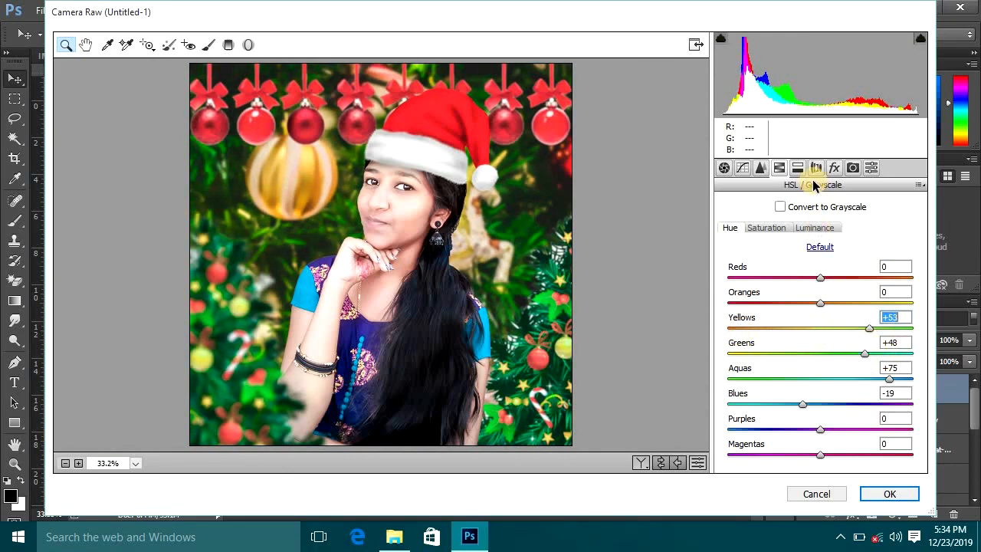
# - Set the Blue Primary saturation to +23 in the camera calibration and apply the Camera Raw adjustments
pyautogui.click(815, 168)
pyautogui.click(834, 167)
pyautogui.click(850, 171)
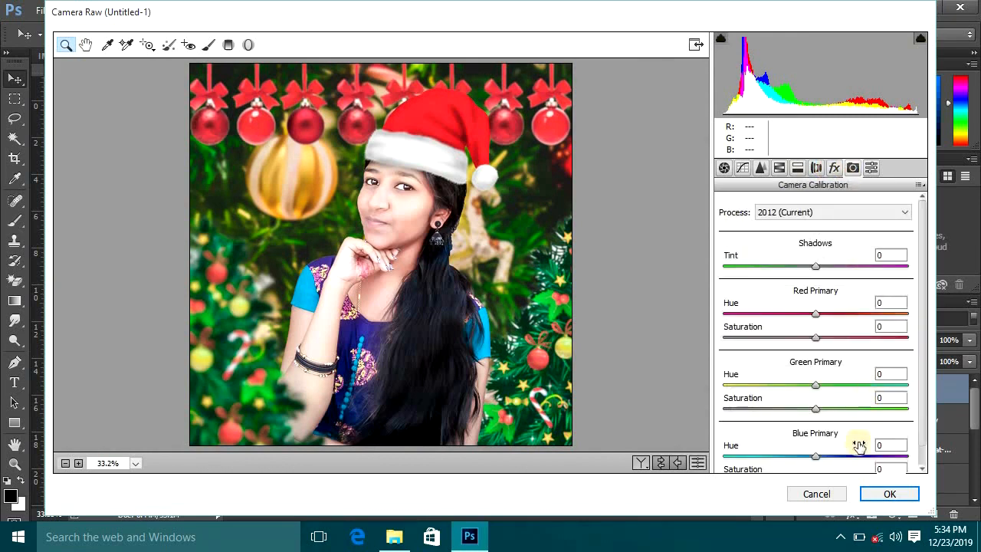
pyautogui.scroll(-1, 866, 452)
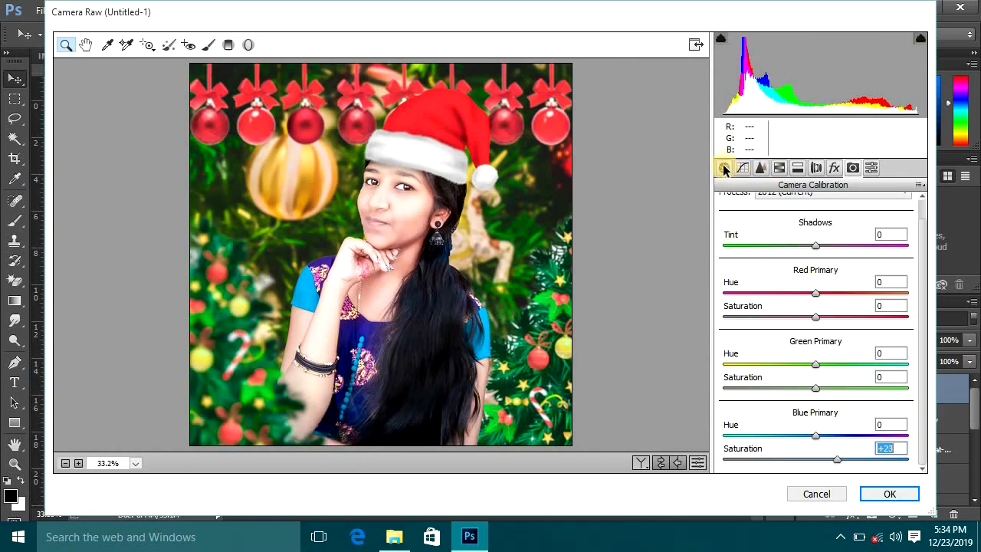
pyautogui.click(885, 494)
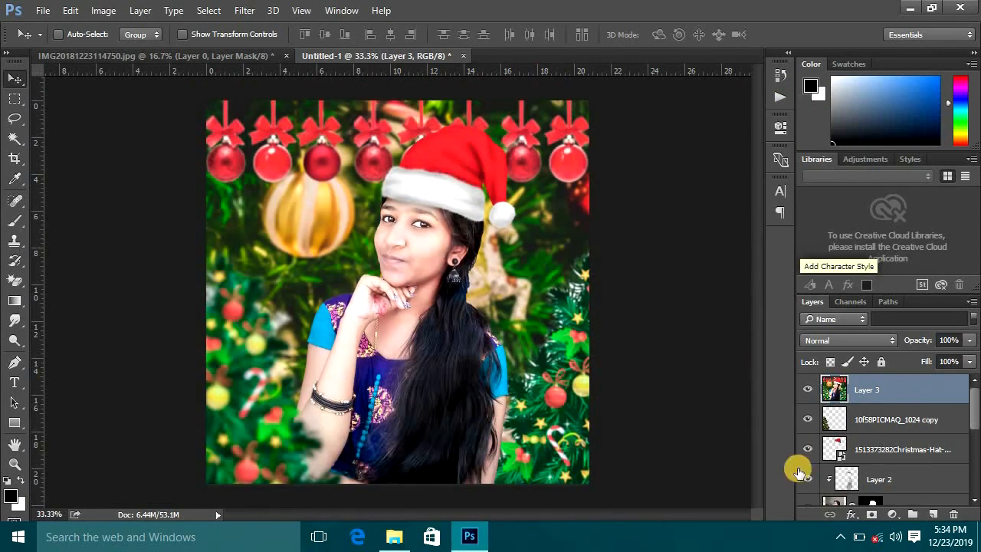
# - Add a new layer above the stamped composite, fill it with 50% Gray and set its blend mode to Overlay
pyautogui.click(931, 514)
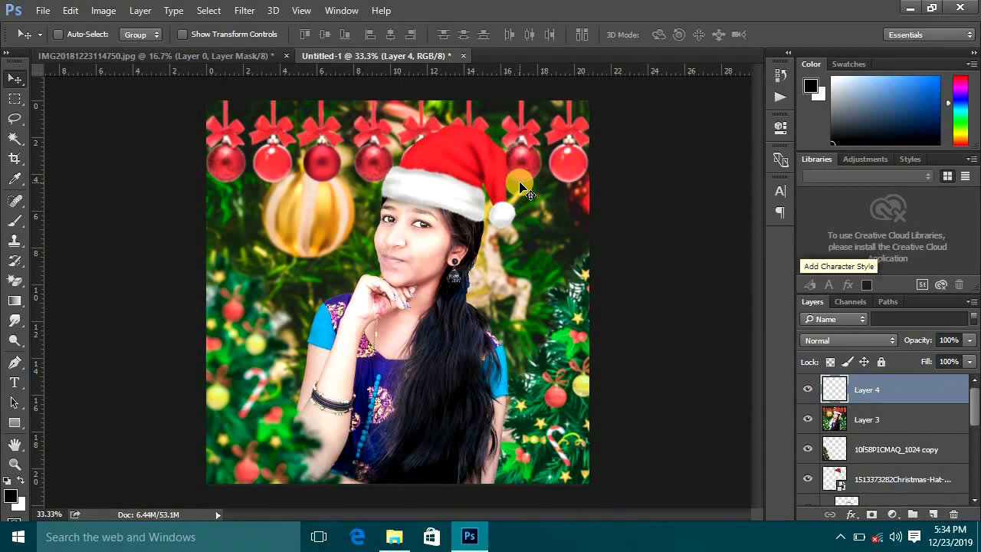
pyautogui.hotkey('shift', 'F5')
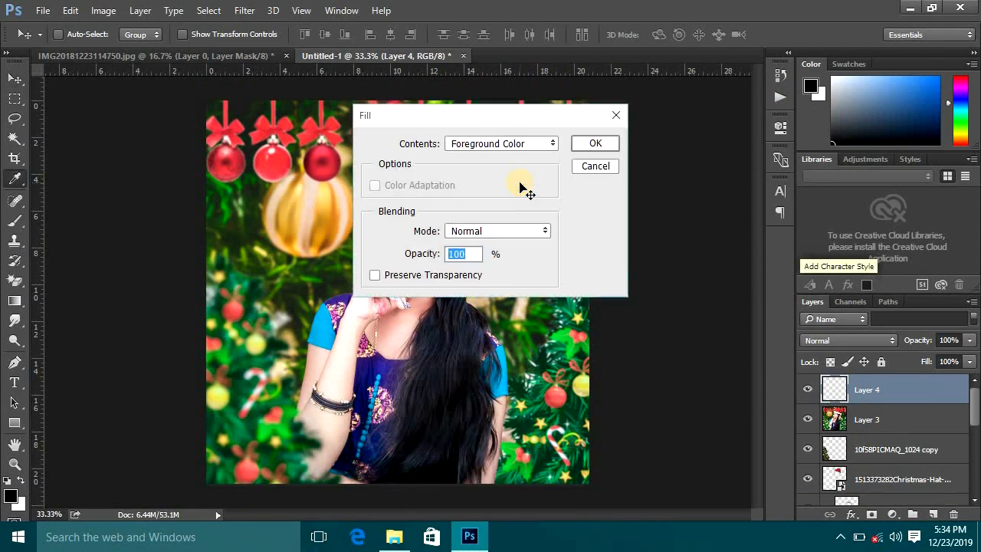
pyautogui.click(512, 147)
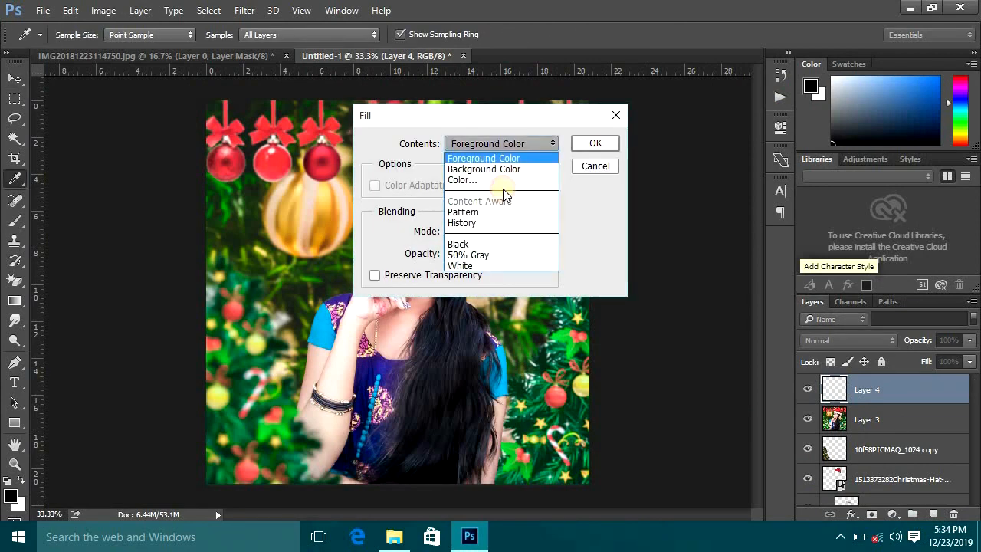
pyautogui.click(504, 255)
pyautogui.click(590, 143)
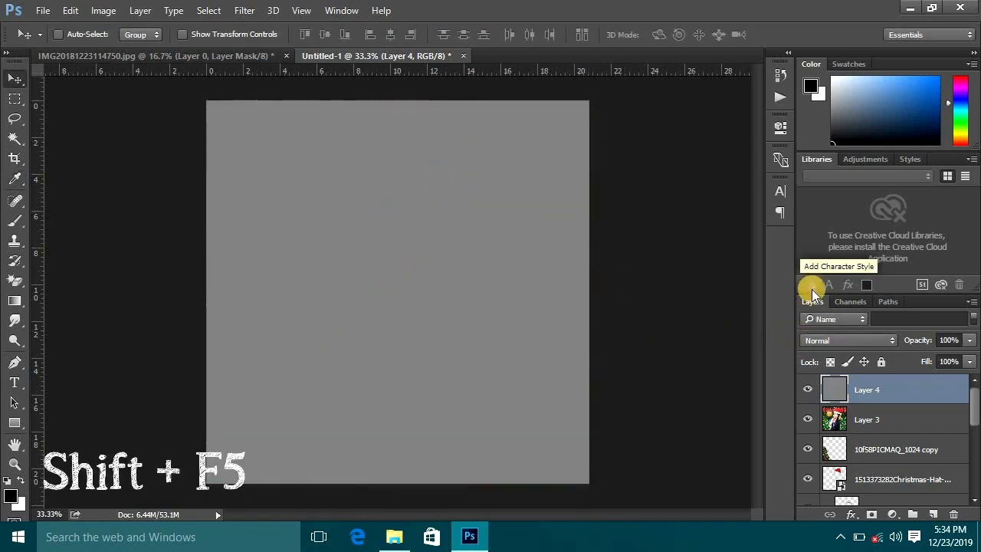
pyautogui.click(838, 342)
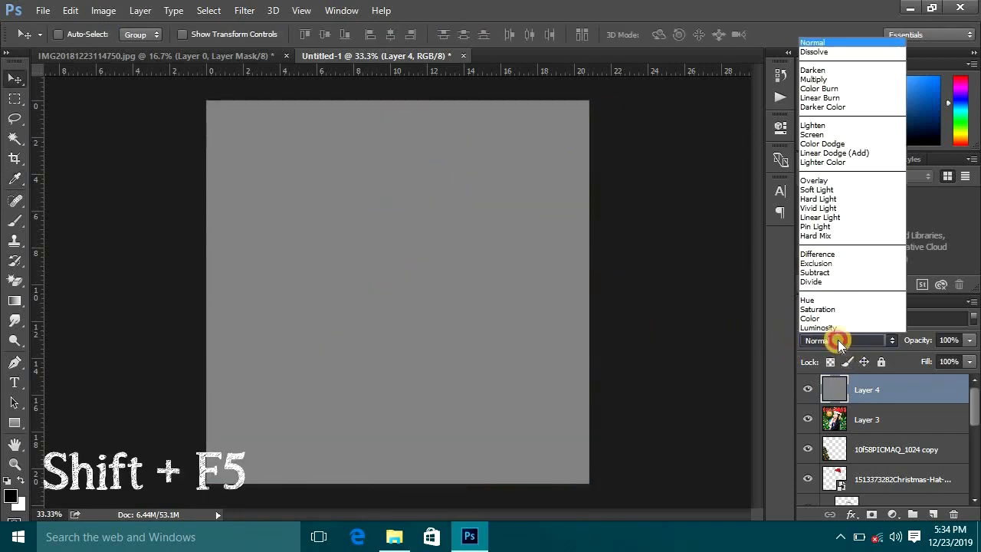
pyautogui.click(831, 180)
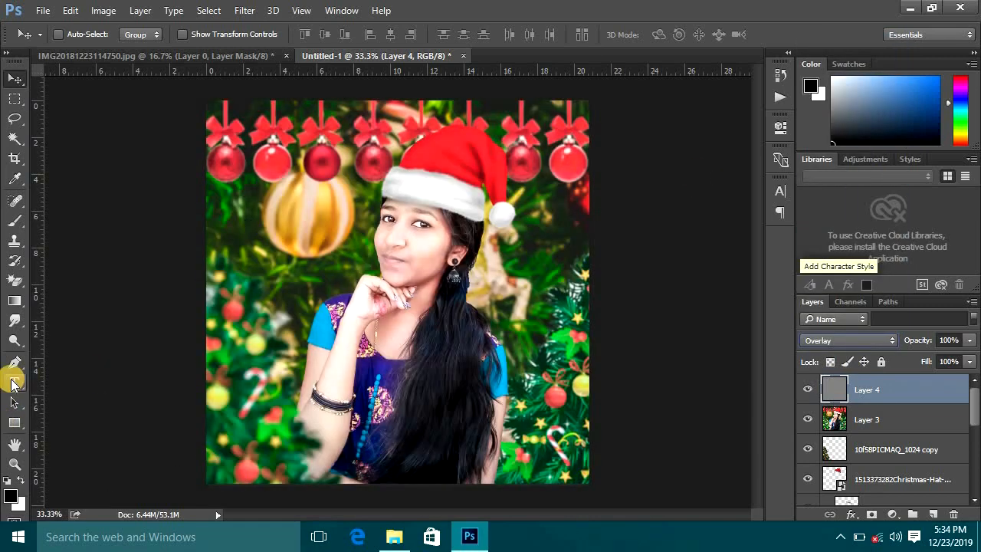
# - Darken the background along the portrait's outer areas on the gray Overlay layer with the Burn tool, using a 551 px brush at 50% exposure
pyautogui.click(17, 317)
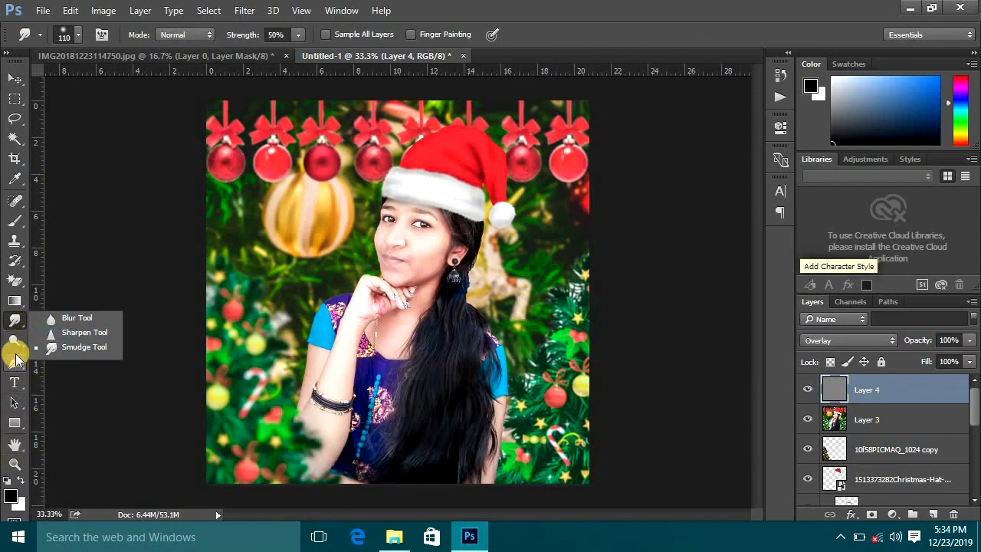
pyautogui.click(17, 341)
pyautogui.click(49, 344)
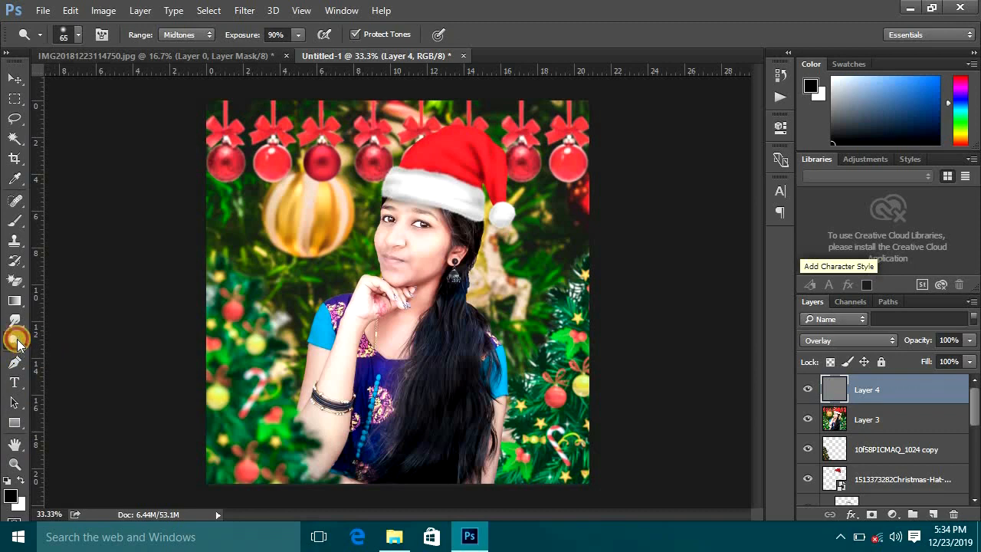
pyautogui.rightClick(17, 341)
pyautogui.click(55, 350)
pyautogui.moveTo(281, 289)
pyautogui.mouseDown()
pyautogui.moveTo(357, 315)
pyautogui.moveTo(379, 308)
pyautogui.moveTo(296, 309)
pyautogui.mouseUp()
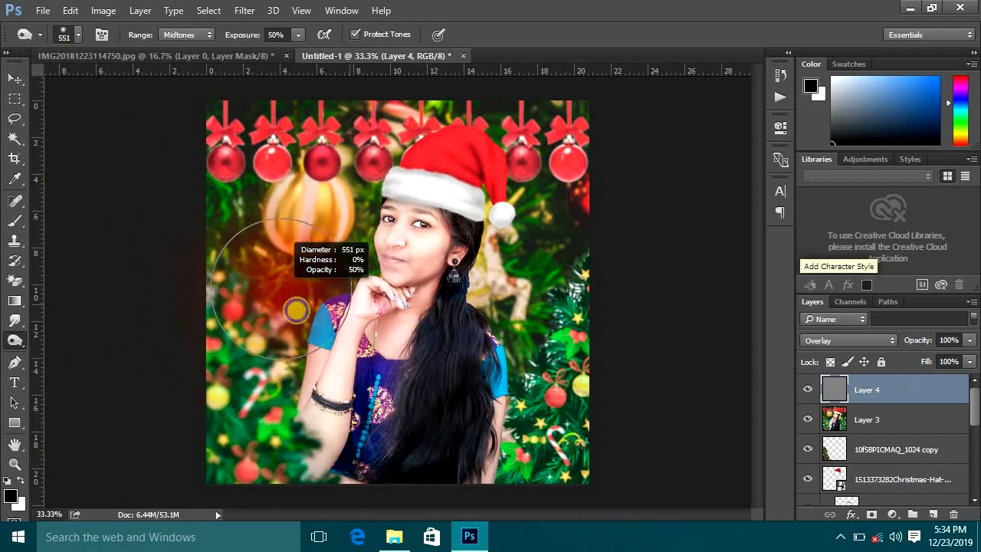
pyautogui.moveTo(228, 343)
pyautogui.mouseDown()
pyautogui.moveTo(239, 396)
pyautogui.moveTo(228, 373)
pyautogui.moveTo(284, 493)
pyautogui.moveTo(218, 346)
pyautogui.mouseUp()
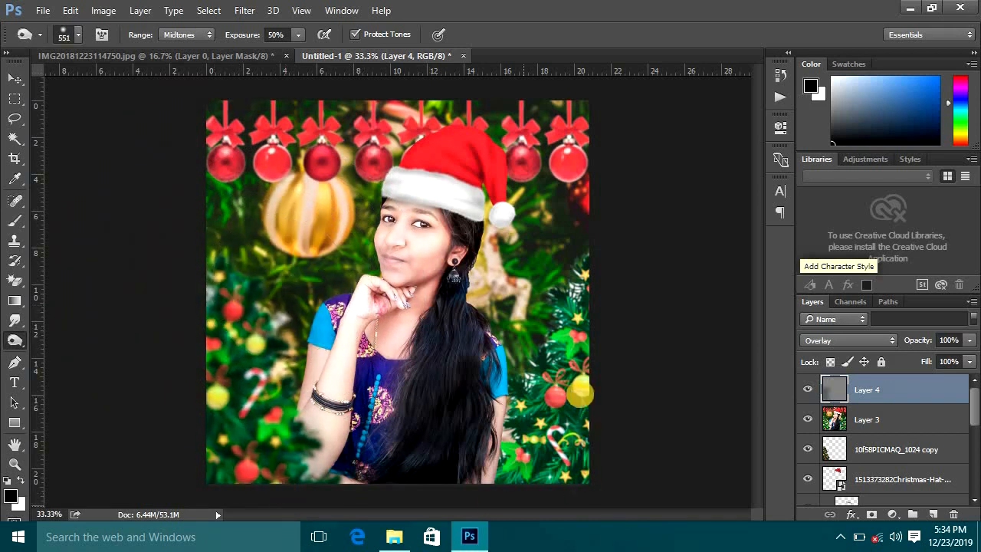
pyautogui.moveTo(263, 85)
pyautogui.mouseDown()
pyautogui.moveTo(211, 207)
pyautogui.moveTo(155, 262)
pyautogui.moveTo(270, 259)
pyautogui.mouseUp()
# - Burn the finer areas of the figure on the Overlay layer, using soft brush sizes of 341, 107 and 251 px
pyautogui.rightClick(270, 259)
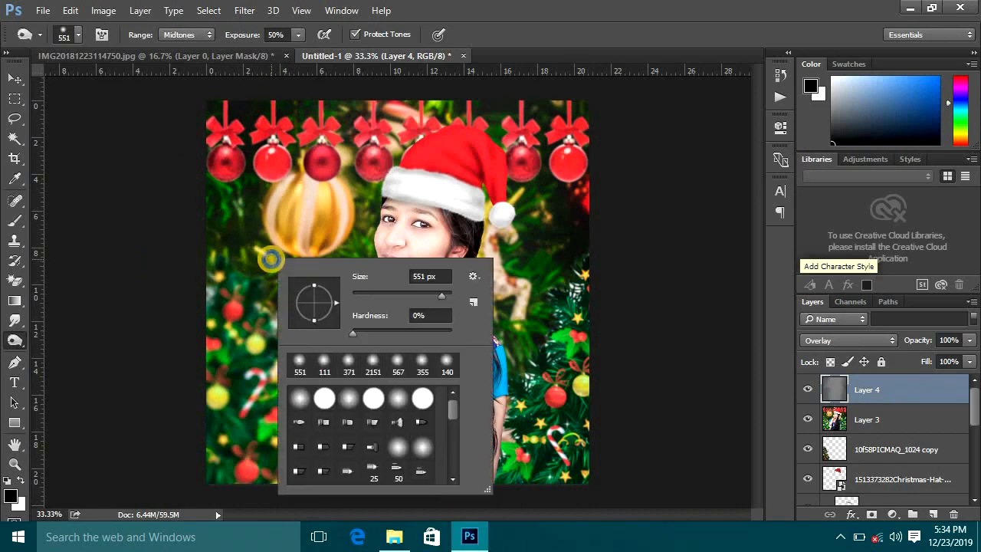
pyautogui.click(260, 259)
pyautogui.moveTo(261, 259); pyautogui.dragTo(233, 261)
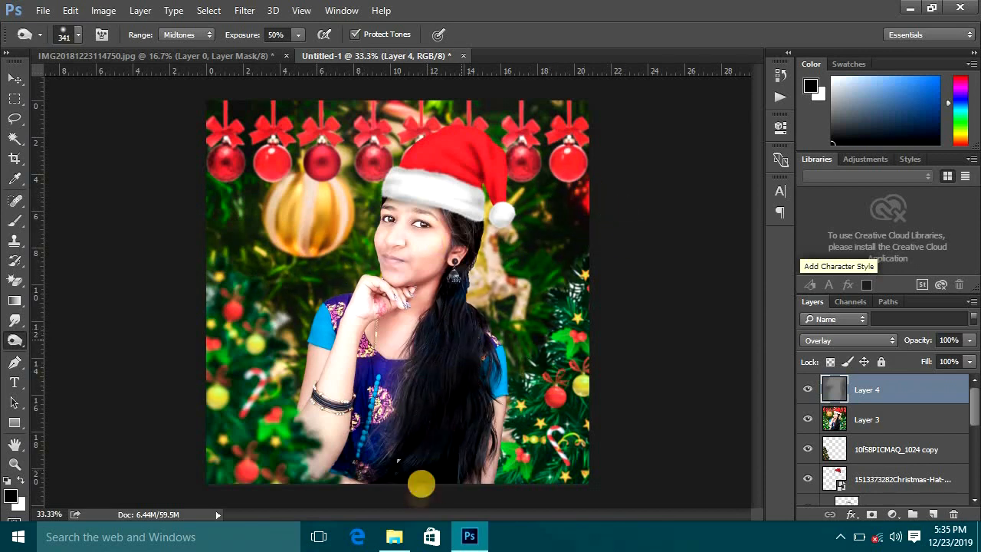
pyautogui.moveTo(501, 215); pyautogui.dragTo(471, 214)
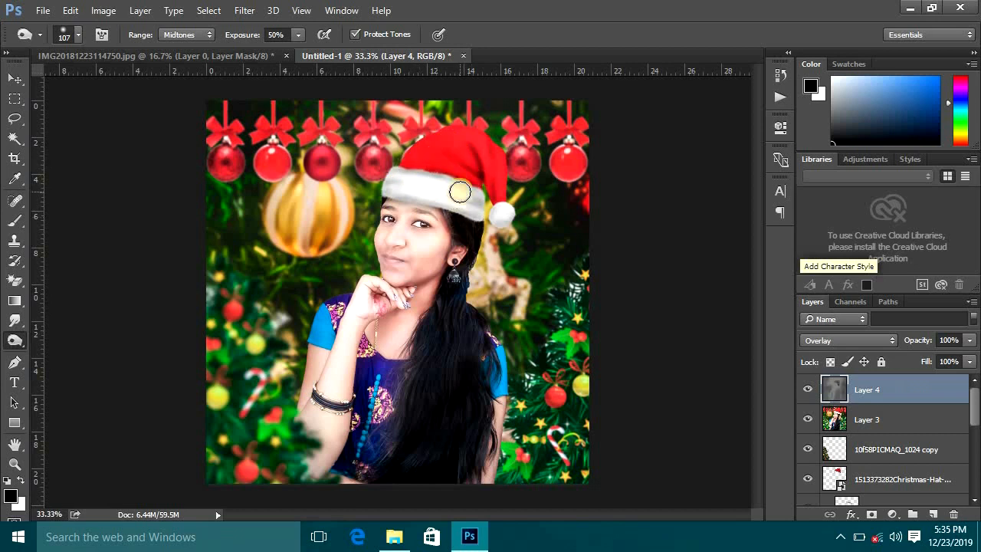
pyautogui.moveTo(460, 192)
pyautogui.mouseDown()
pyautogui.moveTo(488, 193)
pyautogui.moveTo(477, 194)
pyautogui.mouseUp()
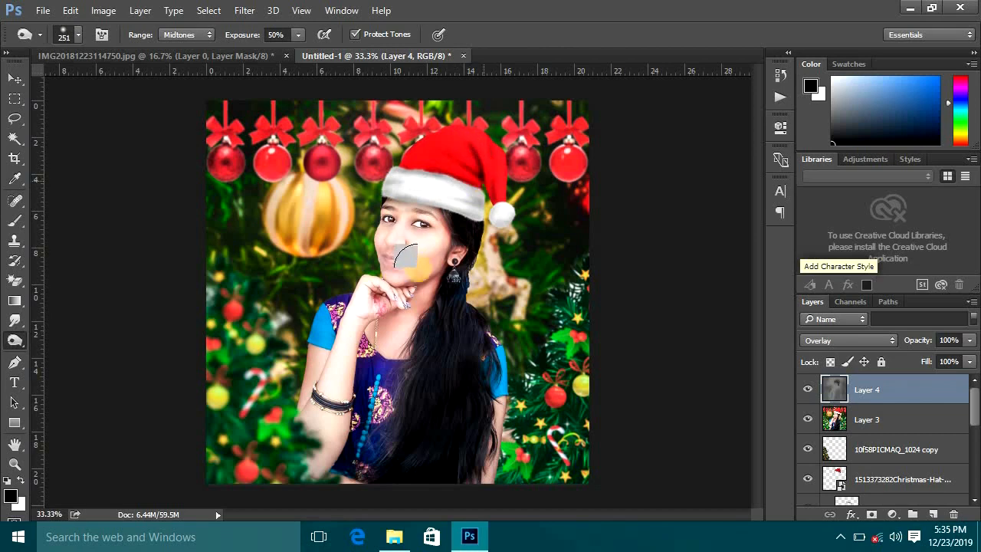
pyautogui.press('v')
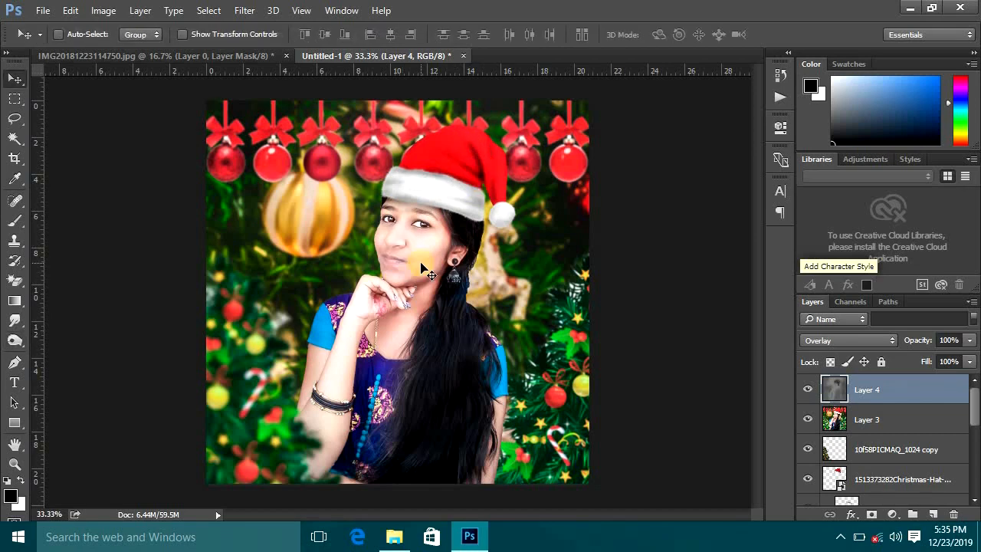
pyautogui.hotkey('ctrl', '+')
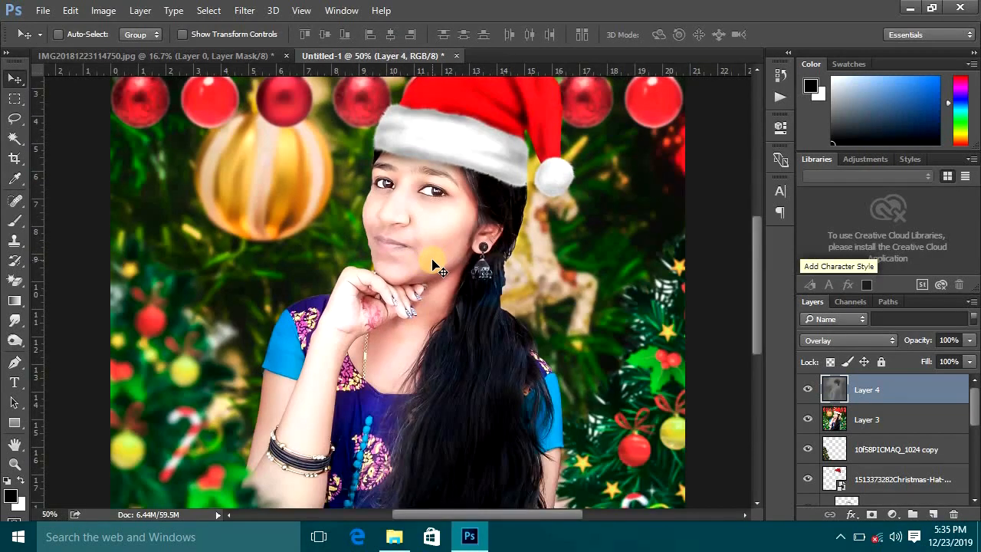
pyautogui.hotkey('ctrl', '-')
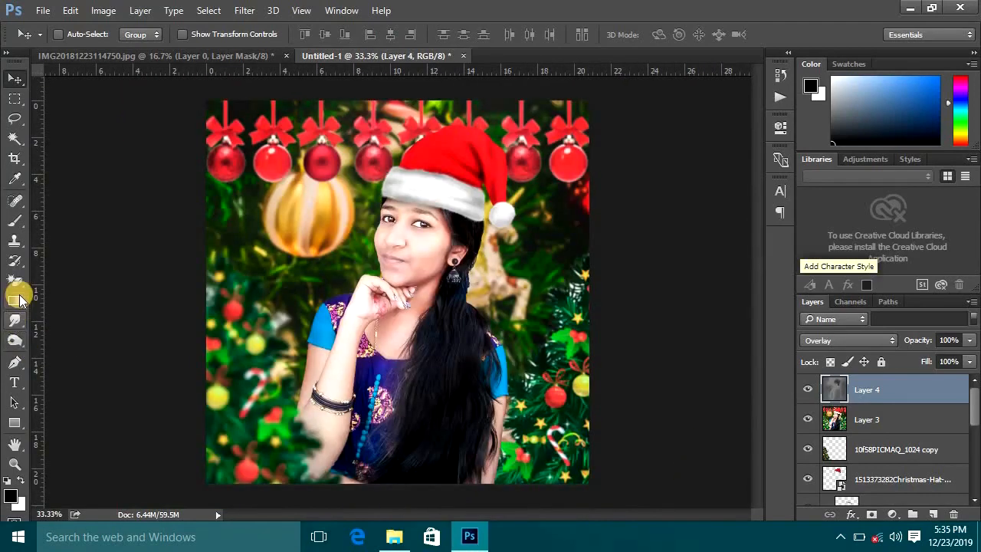
# - Brighten parts of the composite with the Dodge tool at 491 px and 90% exposure, and compare the image with and without the Overlay layer
pyautogui.click(18, 335)
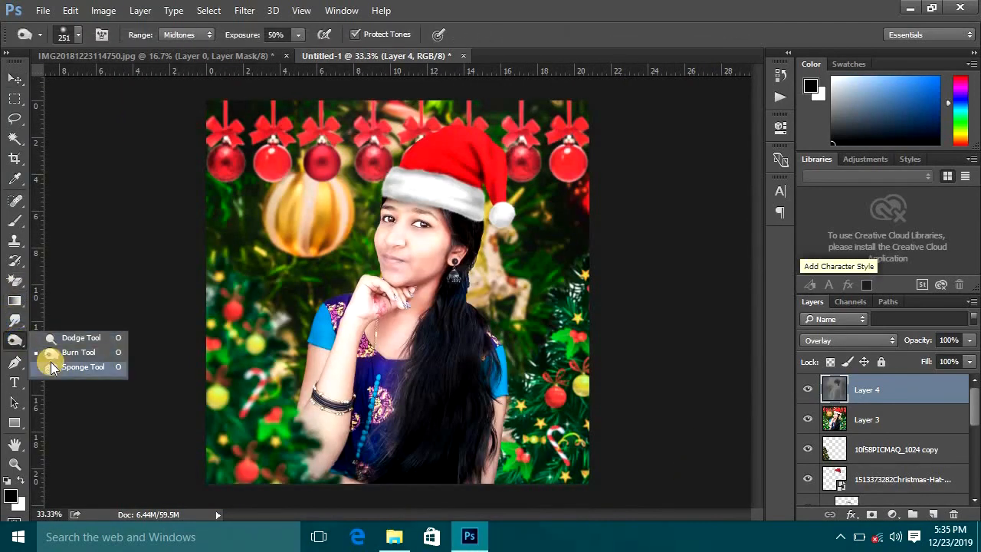
pyautogui.click(57, 341)
pyautogui.moveTo(307, 246)
pyautogui.mouseDown()
pyautogui.moveTo(360, 235)
pyautogui.moveTo(288, 245)
pyautogui.mouseUp()
pyautogui.moveTo(525, 302); pyautogui.dragTo(512, 259)
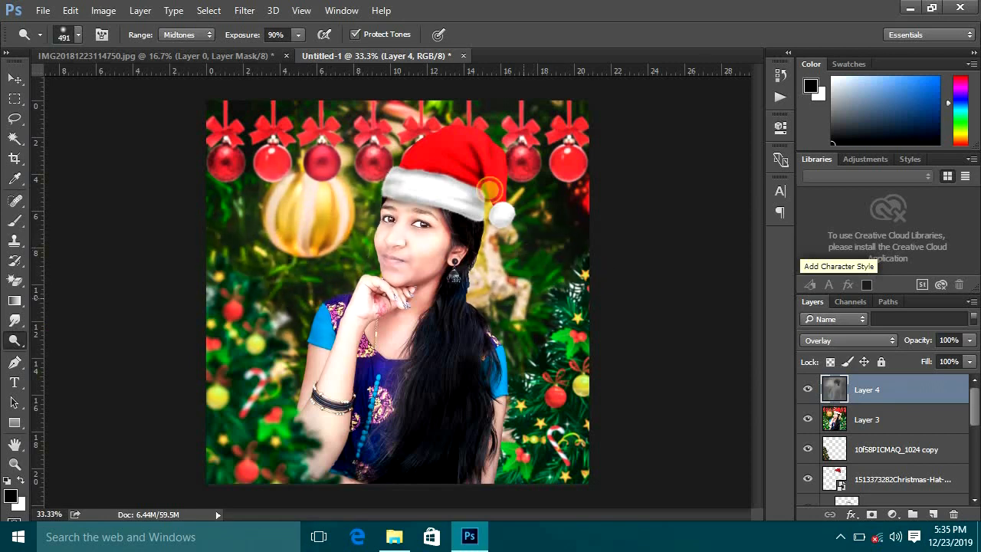
pyautogui.click(418, 202)
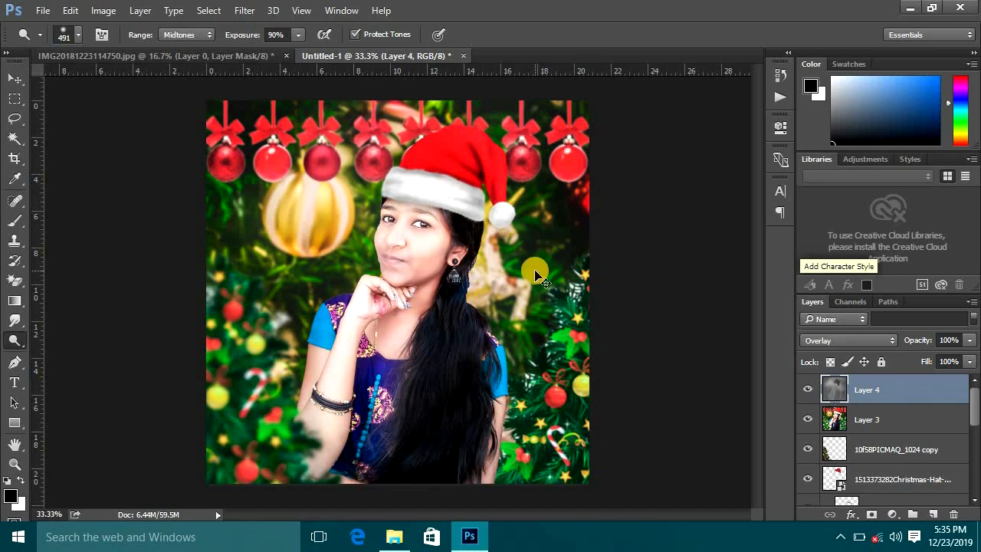
pyautogui.hotkey('ctrl', 'z')
pyautogui.click(432, 168)
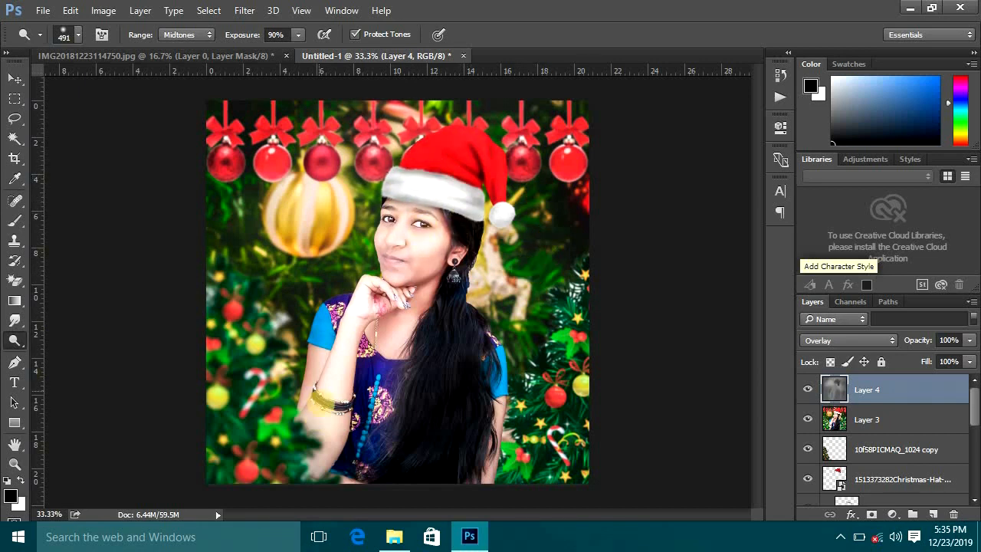
pyautogui.click(314, 433)
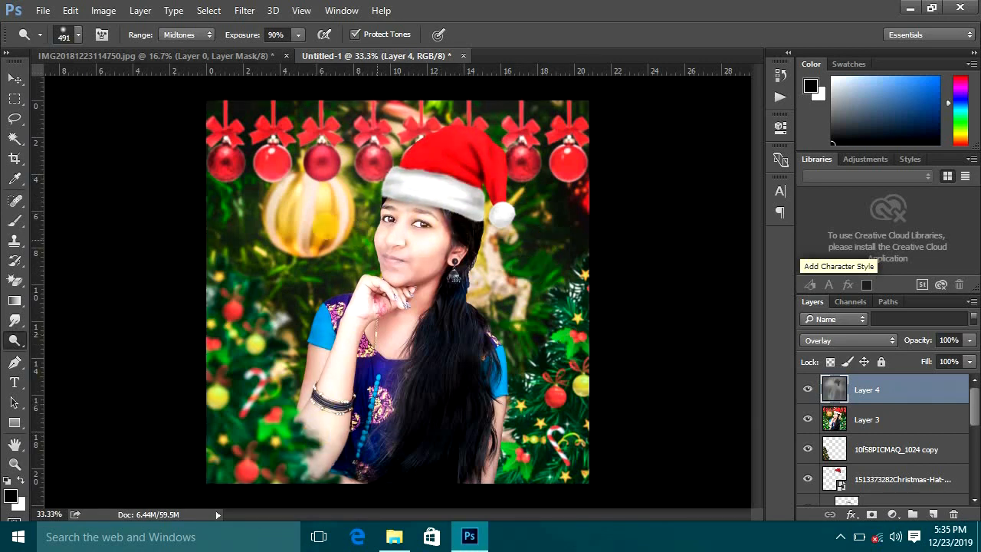
pyautogui.click(14, 78)
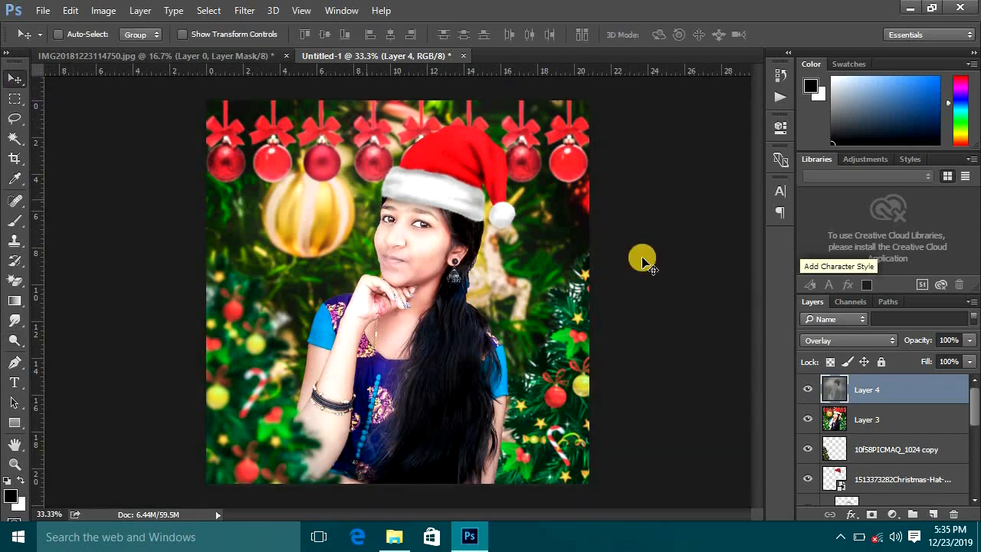
pyautogui.click(810, 389)
pyautogui.click(810, 389)
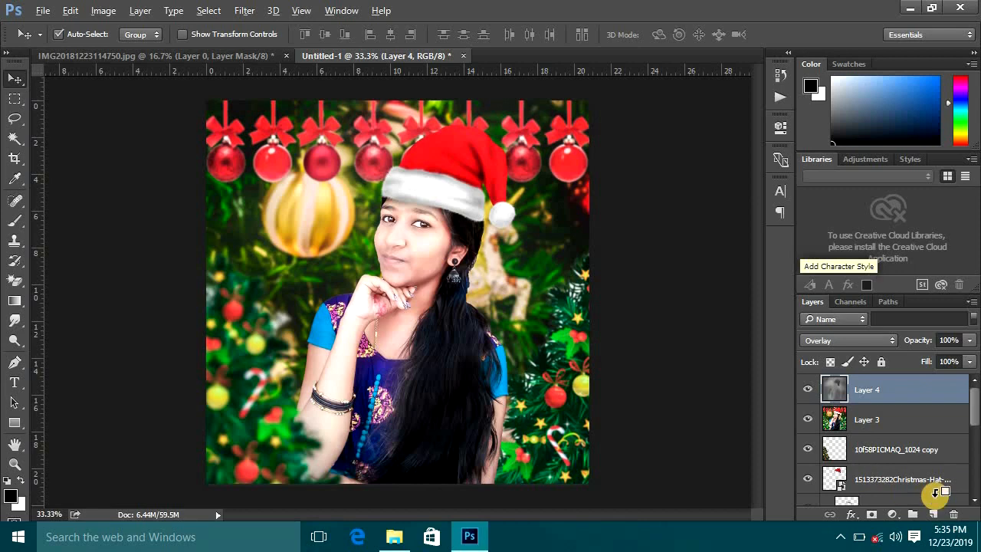
# - Stamp all visible layers into a new layer and add a Color Lookup adjustment layer above it
pyautogui.hotkey('ctrl', 'alt', 'shift', 'e')
pyautogui.click(893, 514)
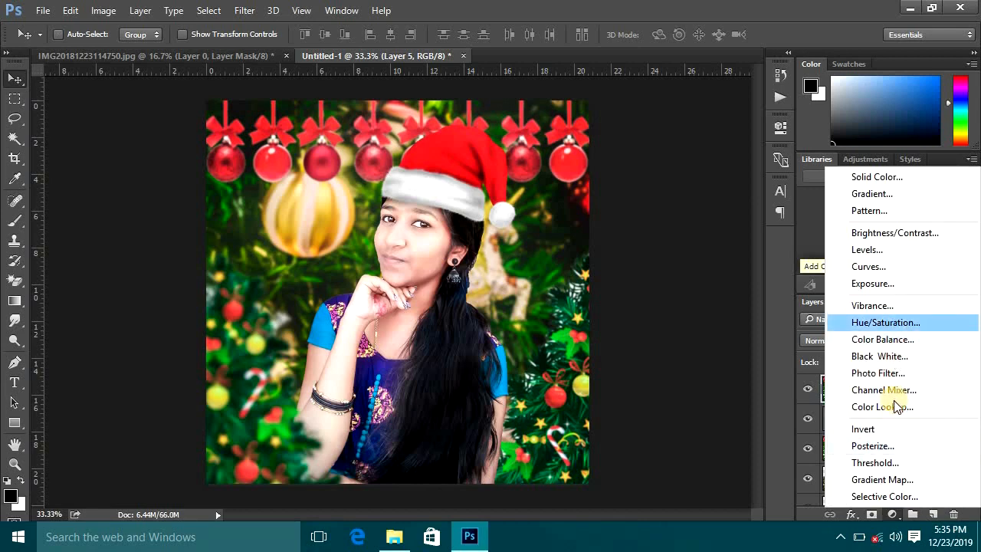
pyautogui.click(889, 406)
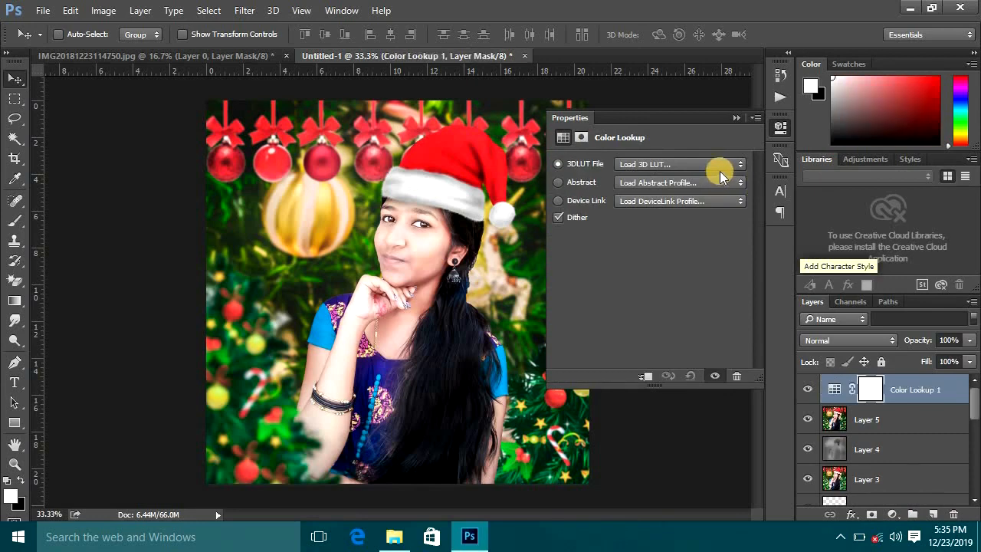
# - Try the Candlelight.CUBE, LateSunset.3DL and Moonlight.3DL looks as the adjustment's 3DLUT file
pyautogui.click(720, 171)
pyautogui.click(709, 254)
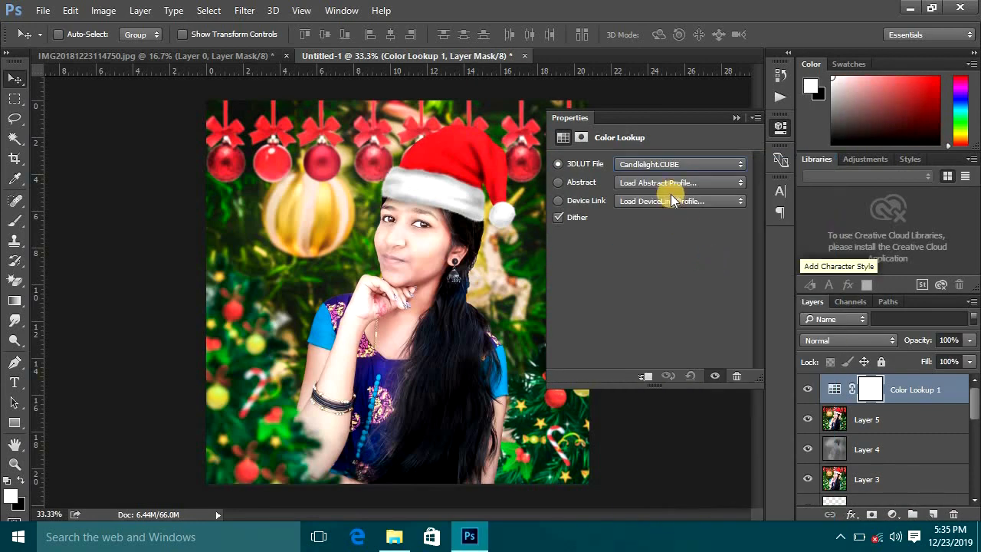
pyautogui.click(663, 166)
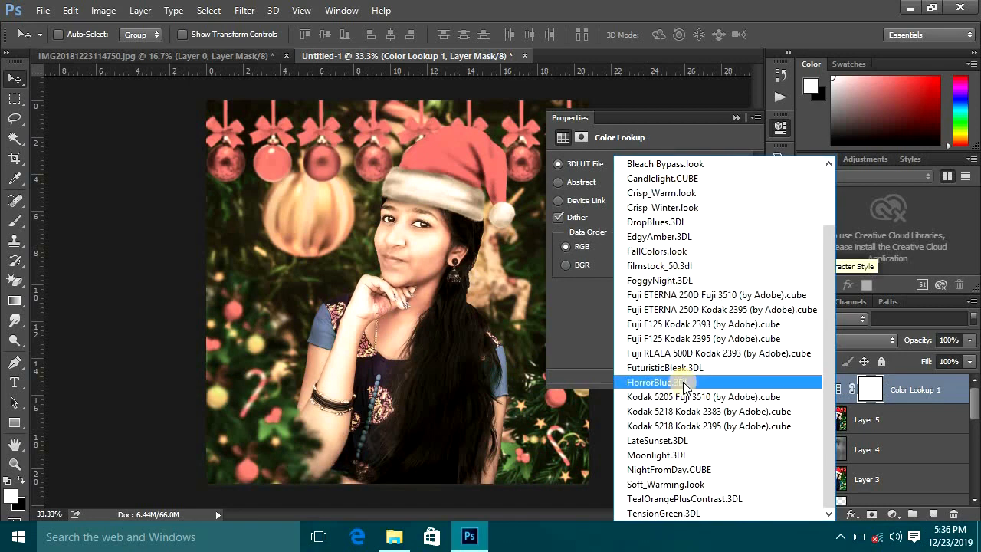
pyautogui.click(684, 443)
pyautogui.click(637, 159)
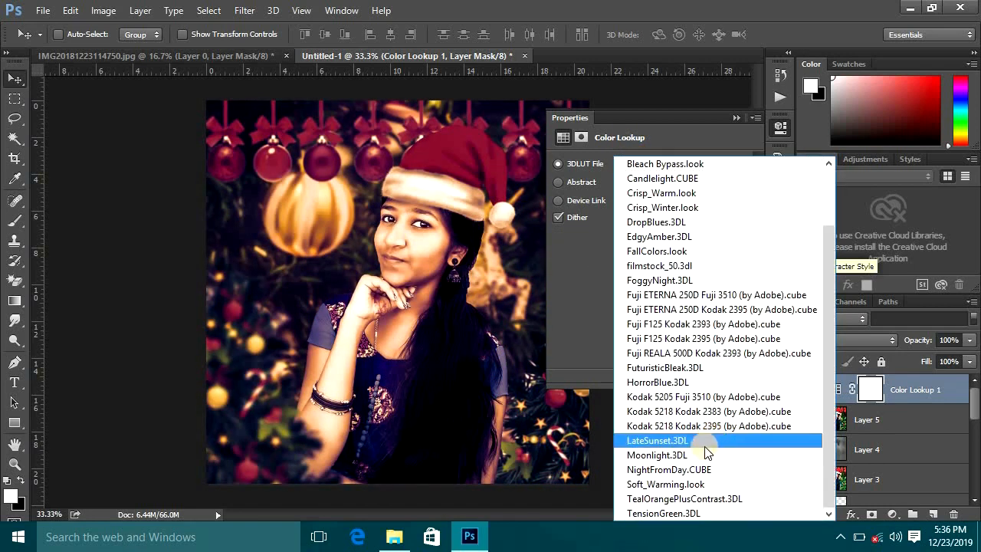
pyautogui.click(704, 455)
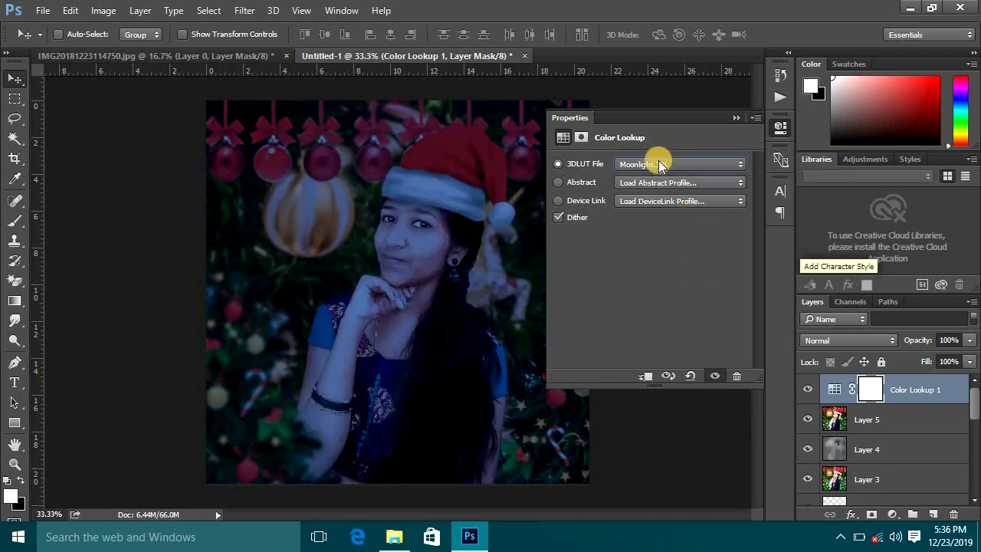
# - Apply the 2Strip.look 3DLUT file to the Color Lookup adjustment and reduce the layer's opacity to 20%
pyautogui.click(660, 166)
pyautogui.scroll(2, 696, 235)
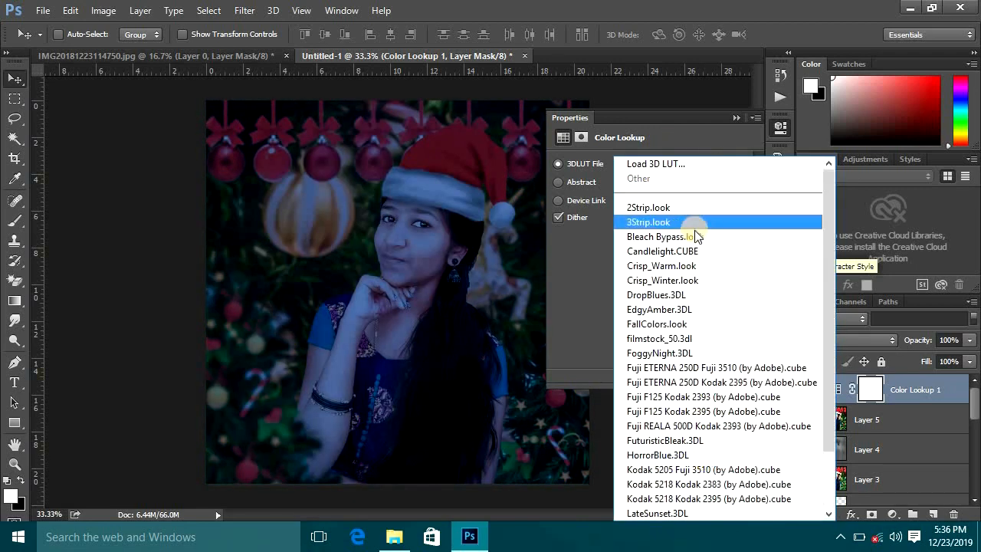
pyautogui.click(695, 210)
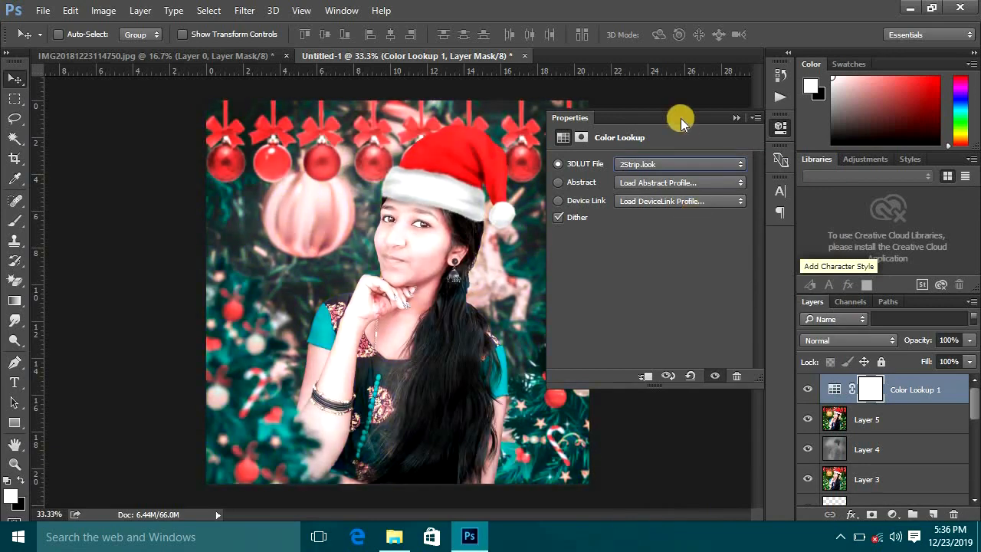
pyautogui.click(731, 117)
pyautogui.click(969, 340)
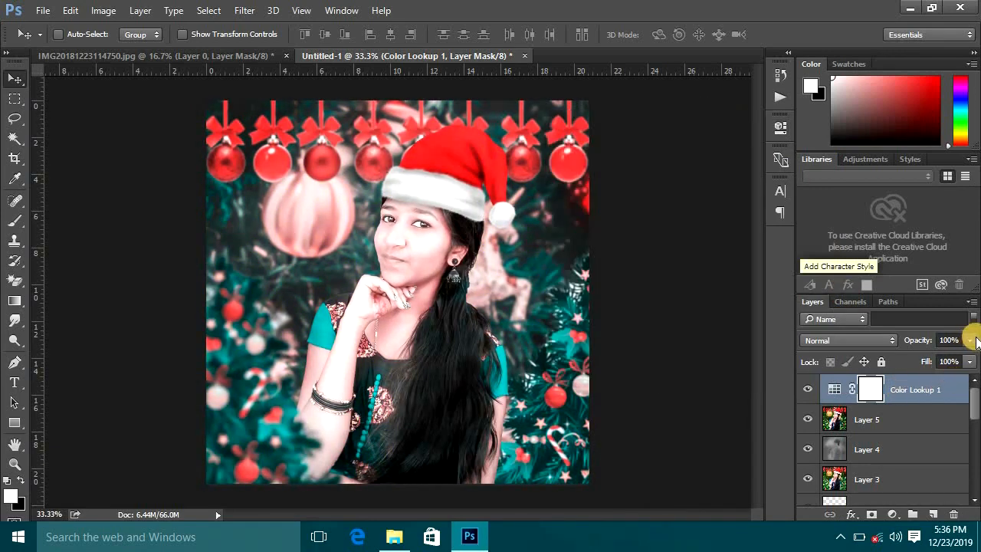
pyautogui.moveTo(950, 357); pyautogui.dragTo(918, 376)
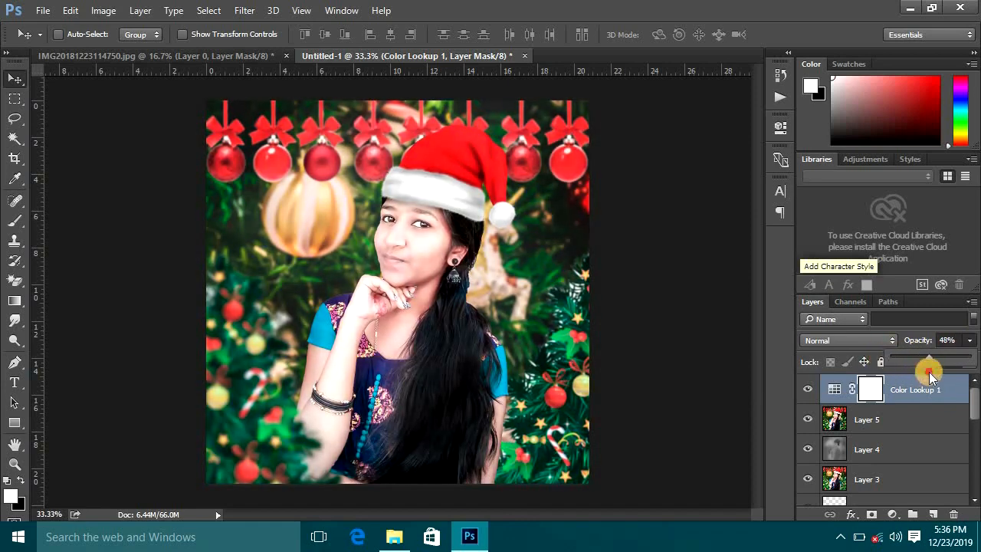
pyautogui.moveTo(897, 363); pyautogui.dragTo(890, 362)
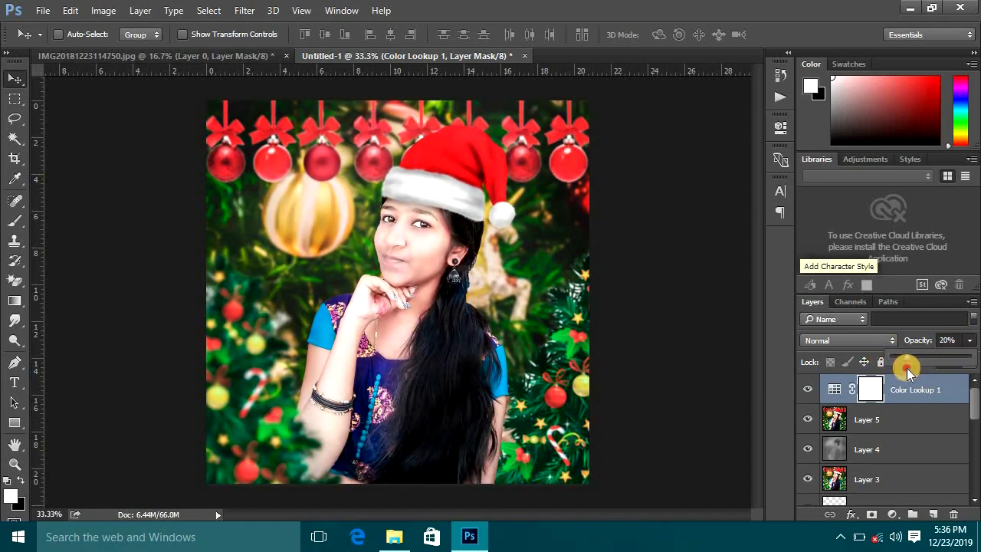
pyautogui.click(922, 393)
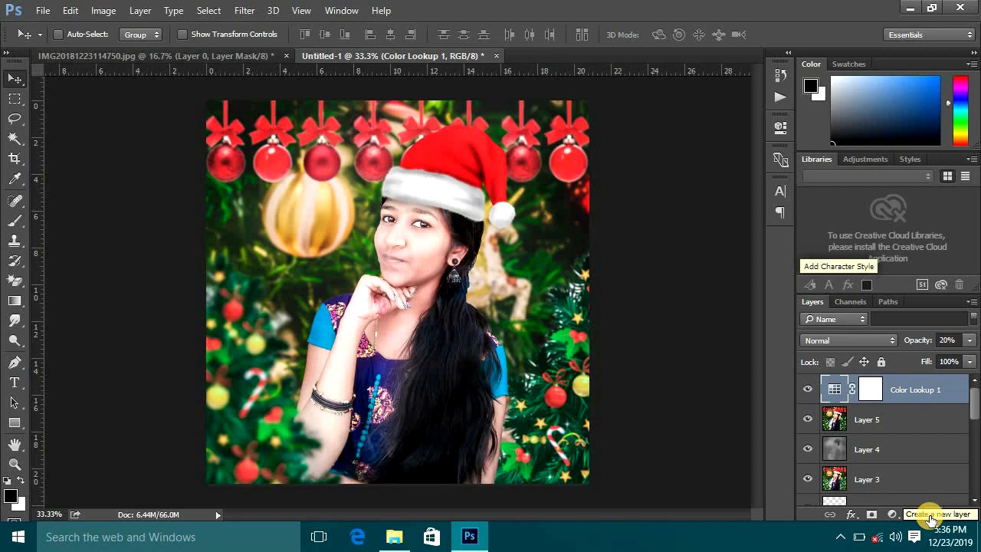
# - Create a new layer above the Color Lookup adjustment and set up the Brush tool at 627 px with 100% opacity
pyautogui.click(931, 519)
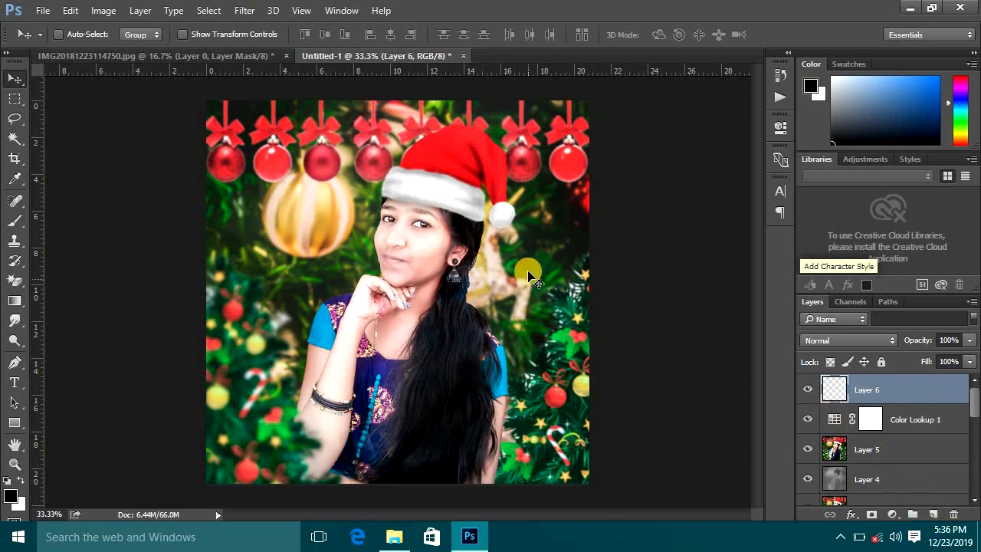
pyautogui.click(18, 232)
pyautogui.click(19, 218)
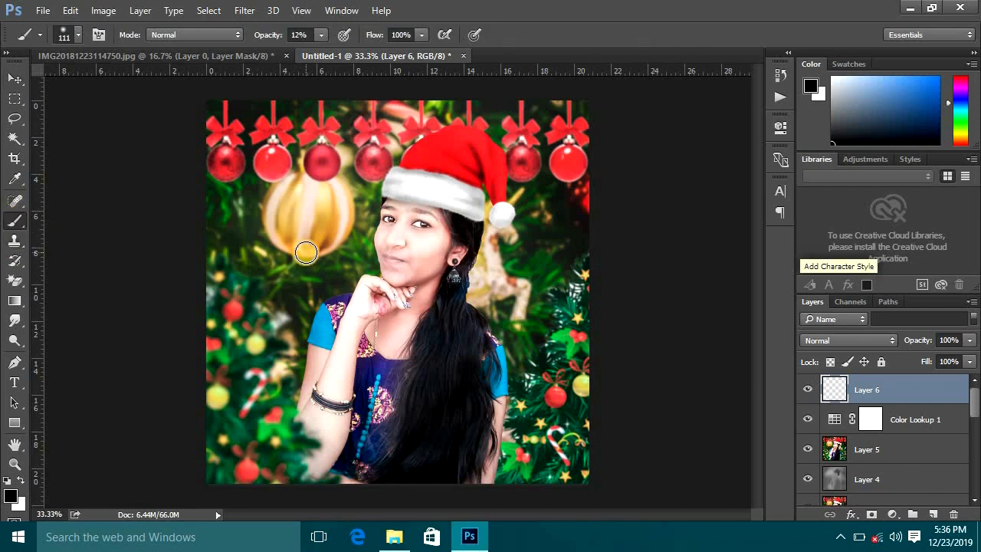
pyautogui.keyDown('alt'); pyautogui.rightClick(307, 254); pyautogui.keyUp('alt')
pyautogui.moveTo(307, 253)
pyautogui.mouseDown()
pyautogui.moveTo(368, 250)
pyautogui.moveTo(370, 233)
pyautogui.mouseUp()
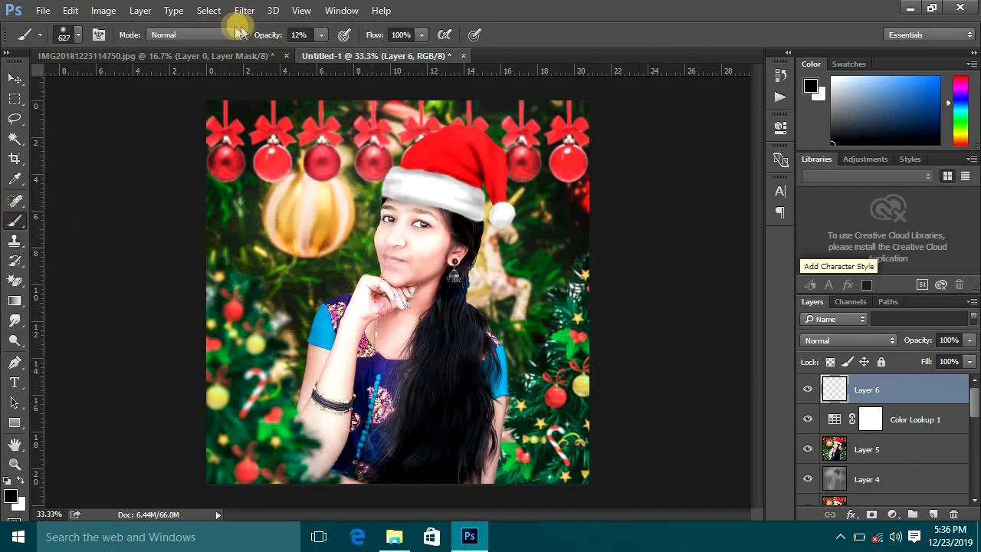
pyautogui.moveTo(272, 36); pyautogui.dragTo(486, 37)
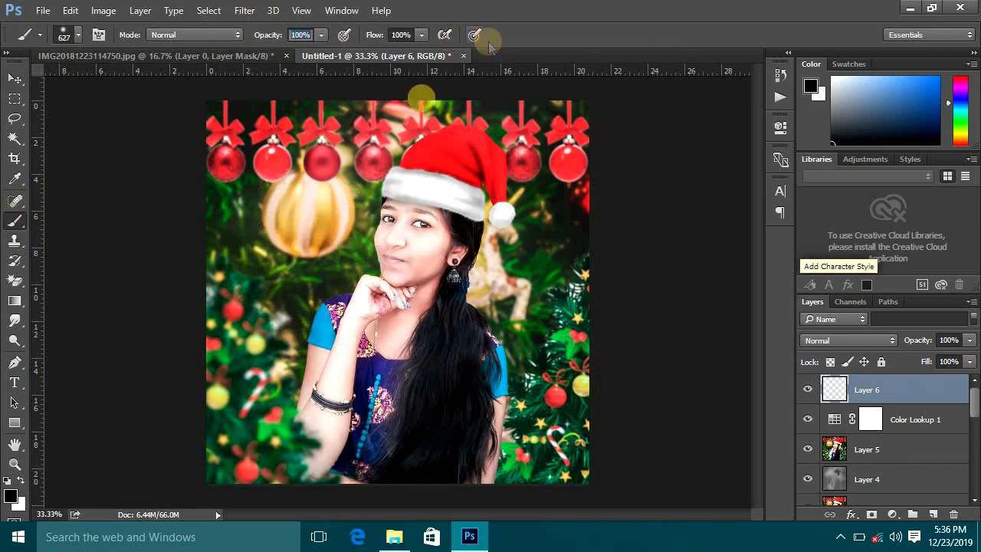
# - Set the foreground color to ffffff and paint a soft glow over the large gold ornament with an 867 px brush
pyautogui.click(9, 498)
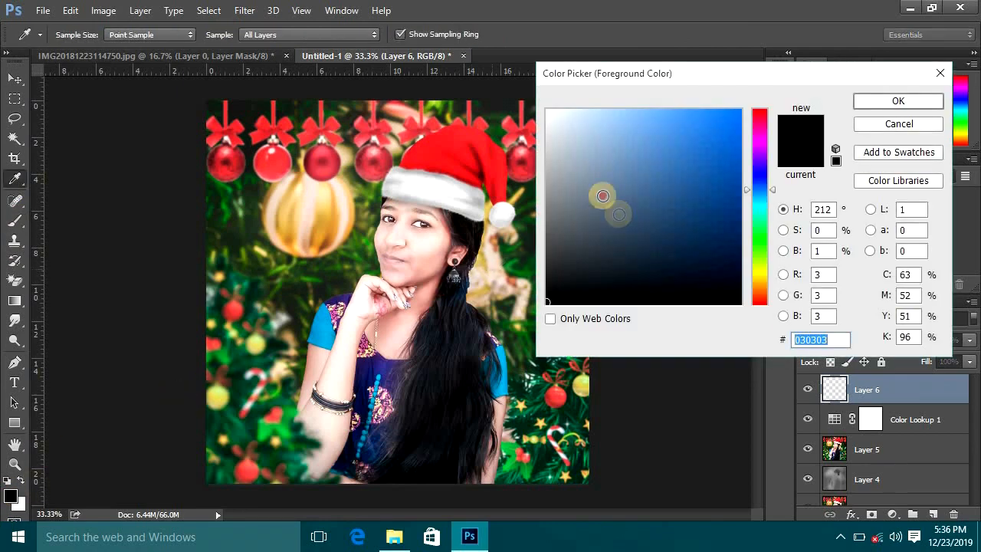
pyautogui.write('ffffff')
pyautogui.click(873, 105)
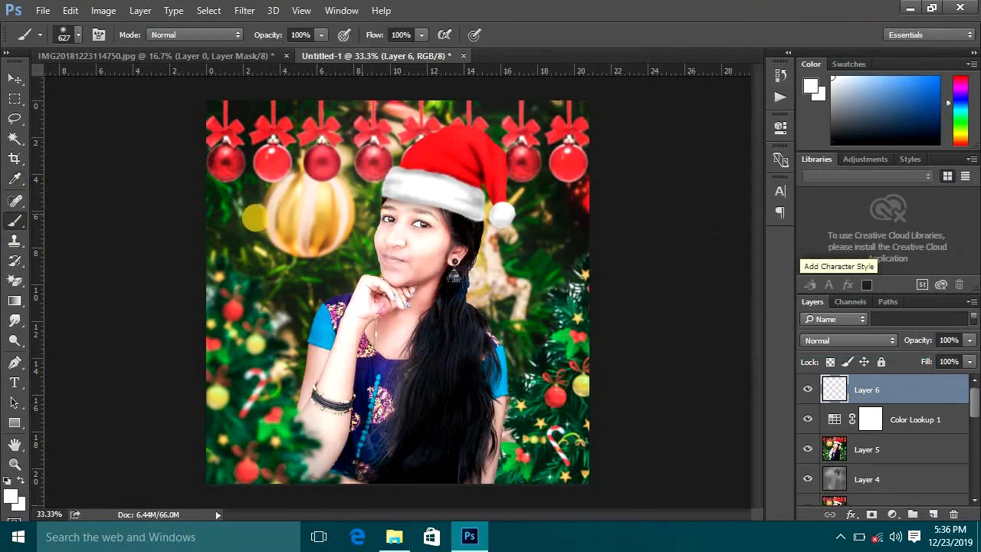
pyautogui.moveTo(298, 208); pyautogui.dragTo(328, 209)
pyautogui.click(307, 215)
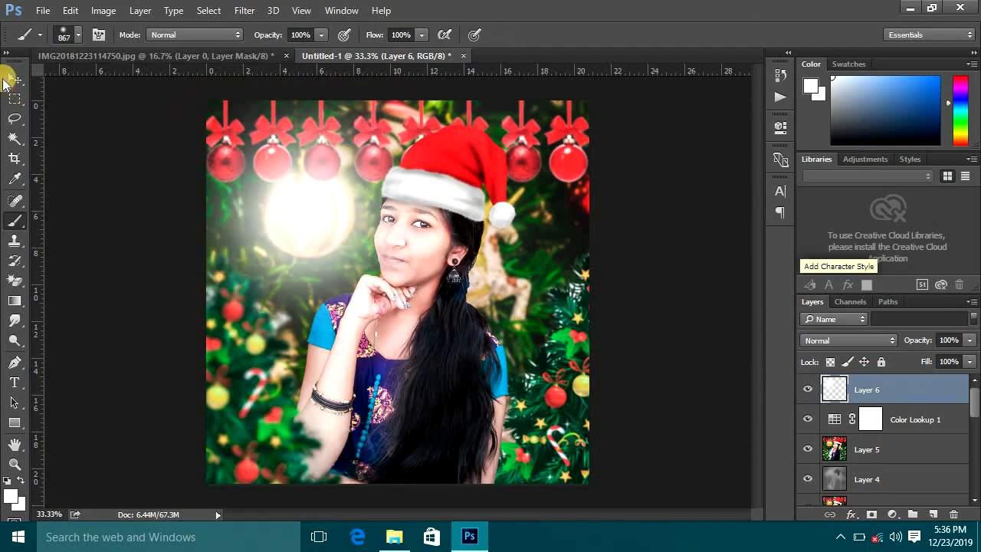
# - Reduce the glow layer's opacity to 67%
pyautogui.click(15, 77)
pyautogui.moveTo(965, 340); pyautogui.dragTo(947, 365)
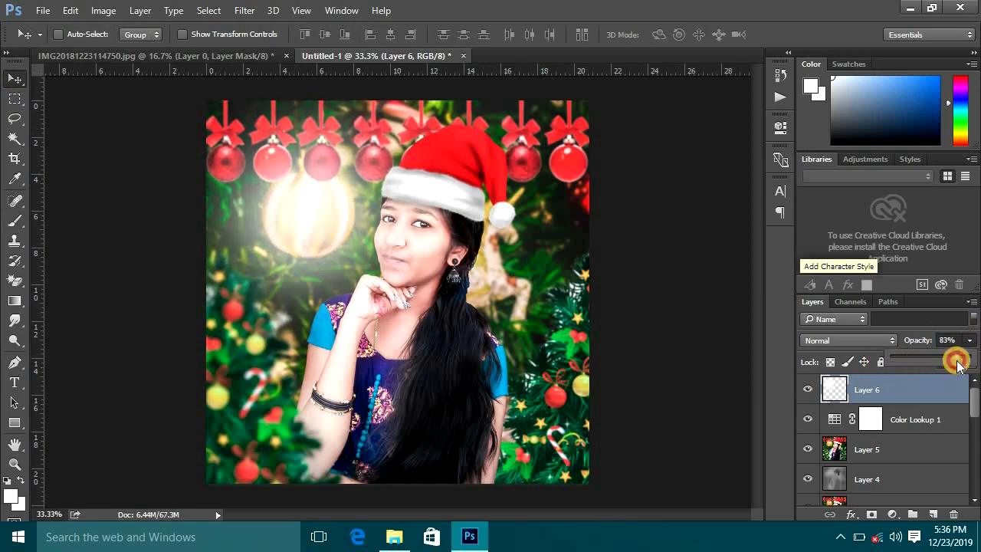
pyautogui.moveTo(944, 365); pyautogui.dragTo(942, 365)
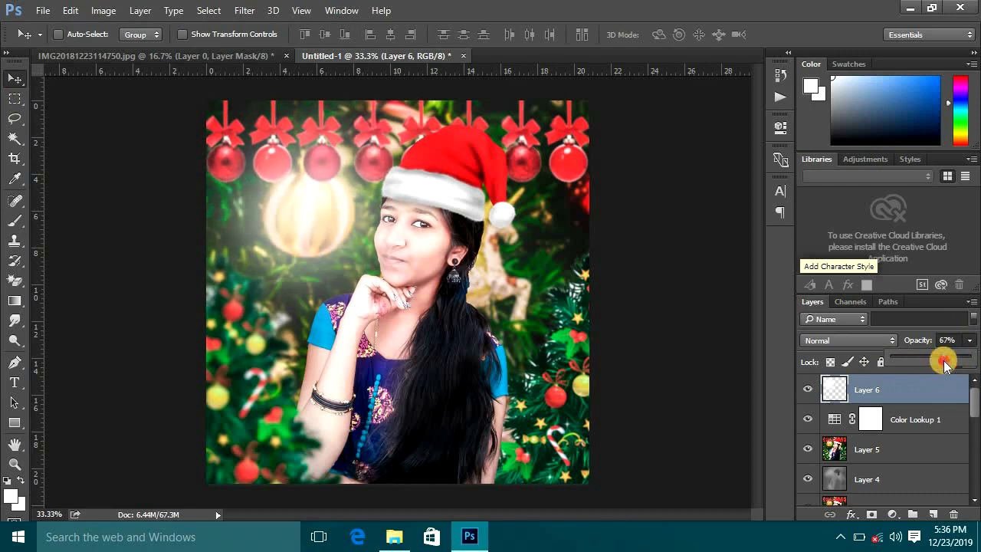
pyautogui.click(904, 452)
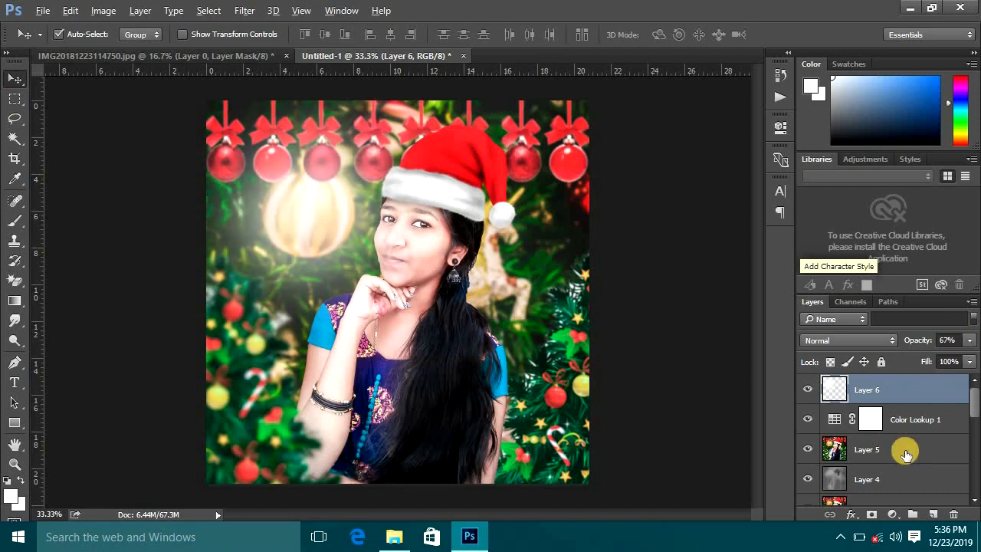
# - Stamp all visible layers into a new layer and open it in the Camera Raw Filter
pyautogui.hotkey('ctrl', 'shift', 'alt', 'e')
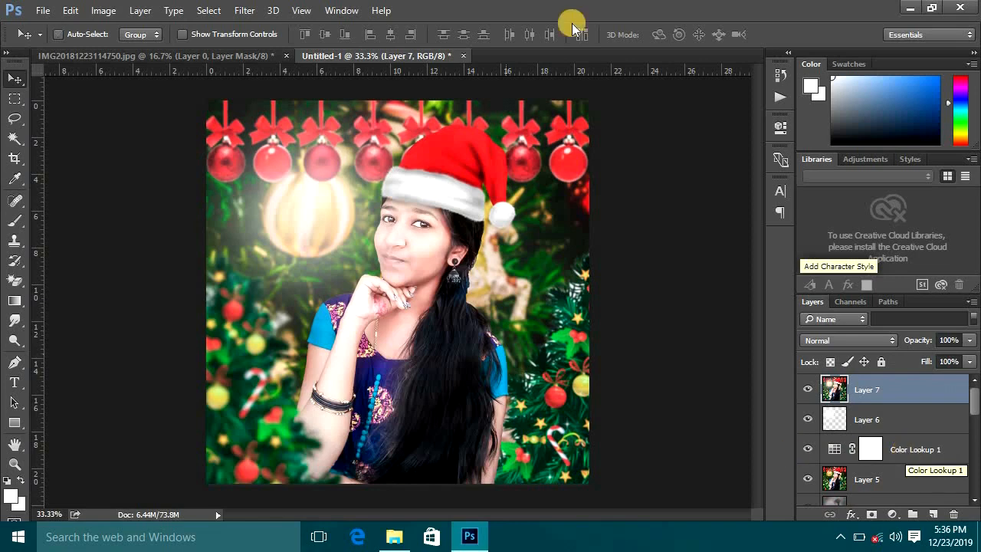
pyautogui.click(244, 10)
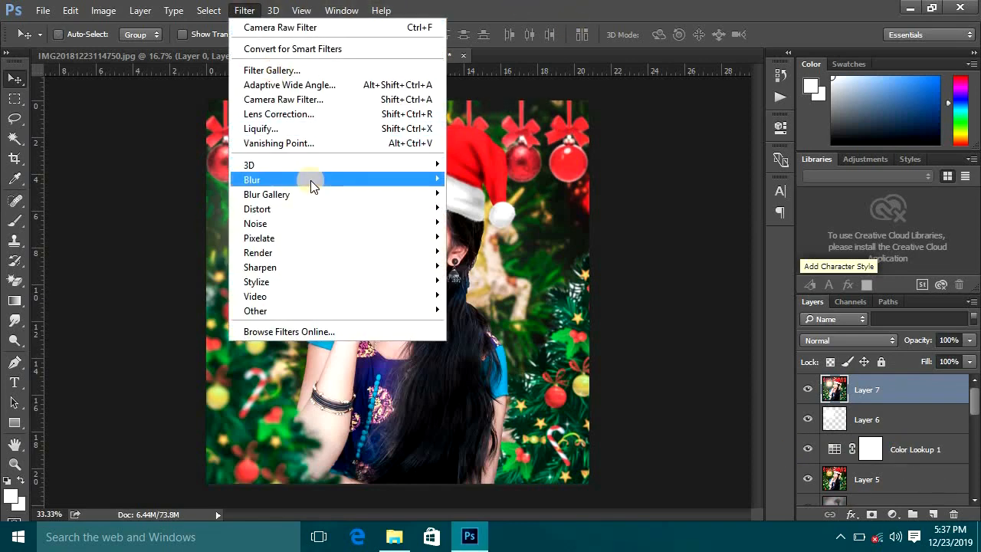
pyautogui.click(314, 105)
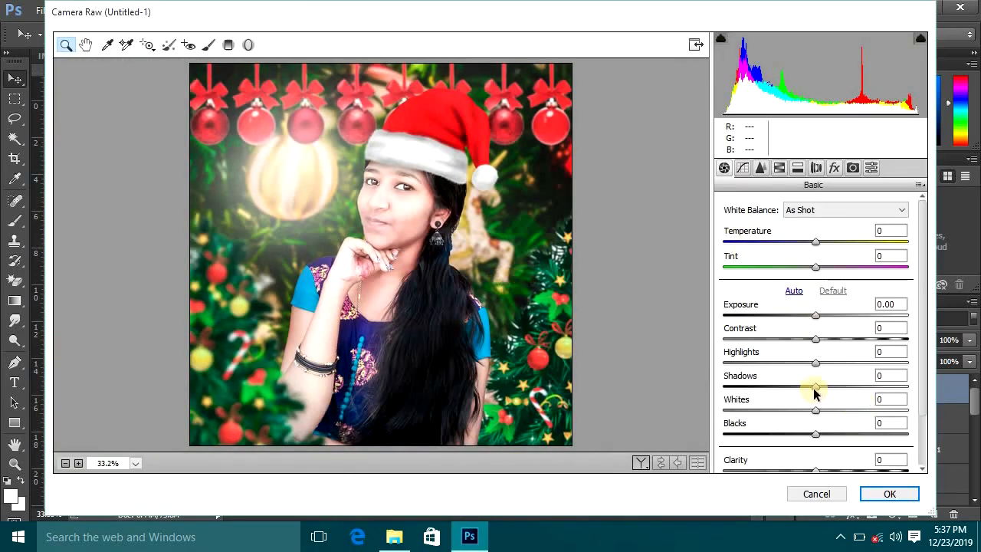
# - Set Clarity to +7 and Highlights to -3 in the Basic adjustments, leaving Exposure, Contrast and Shadows at 0
pyautogui.scroll(-2, 815, 456)
pyautogui.moveTo(817, 424)
pyautogui.mouseDown()
pyautogui.moveTo(922, 424)
pyautogui.moveTo(821, 431)
pyautogui.mouseUp()
pyautogui.moveTo(814, 337); pyautogui.dragTo(725, 340)
pyautogui.click(891, 338)
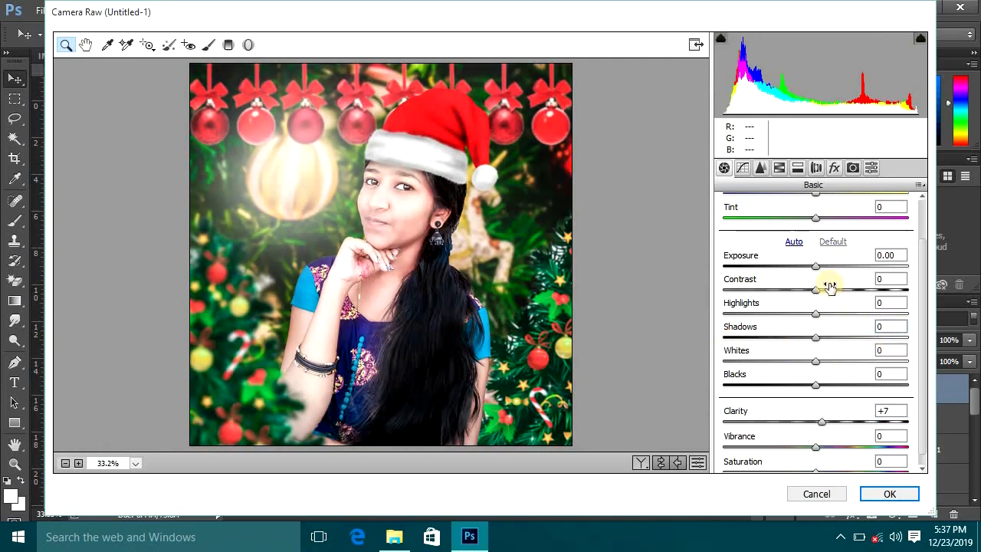
pyautogui.moveTo(814, 270); pyautogui.dragTo(810, 271)
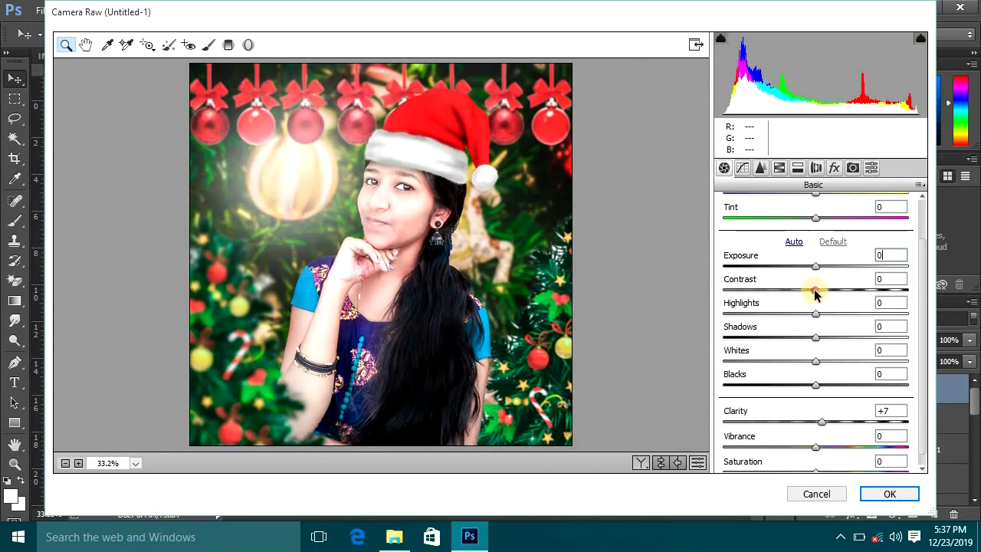
pyautogui.moveTo(781, 296); pyautogui.dragTo(862, 303)
pyautogui.moveTo(862, 299); pyautogui.dragTo(810, 329)
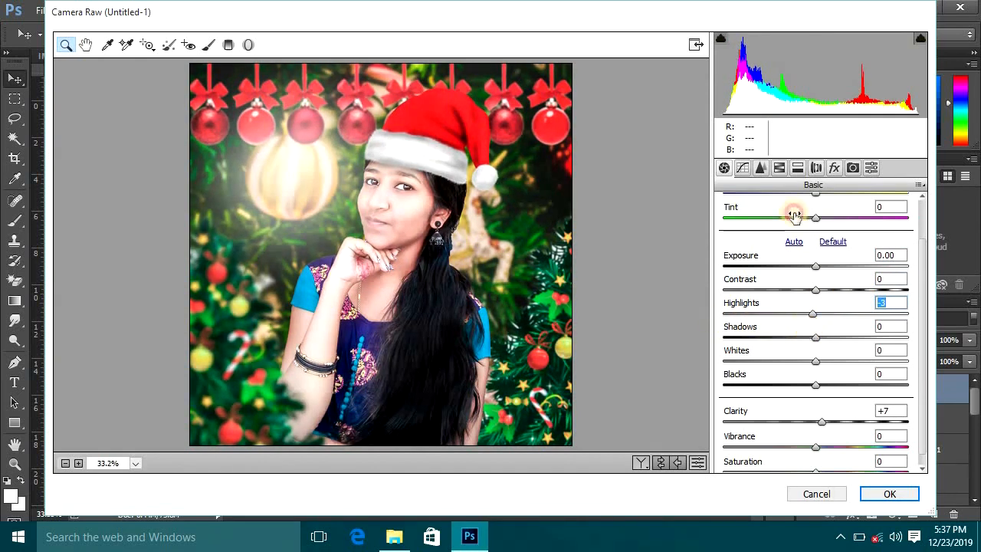
# - Darken the image edges with a Post Crop Vignetting amount of -23
pyautogui.click(760, 168)
pyautogui.click(834, 168)
pyautogui.moveTo(814, 424)
pyautogui.mouseDown()
pyautogui.moveTo(785, 416)
pyautogui.moveTo(795, 424)
pyautogui.mouseUp()
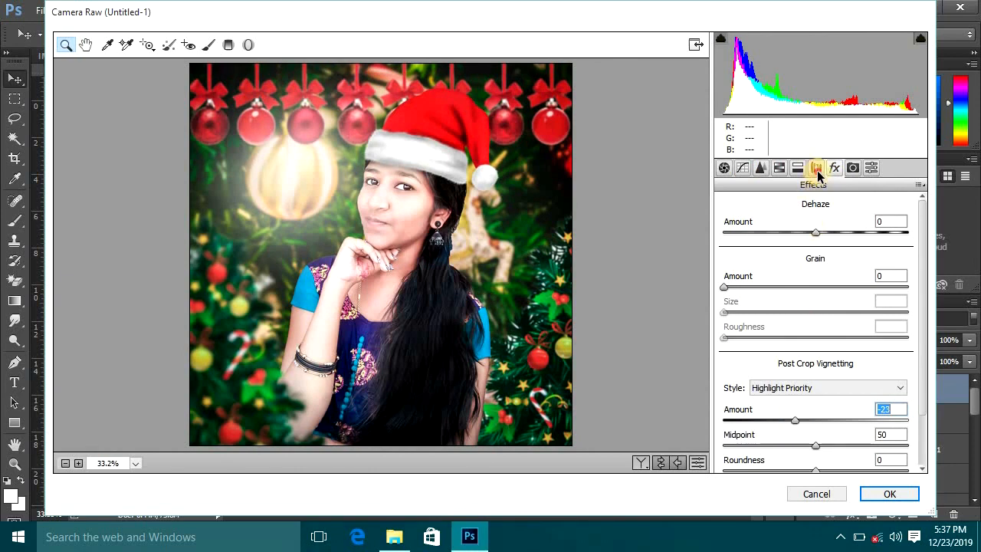
# - Set the Luminance noise reduction to 28 in the Detail settings
pyautogui.click(817, 170)
pyautogui.click(852, 168)
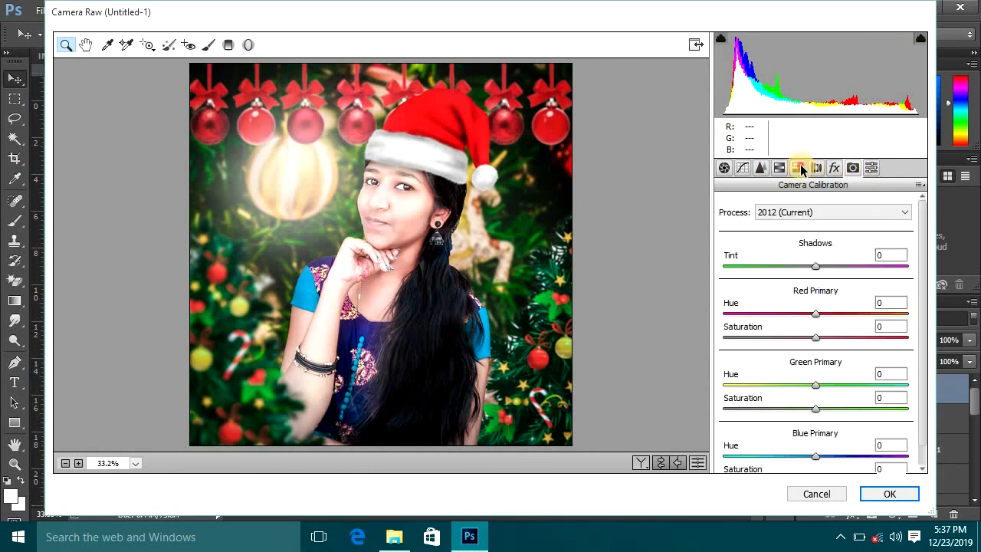
pyautogui.click(798, 169)
pyautogui.click(778, 169)
pyautogui.click(760, 170)
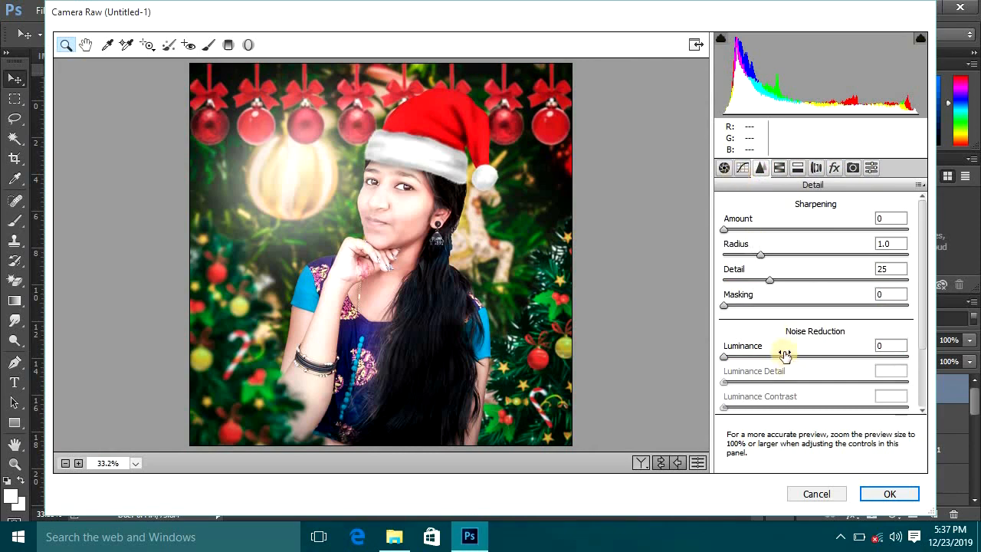
pyautogui.moveTo(784, 353); pyautogui.dragTo(795, 357)
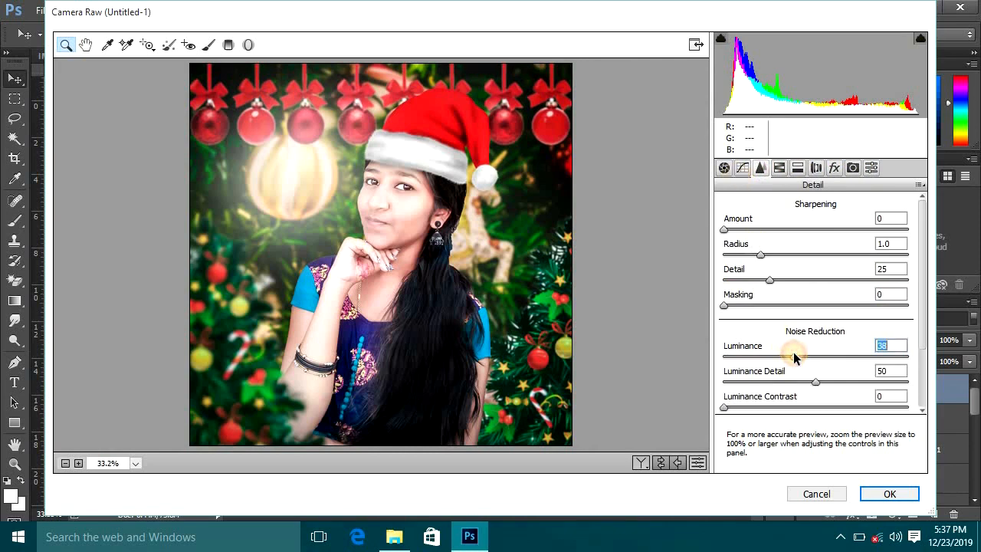
pyautogui.moveTo(795, 357); pyautogui.dragTo(774, 357)
# - Add an RGB point-curve anchor at input 65, output 64, raise the black point to output 30, and apply the Camera Raw filter
pyautogui.click(724, 168)
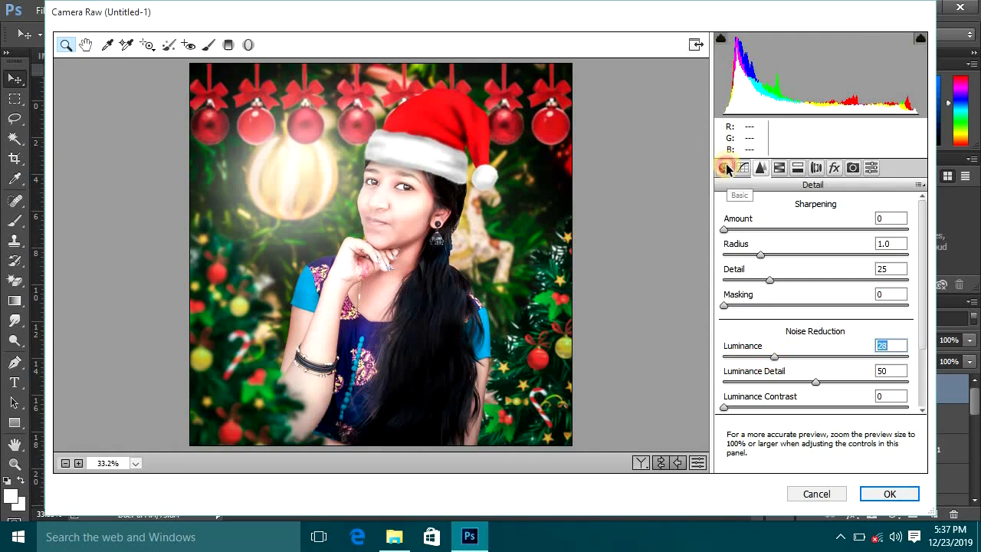
pyautogui.click(742, 169)
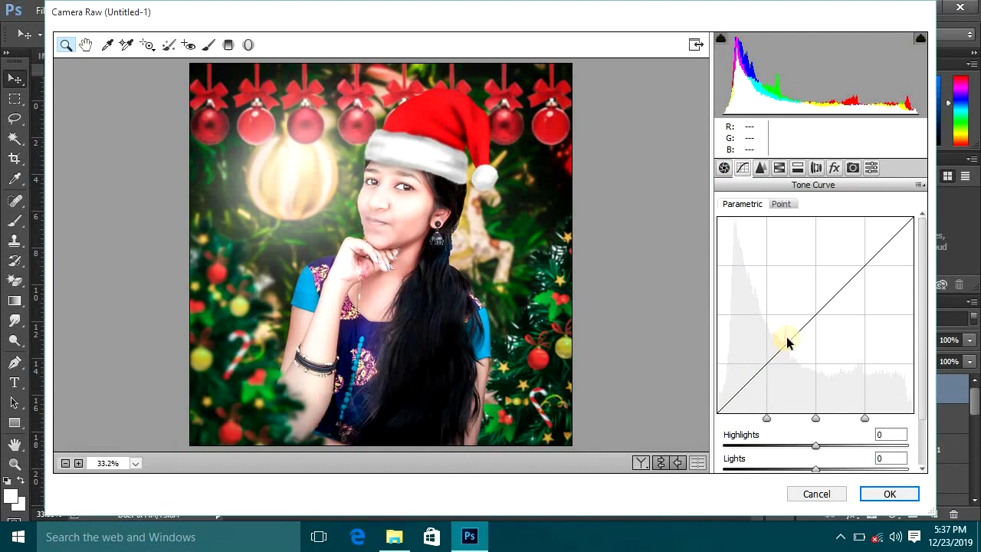
pyautogui.scroll(-3, 808, 321)
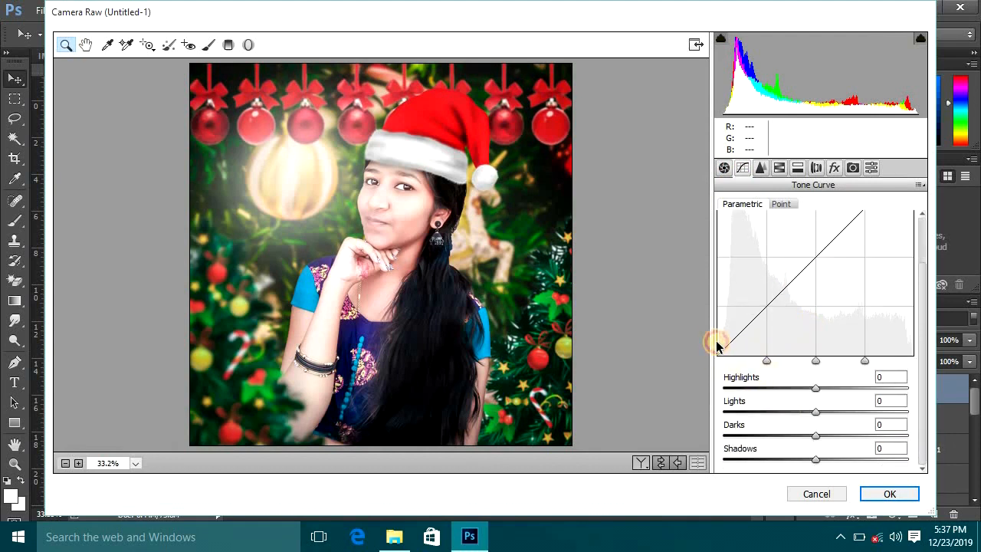
pyautogui.click(780, 204)
pyautogui.scroll(-1, 759, 345)
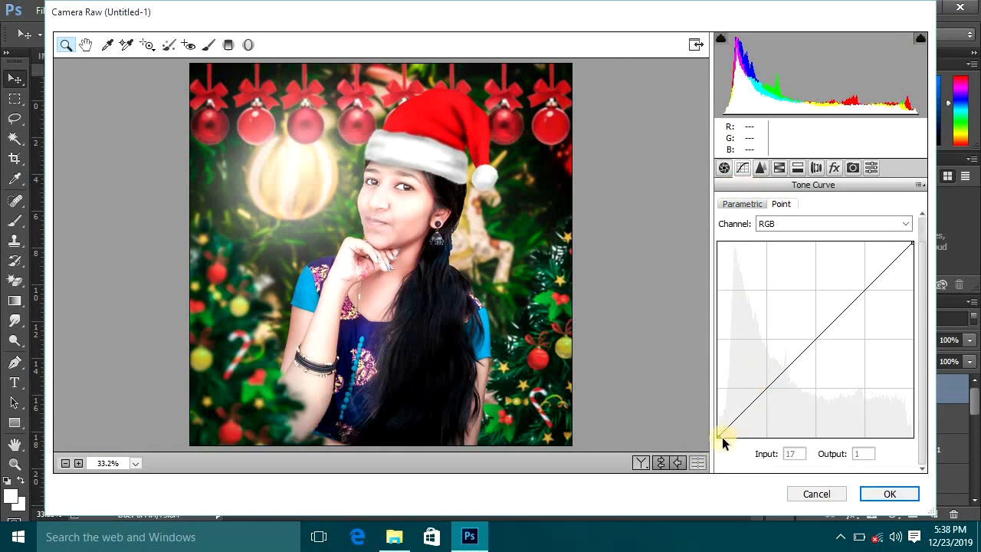
pyautogui.click(765, 388)
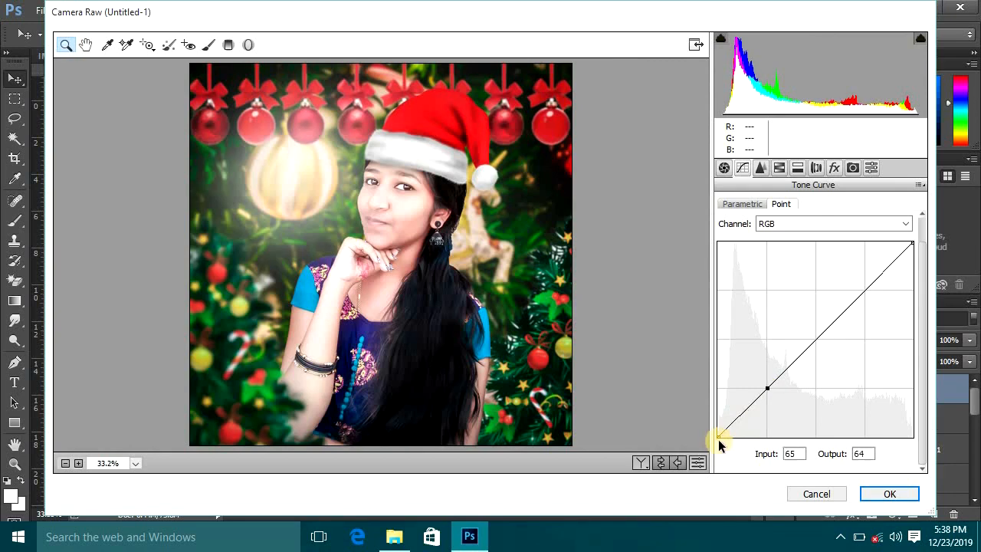
pyautogui.moveTo(718, 432); pyautogui.dragTo(711, 413)
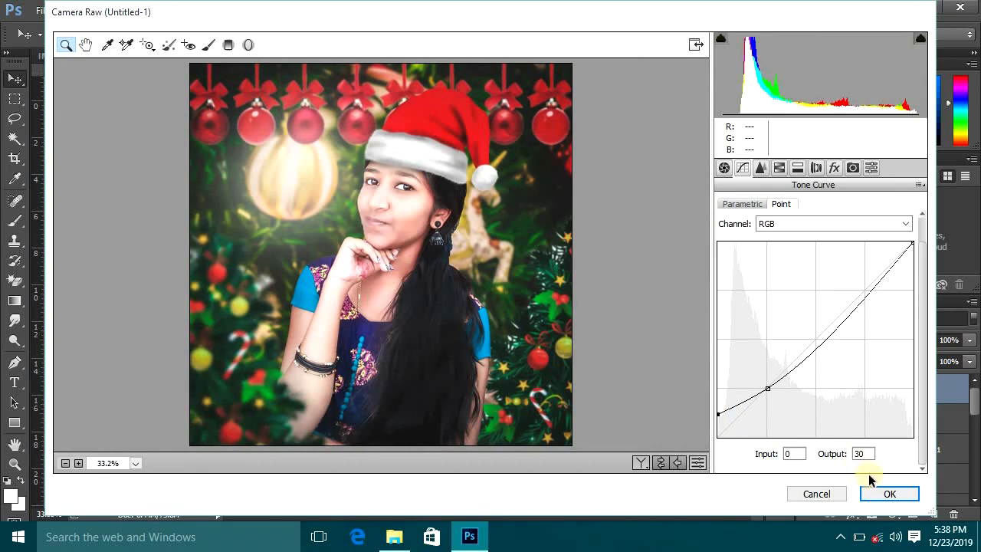
pyautogui.click(884, 493)
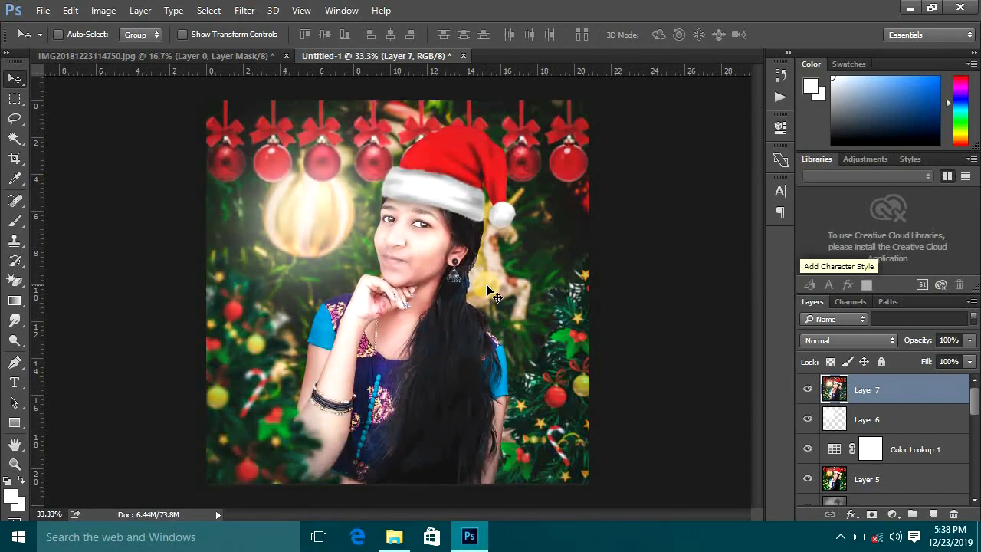
pyautogui.hotkey('ctrl', '+')
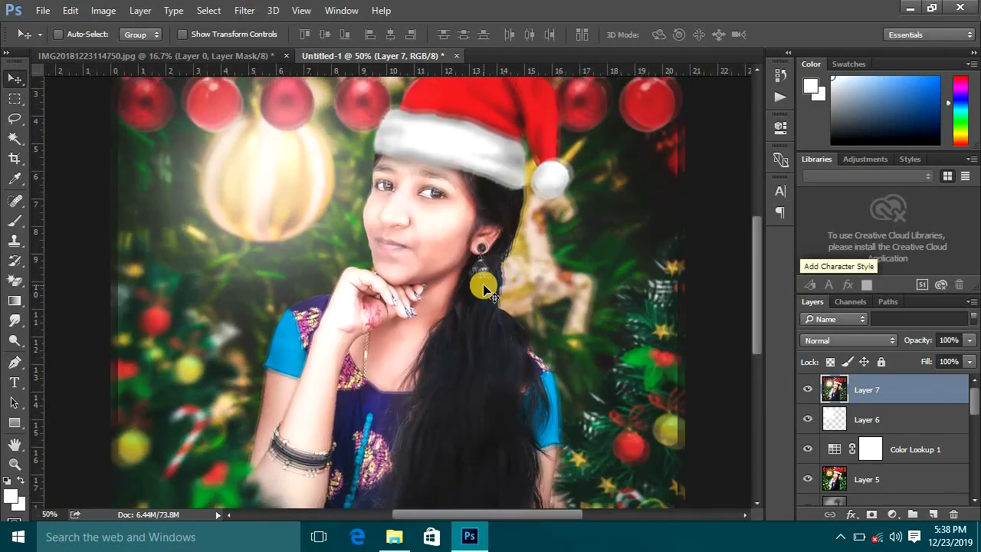
pyautogui.hotkey('ctrl', '-')
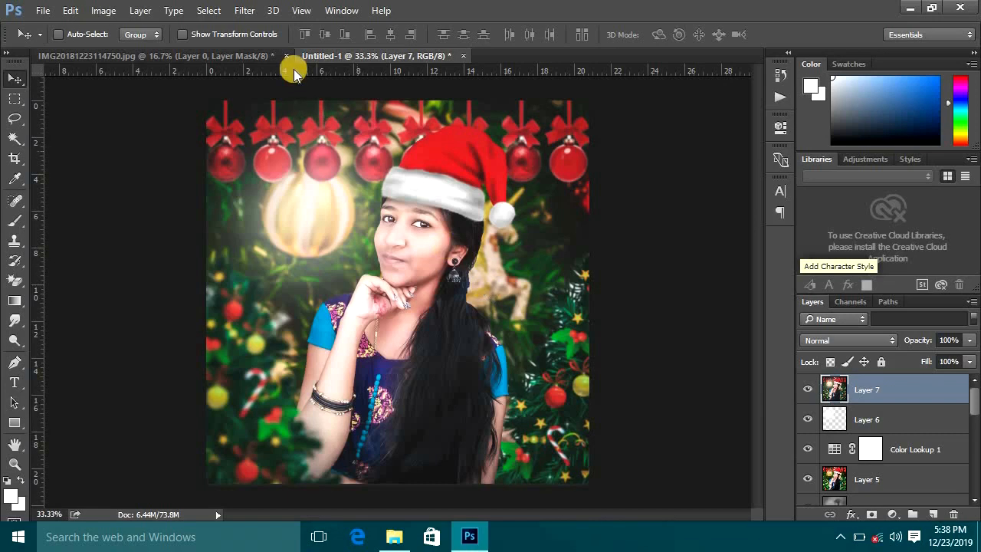